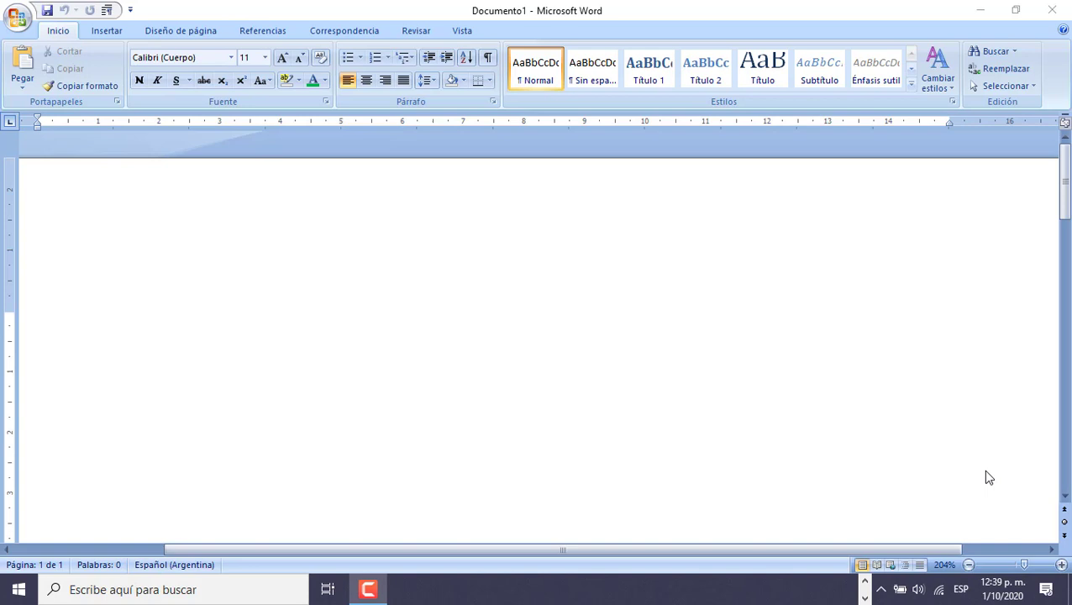
Enter the word "Google" on the first line of the document and start a new paragraph below it.
left_click(206, 325)
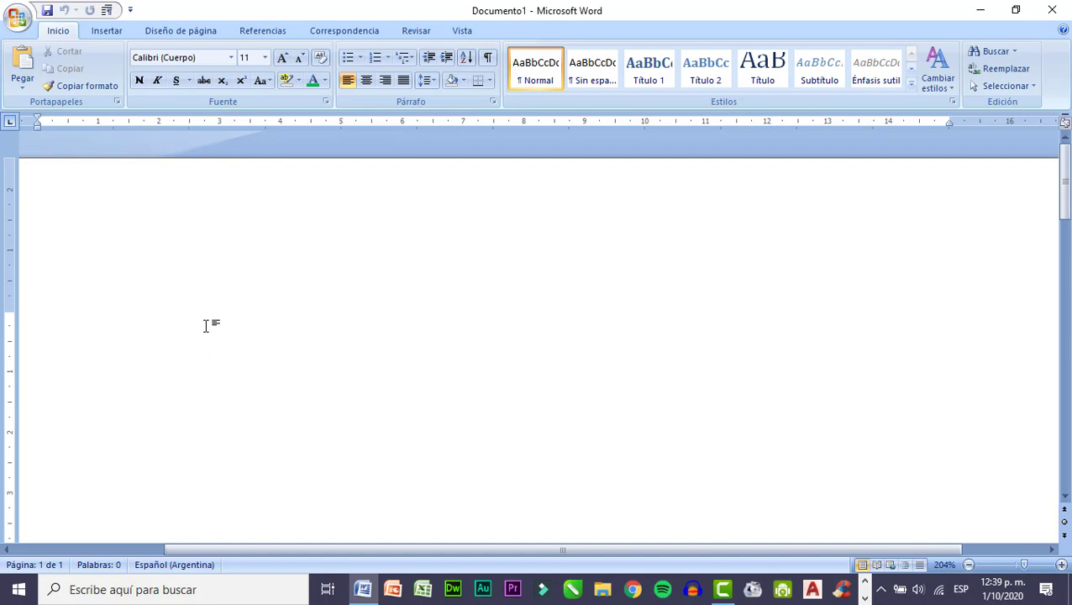
type("Google")
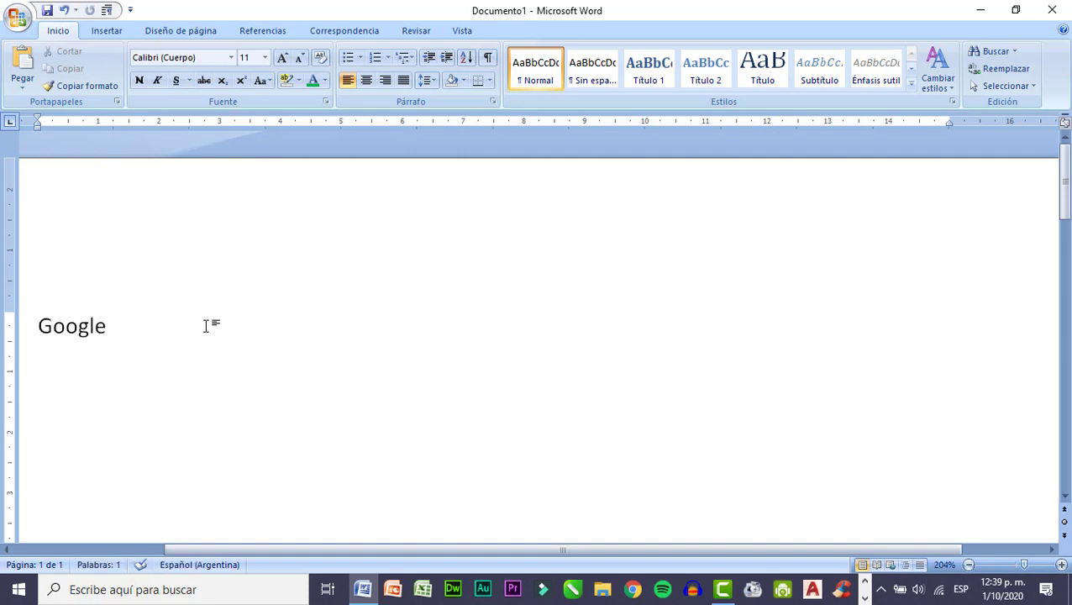
key("Return")
Draw a rounded rectangle about 0.97 cm high and 1.85 cm wide below the word Google, and apply the red shape style.
left_click(107, 29)
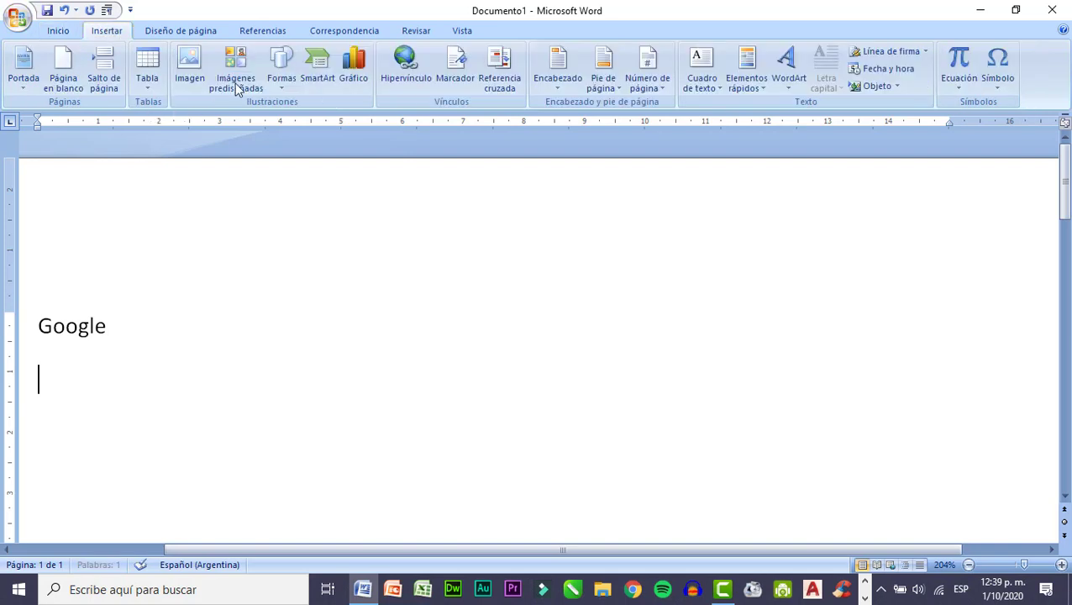
left_click(280, 79)
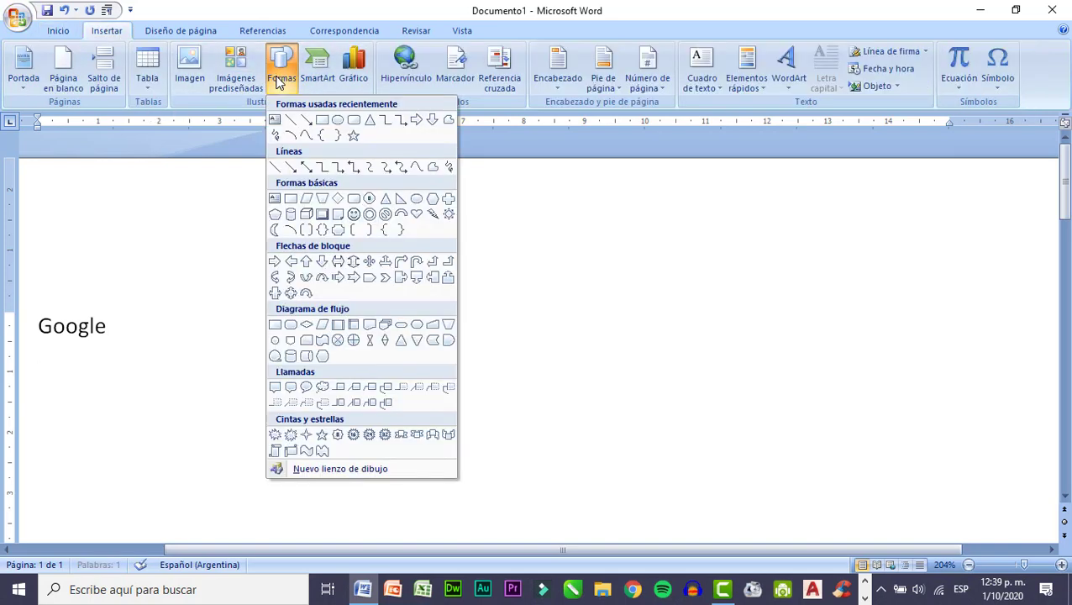
left_click(354, 120)
left_click_drag(55, 375, 171, 433)
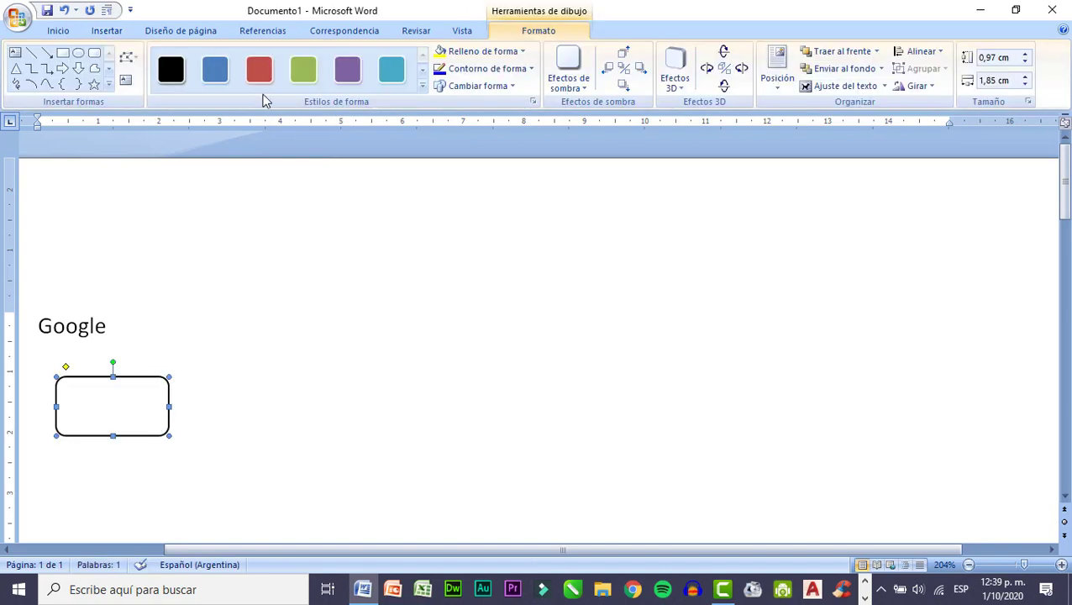
left_click(260, 74)
left_click_drag(139, 412, 148, 432)
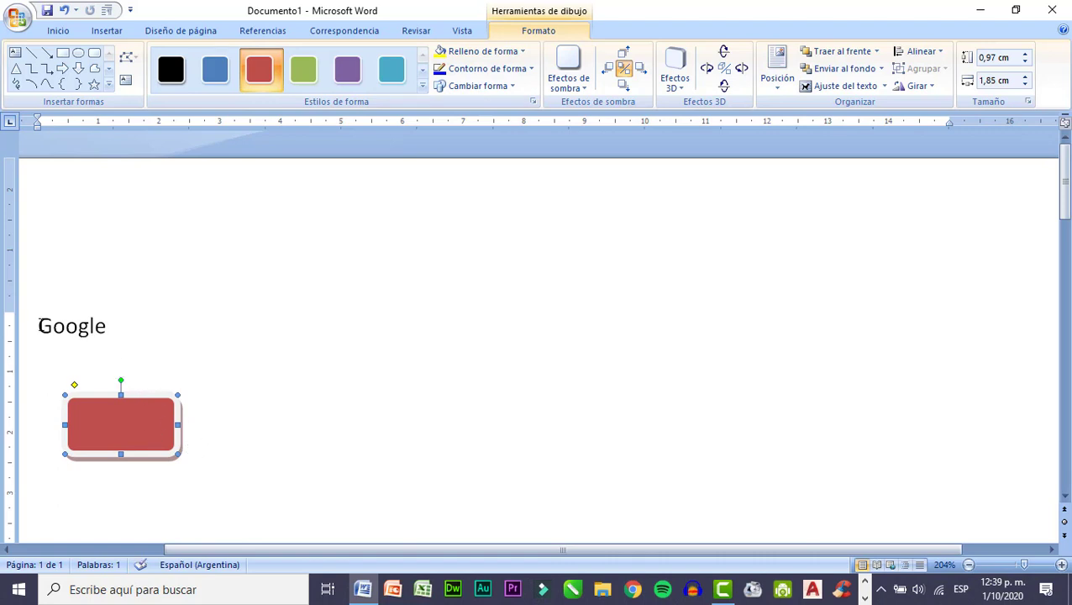
Link the word Google to the file "ocho trabajos nacidos con internet" in the 2020\INFORMATICA folder.
left_click_drag(39, 327, 106, 327)
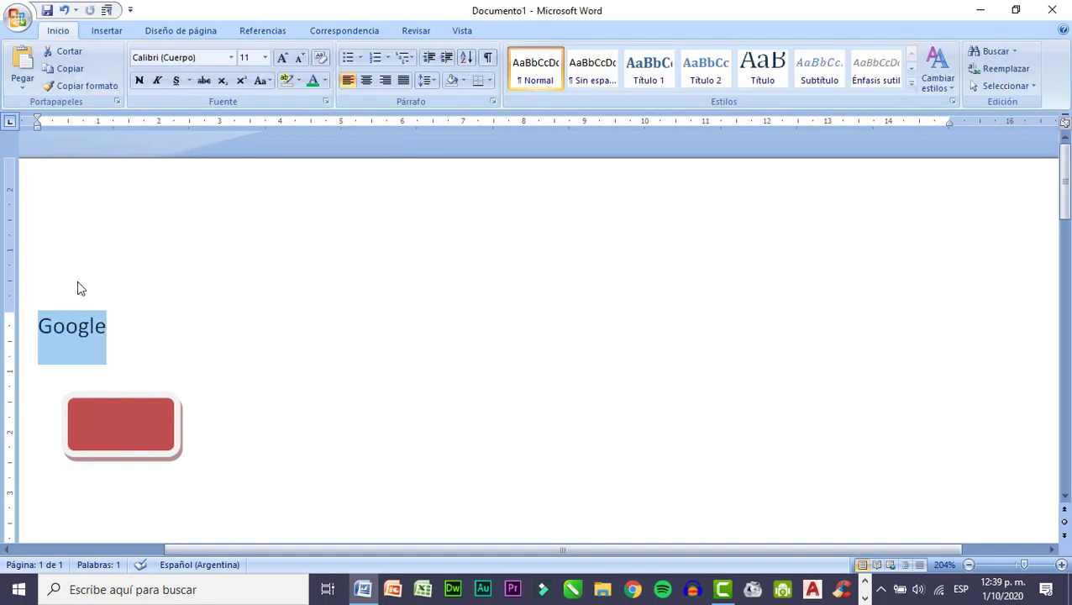
left_click(103, 32)
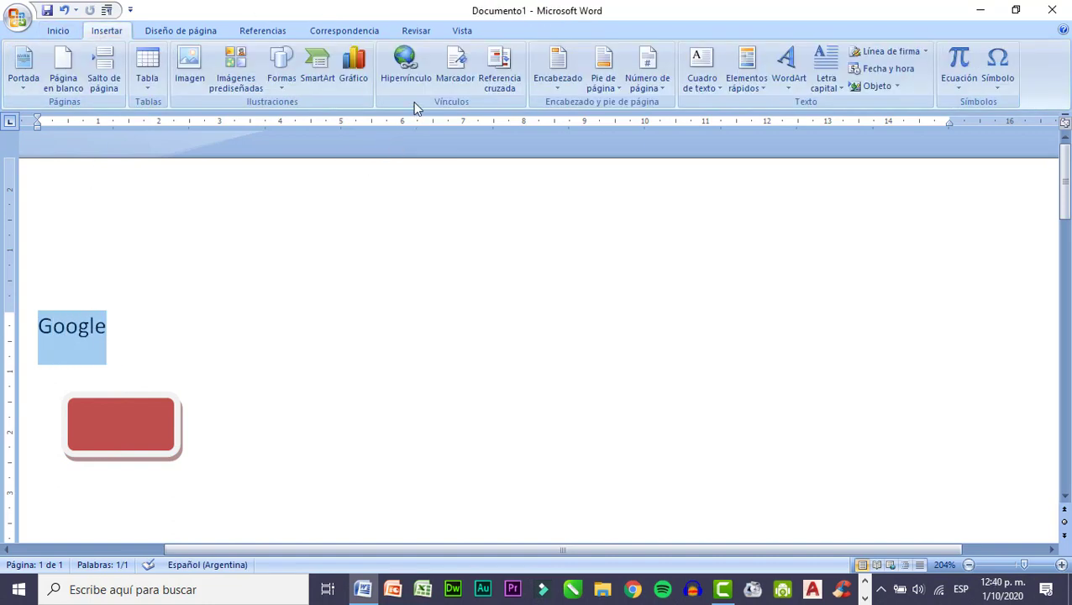
left_click(415, 76)
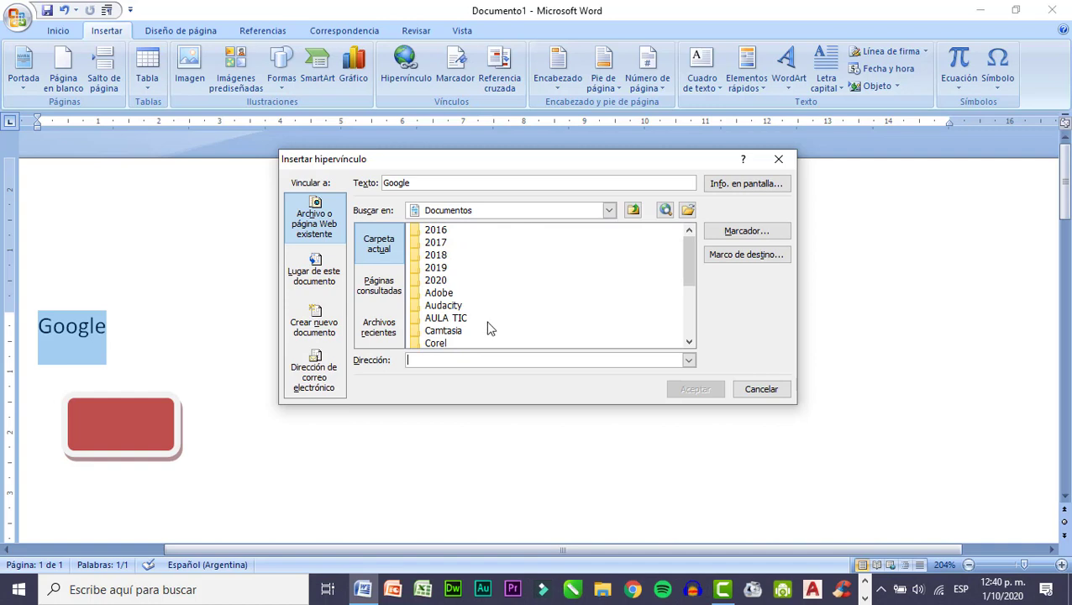
double_click(436, 281)
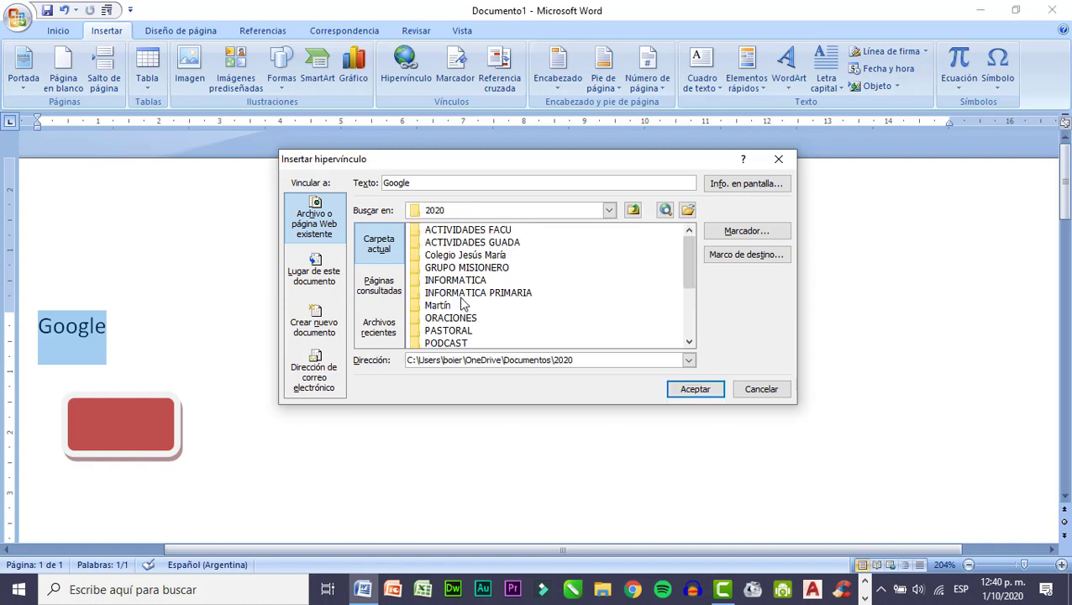
double_click(458, 280)
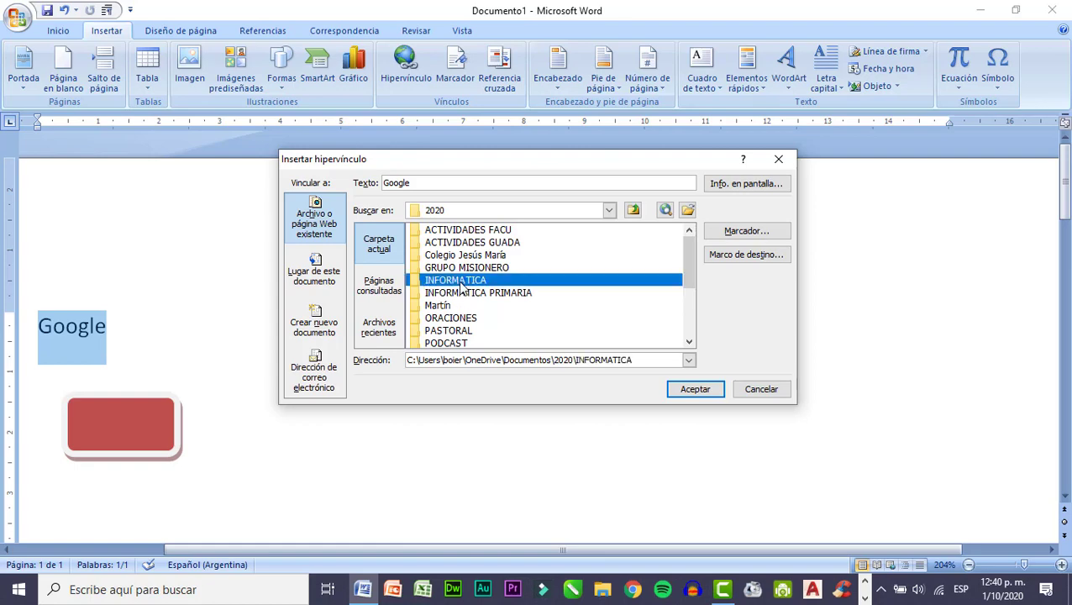
left_click(486, 294)
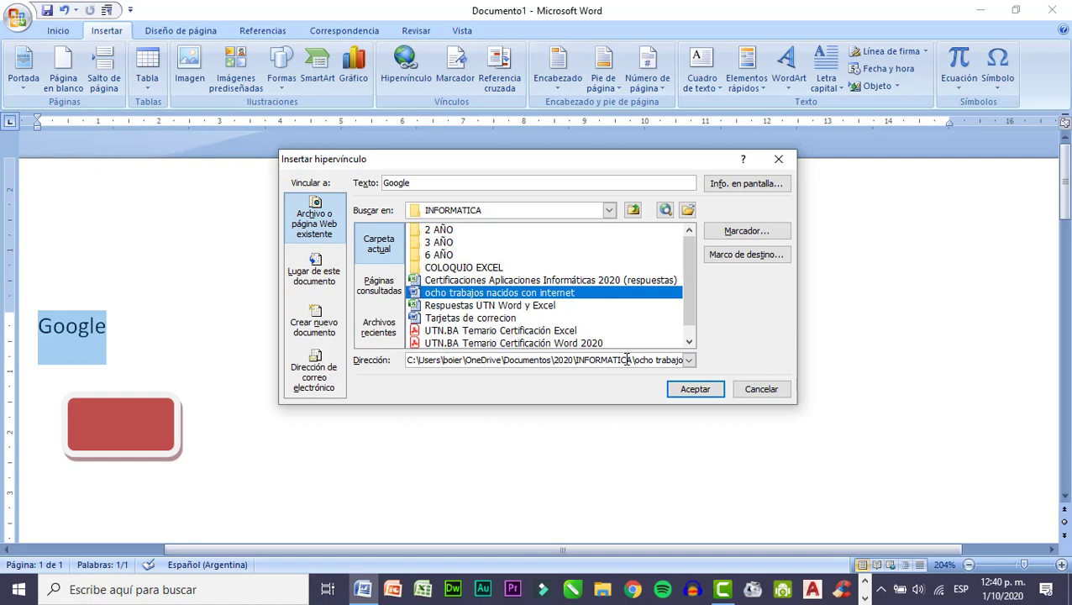
left_click(688, 394)
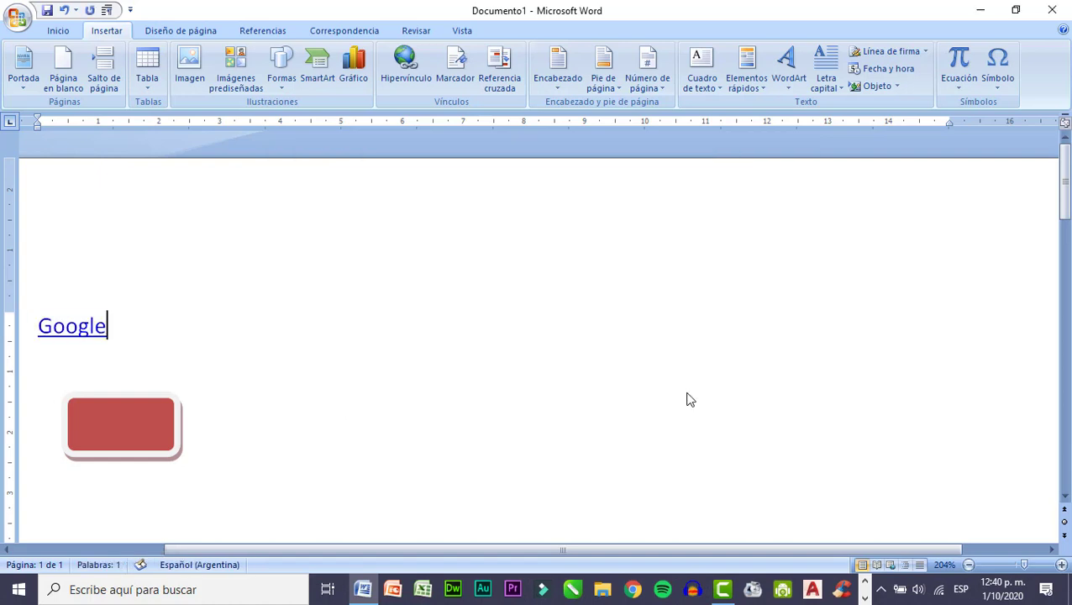
Follow the Google text link to test it, and return to Documento1.
left_click(71, 332, "ctrl")
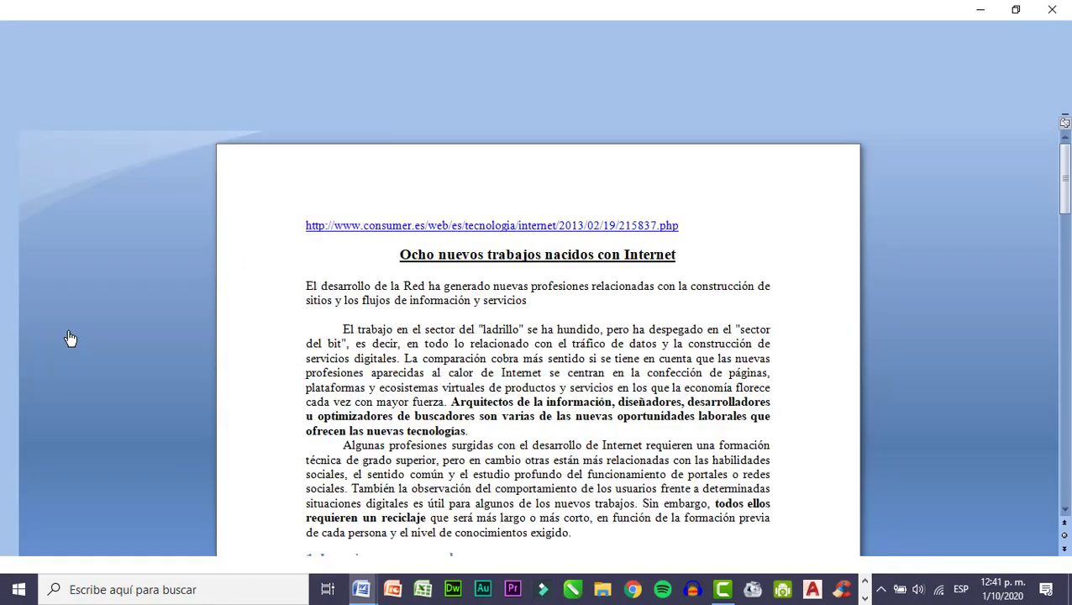
left_click(361, 589)
left_click(269, 534)
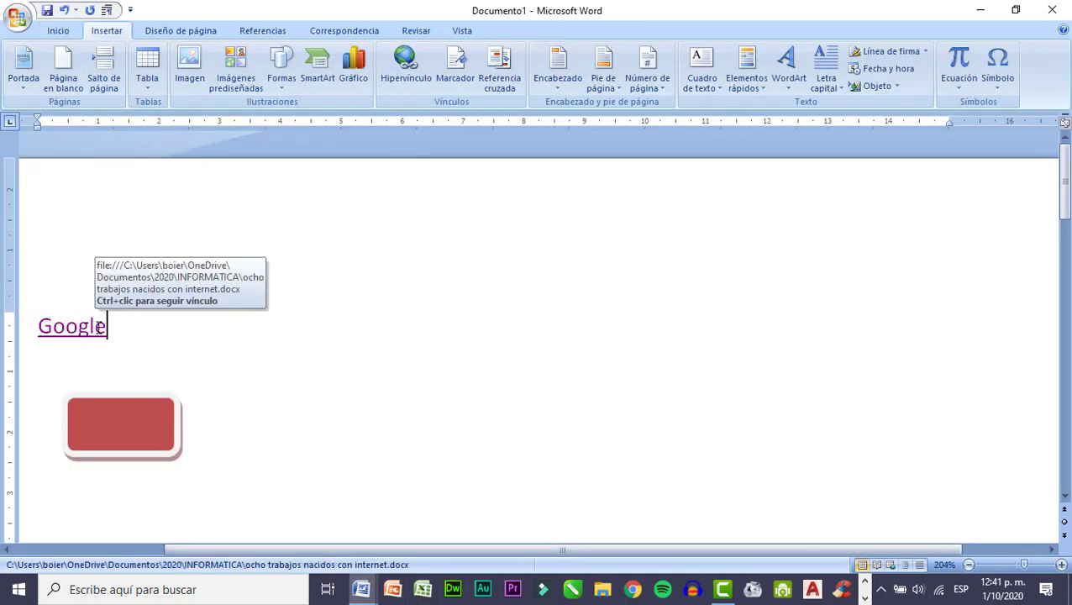
Set the ScreenTip of the Google text link to "Al hacer clic se abrirá un archivo de Word".
left_click(405, 68)
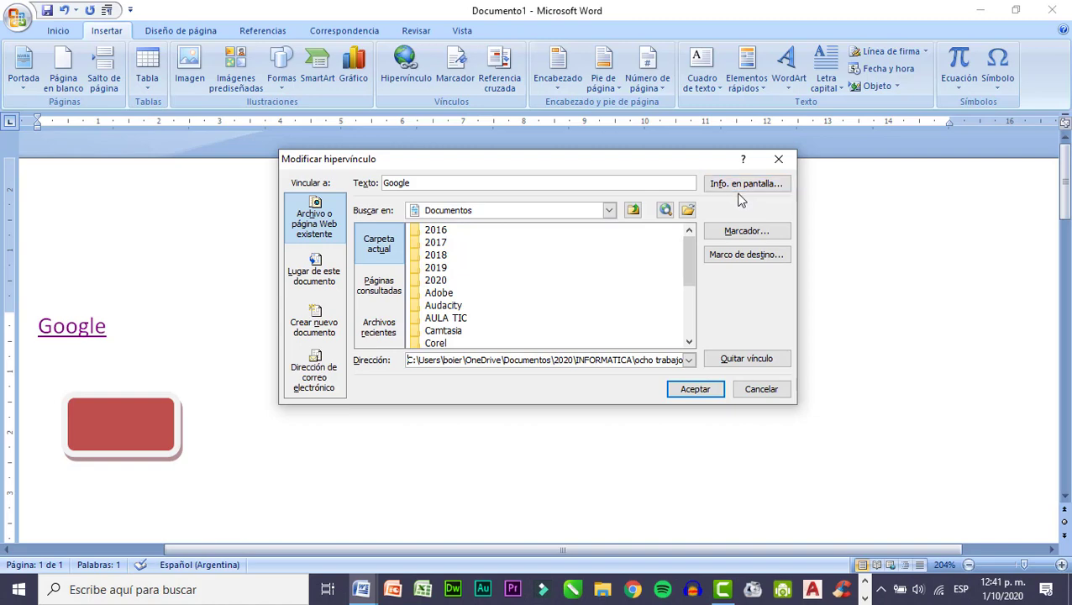
left_click(732, 187)
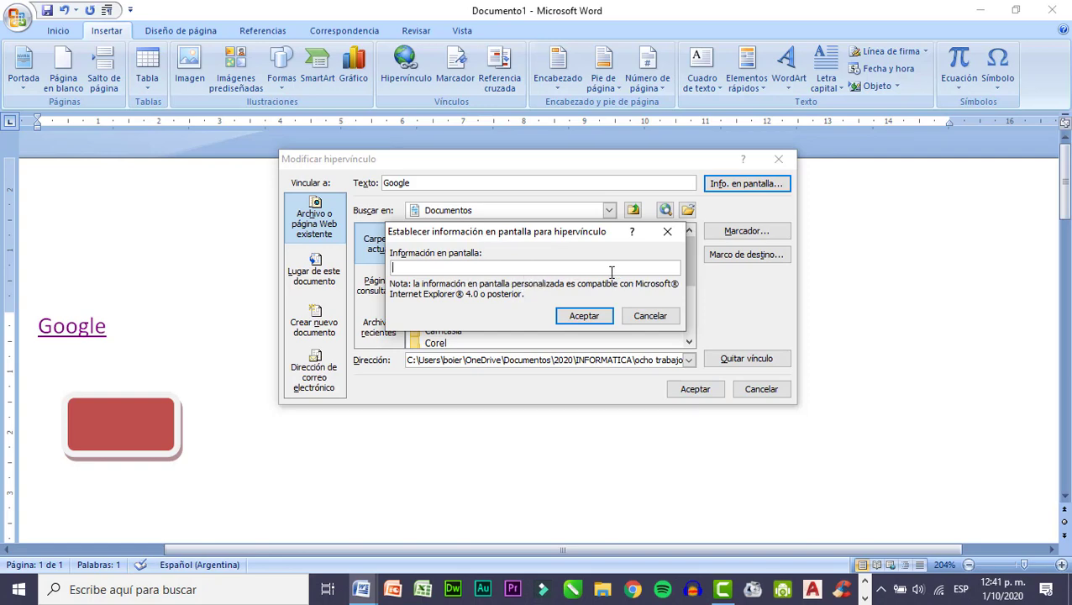
type("Al hacer clic se abrirá un archivo")
type("de Word")
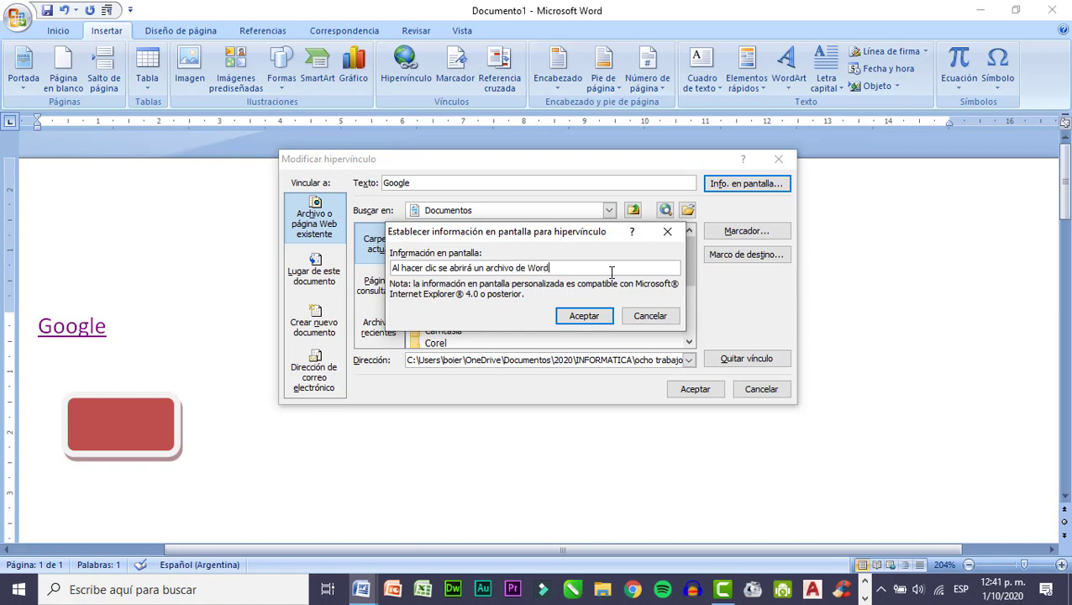
left_click(585, 322)
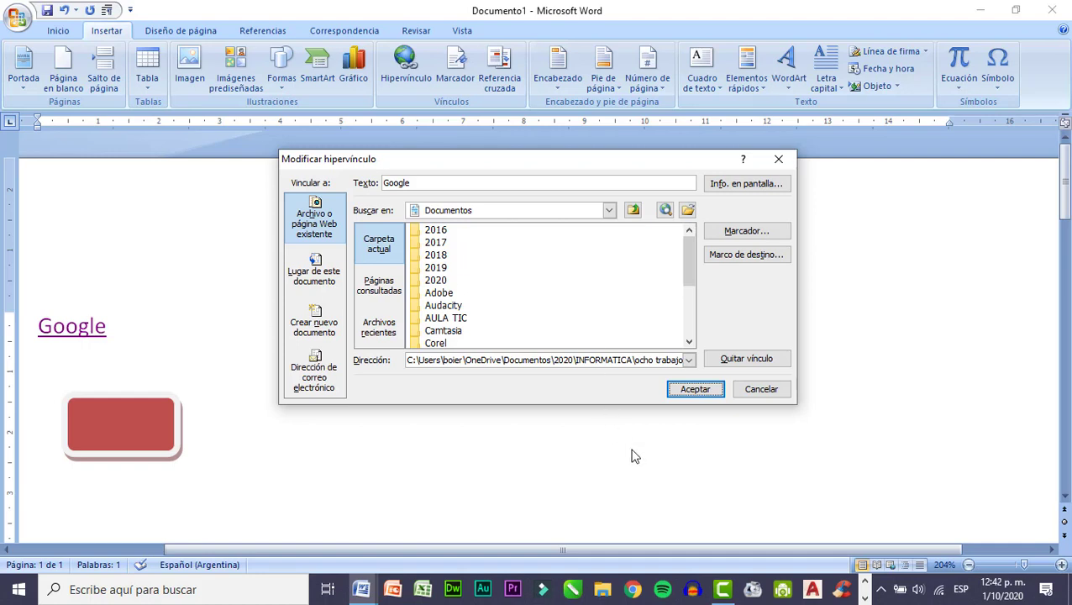
left_click(695, 390)
mouse_move(70, 333)
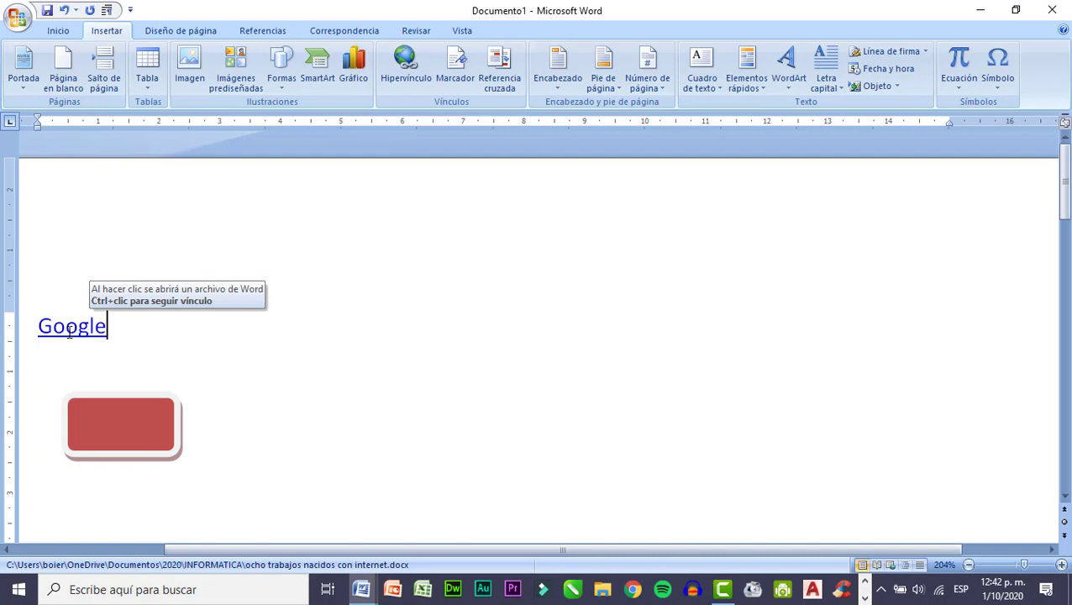
left_click(406, 63)
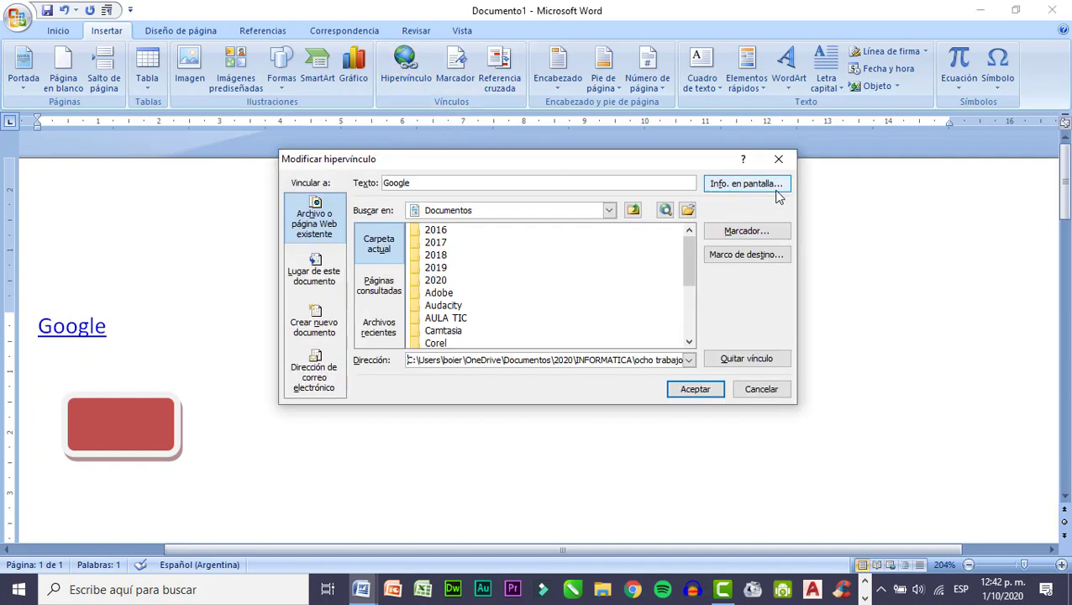
left_click(760, 389)
left_click_drag(115, 412, 210, 316)
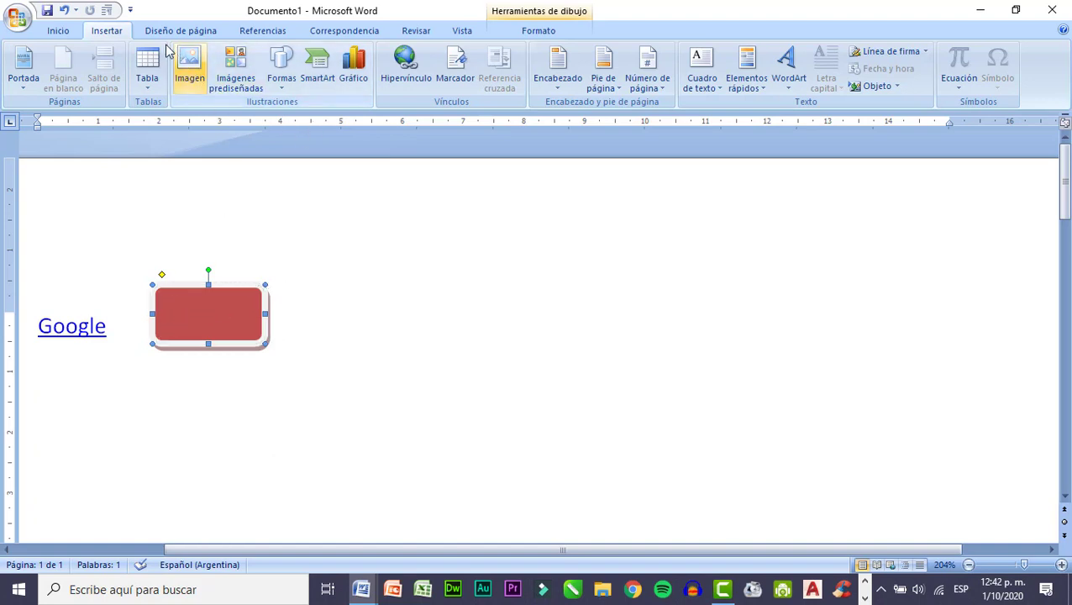
left_click(405, 71)
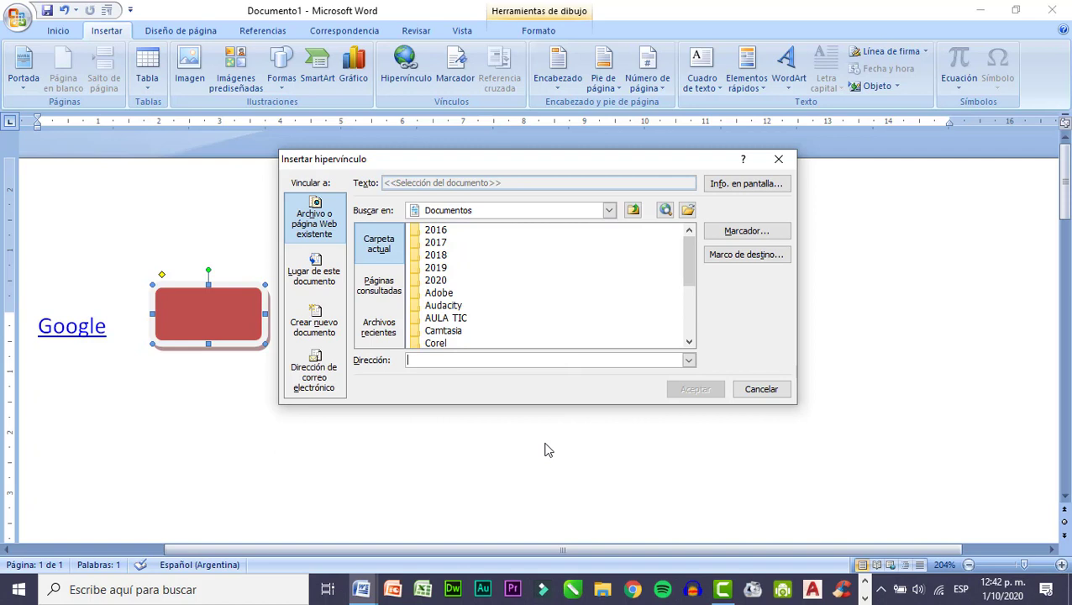
left_click(633, 591)
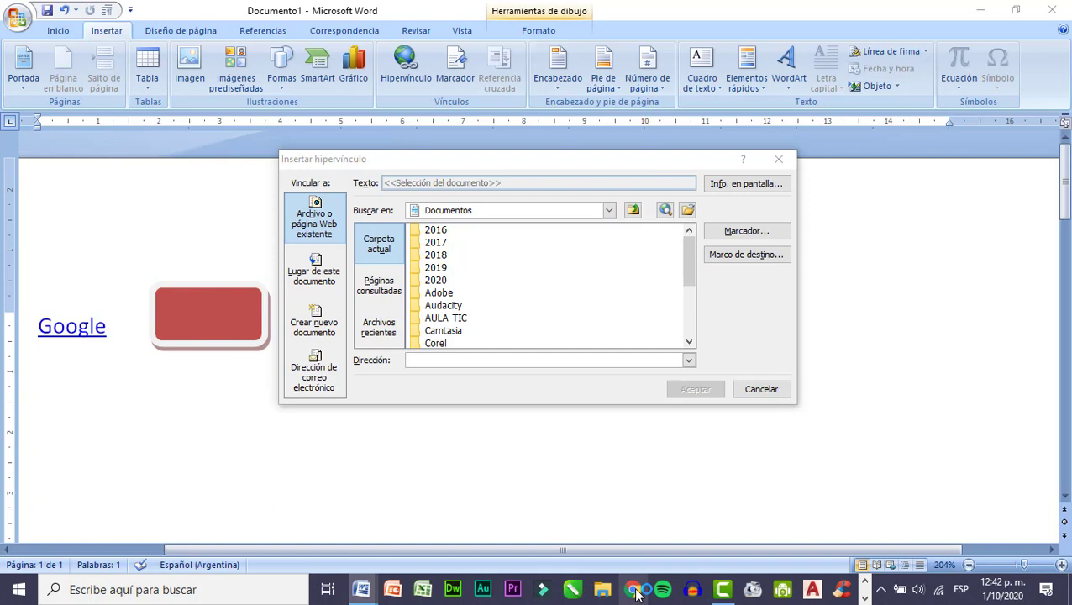
left_click(634, 590)
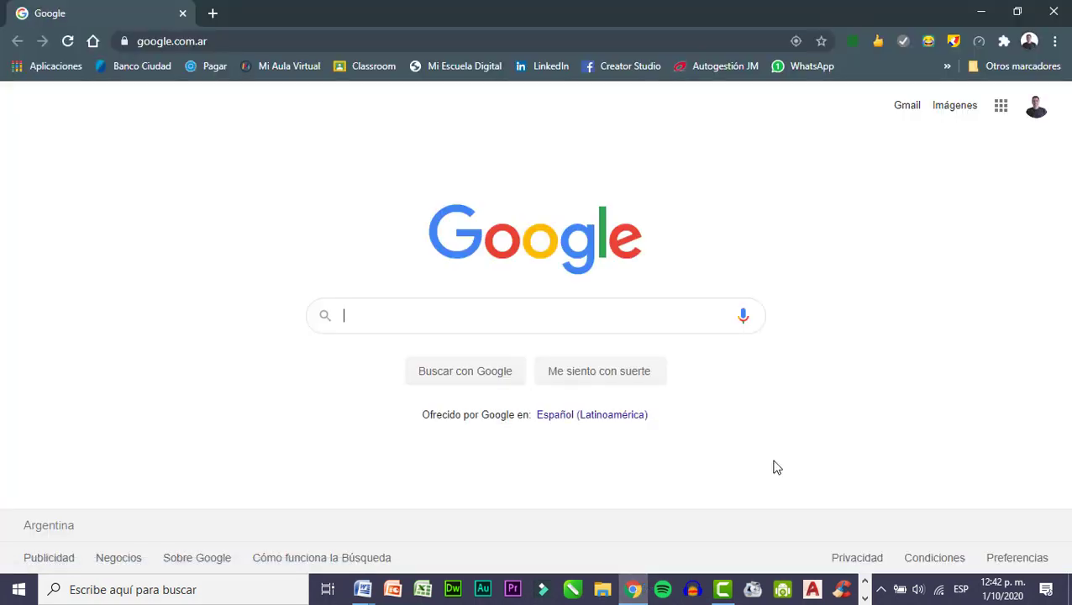
left_click(216, 40)
key("ctrl+c")
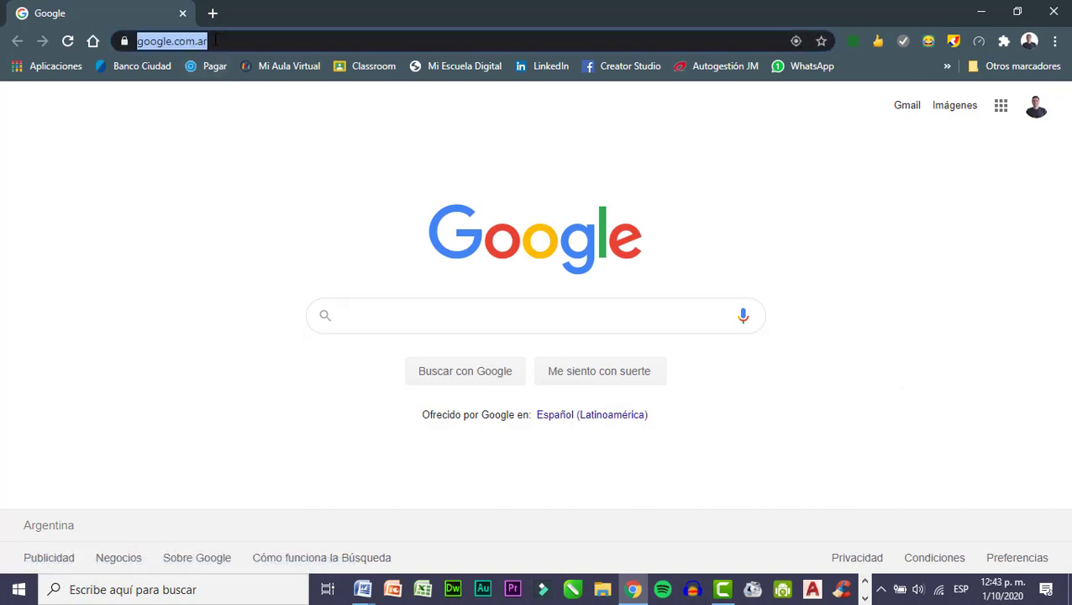
left_click(362, 589)
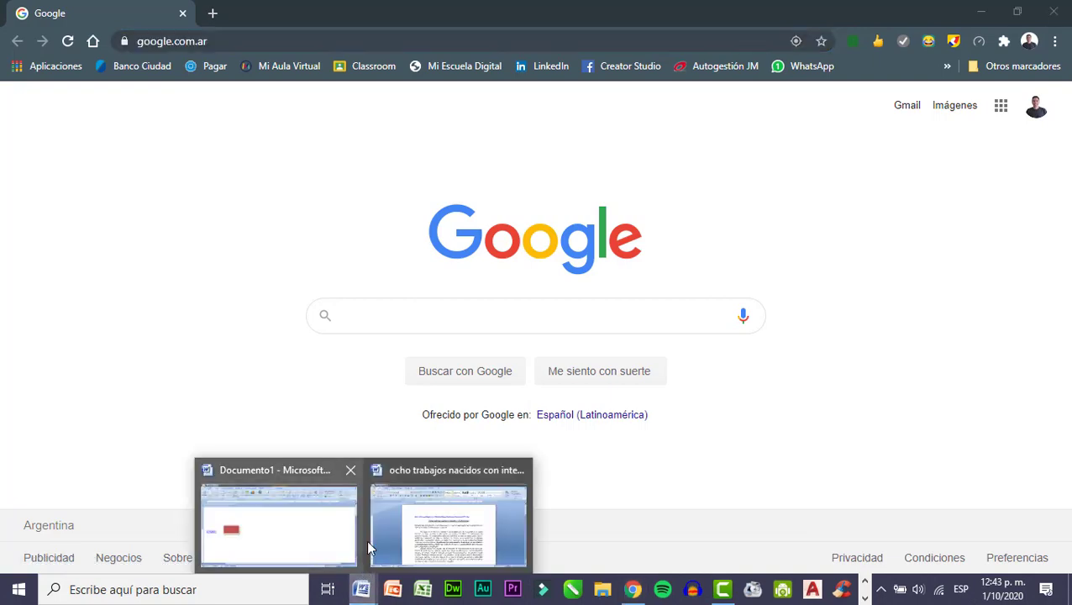
left_click(408, 527)
left_click(362, 589)
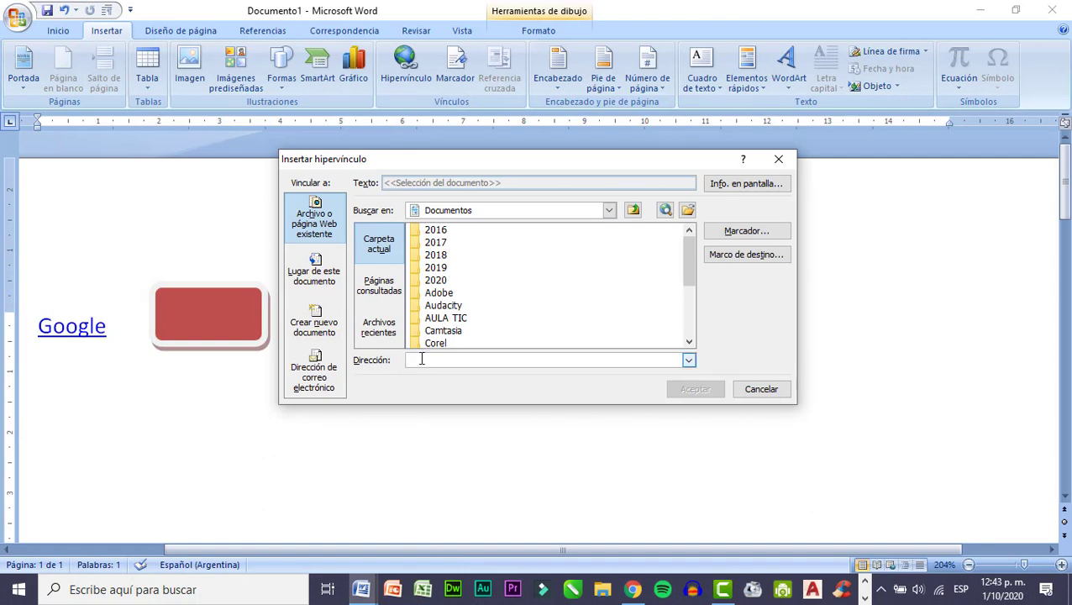
key("ctrl+v")
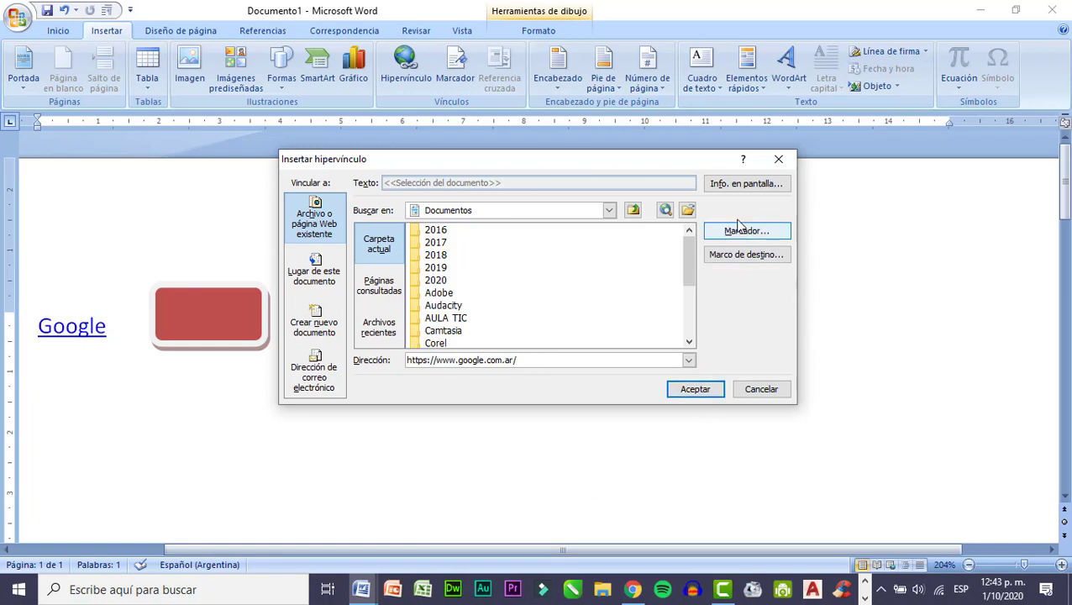
Set the rectangle link's ScreenTip to "Se abrirá Google", apply the hyperlink and deselect the shape.
left_click(738, 187)
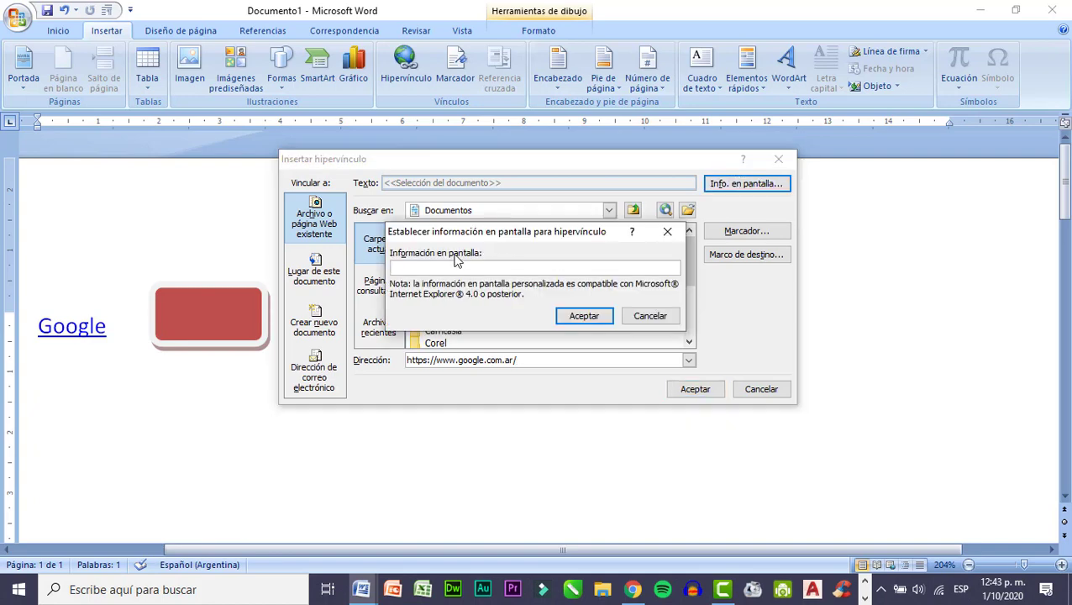
type("Se abrirá Google")
left_click(584, 316)
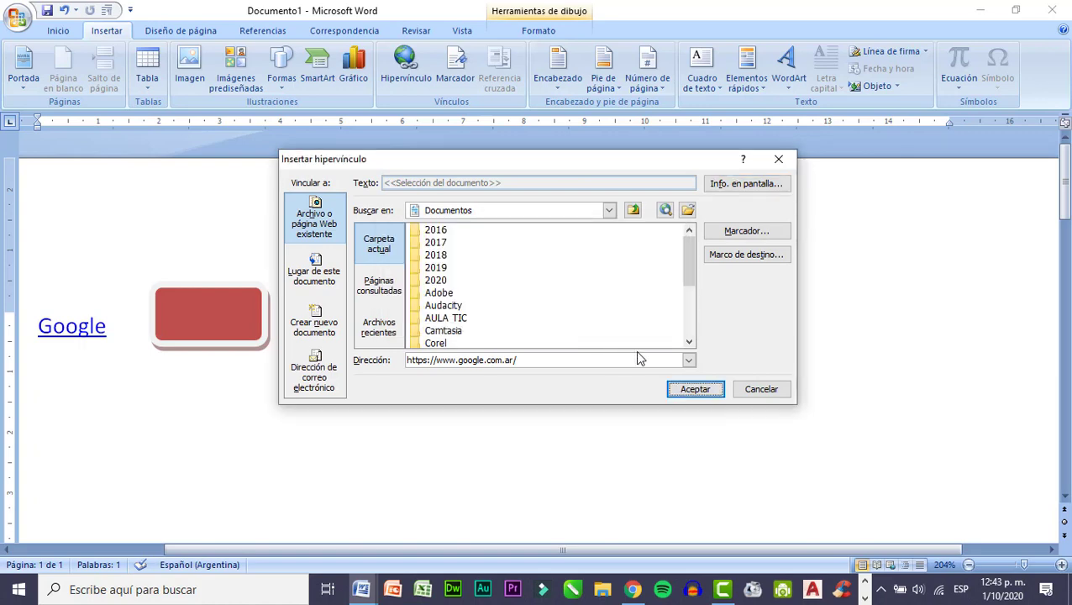
left_click(686, 391)
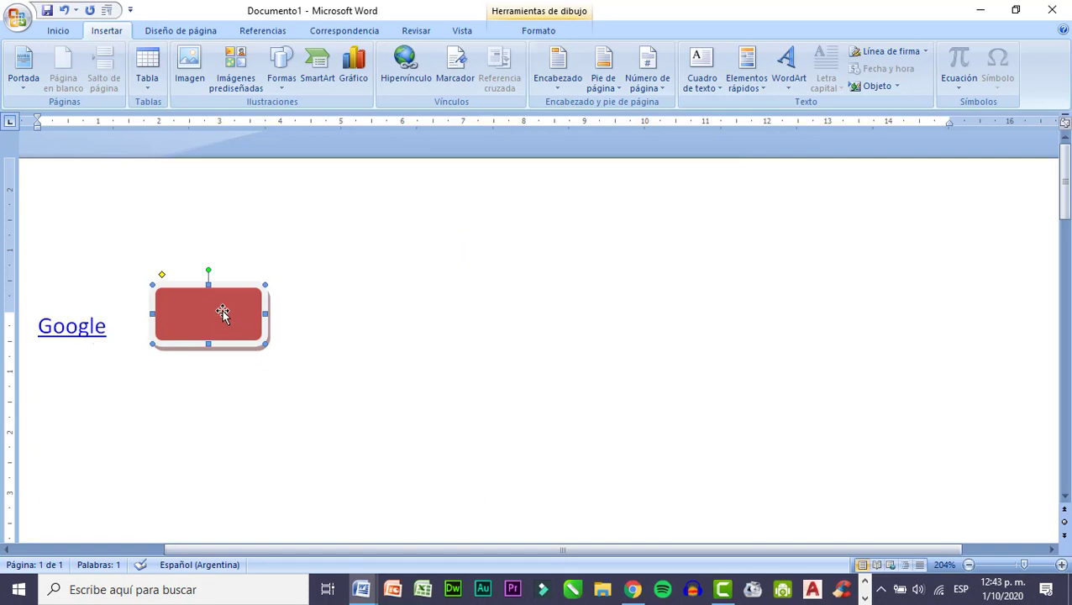
mouse_move(219, 317)
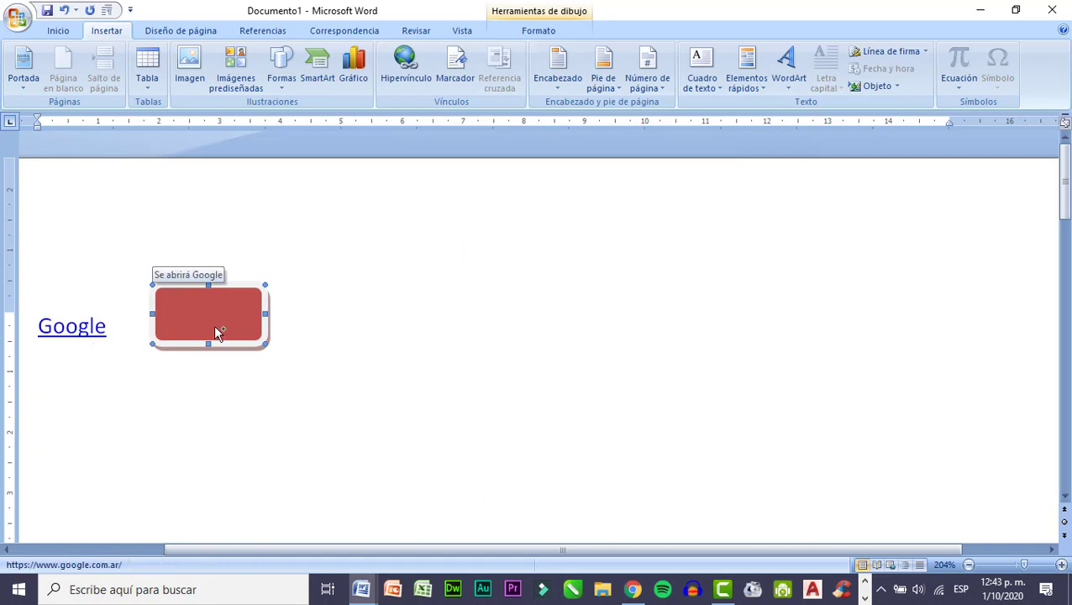
left_click(252, 372)
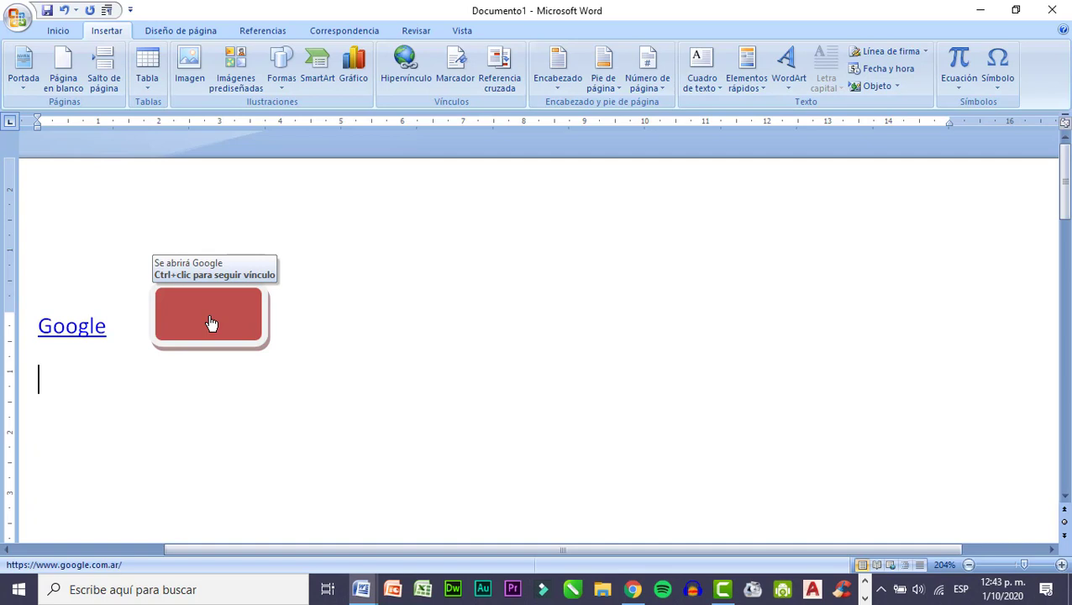
Follow the red rectangle's link to test it, close the other open Word document and return to Documento1.
left_click(210, 324, "ctrl")
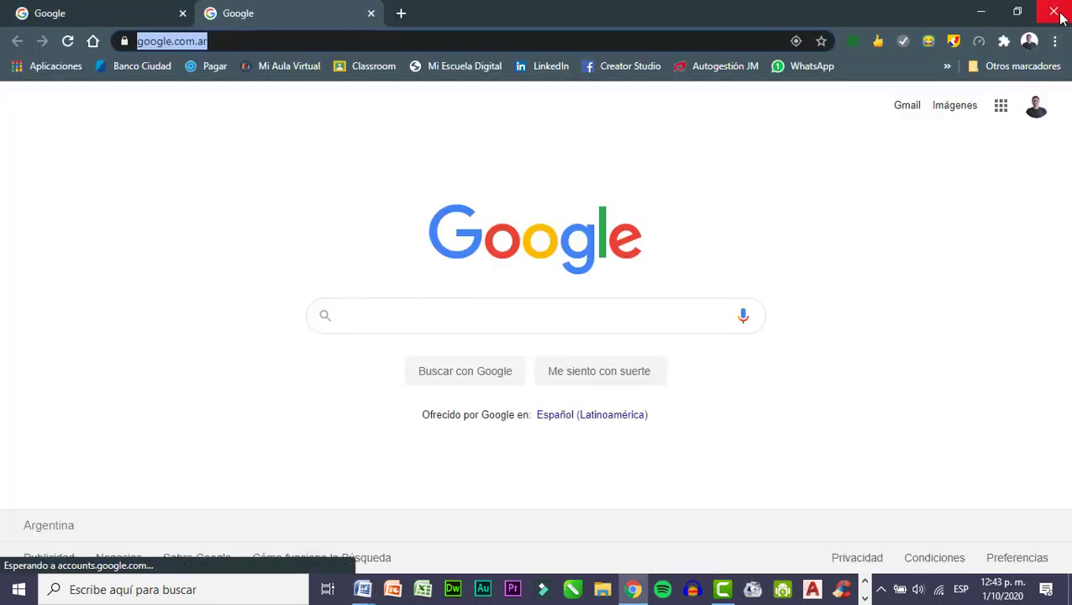
left_click(363, 589)
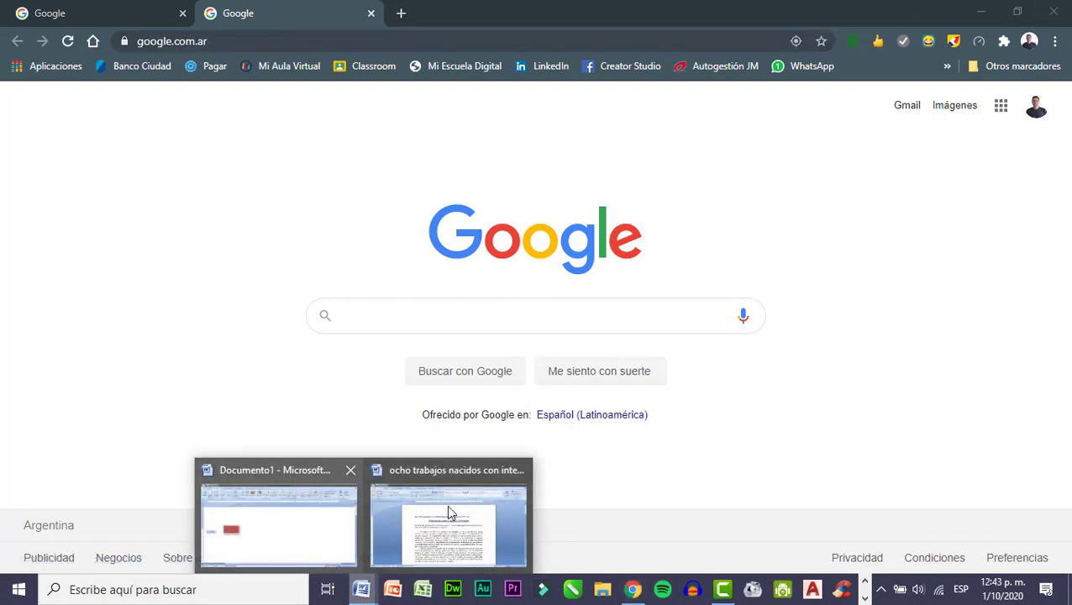
left_click(520, 471)
left_click(383, 529)
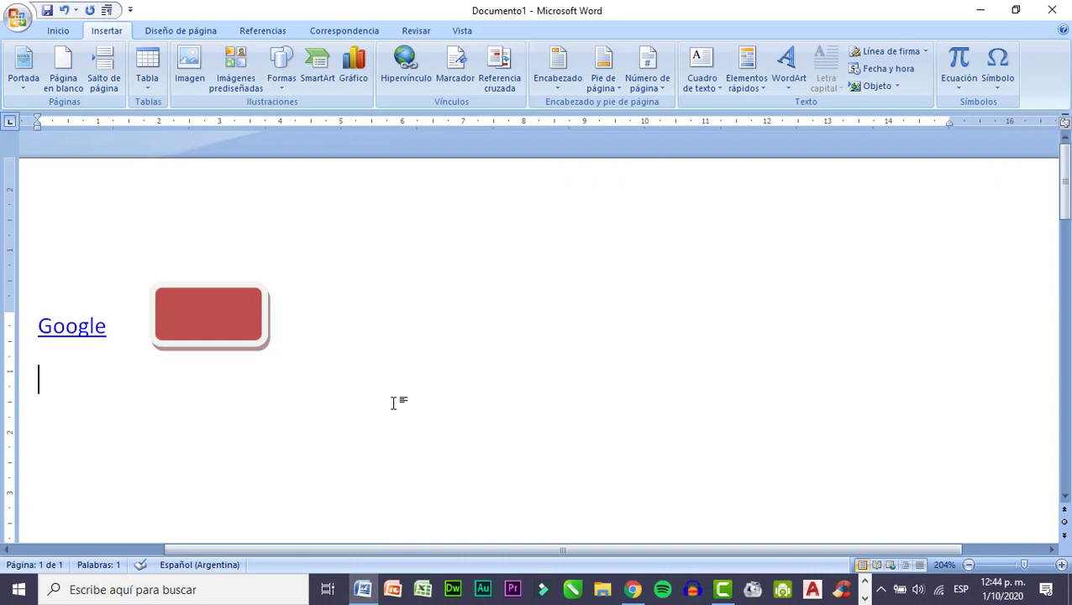
Add the word "Correo" below the Google link and start a hyperlink on it that targets an e-mail address.
type("Co")
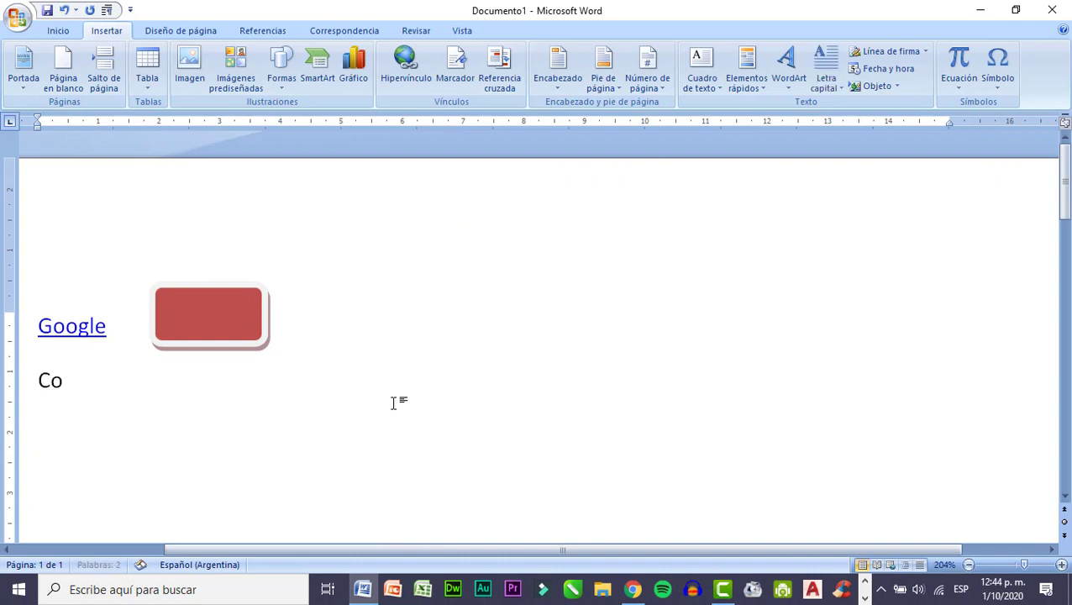
type("rreo")
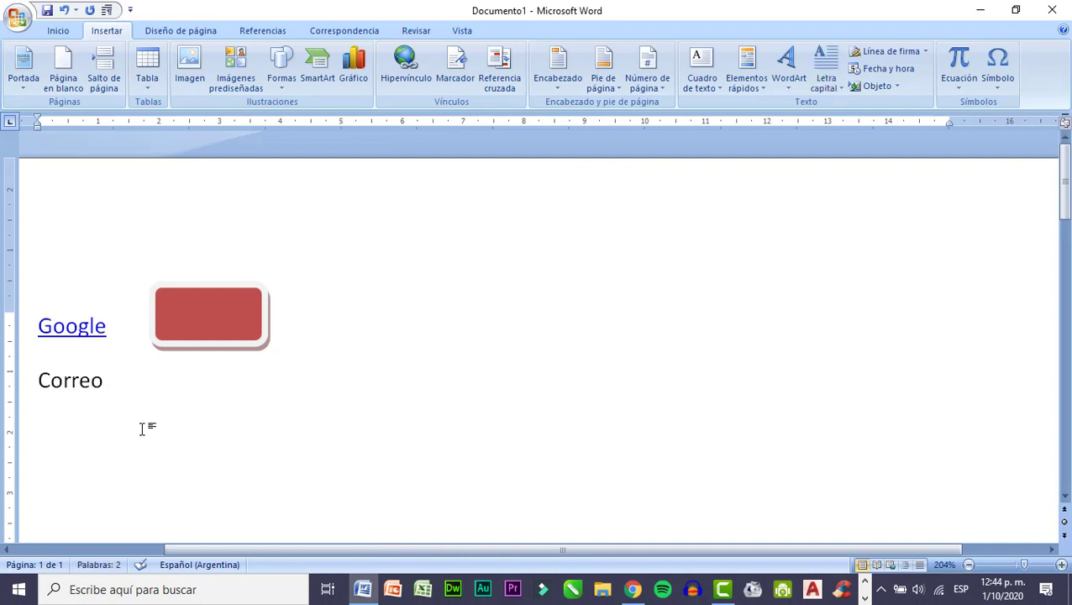
left_click_drag(37, 383, 110, 380)
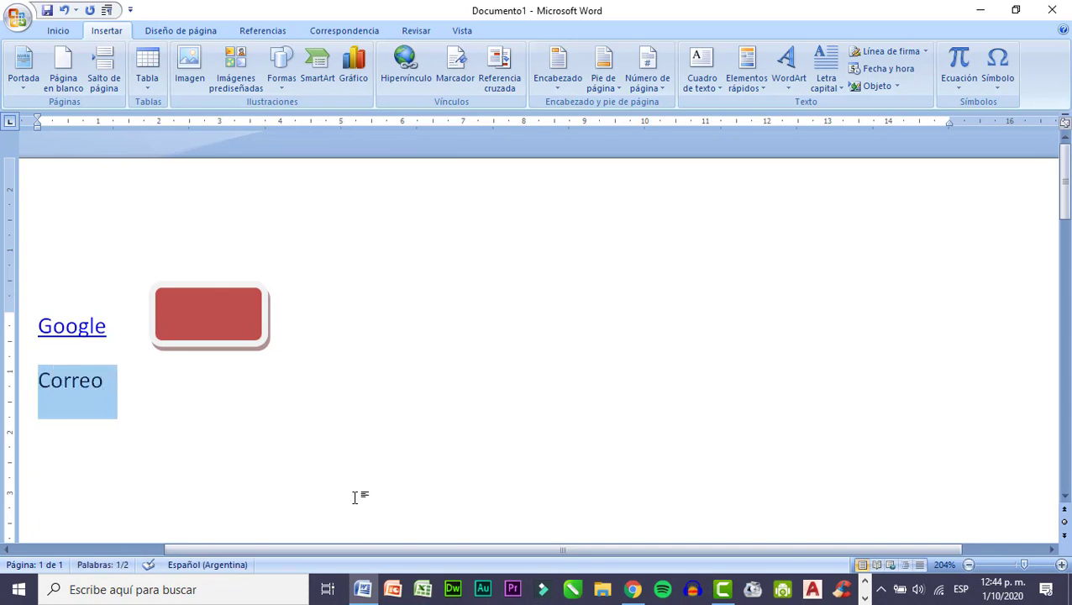
left_click(406, 68)
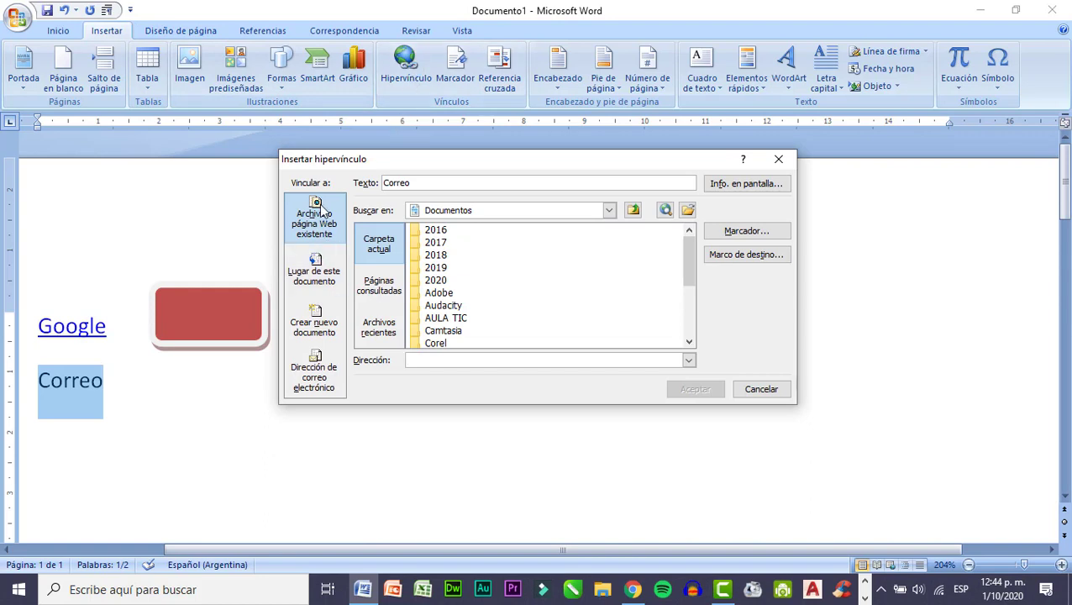
left_click(324, 370)
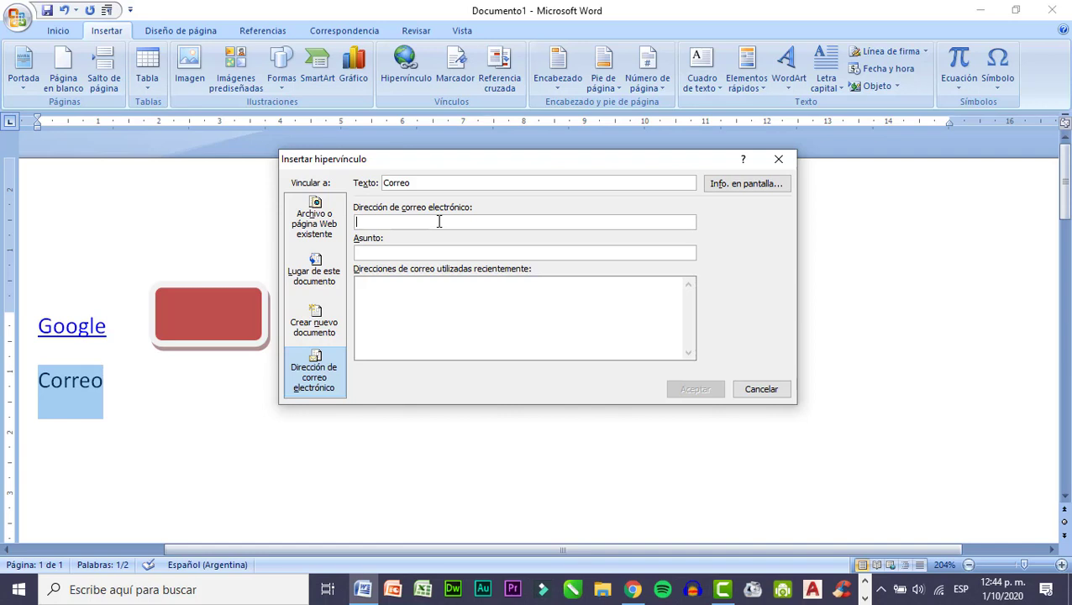
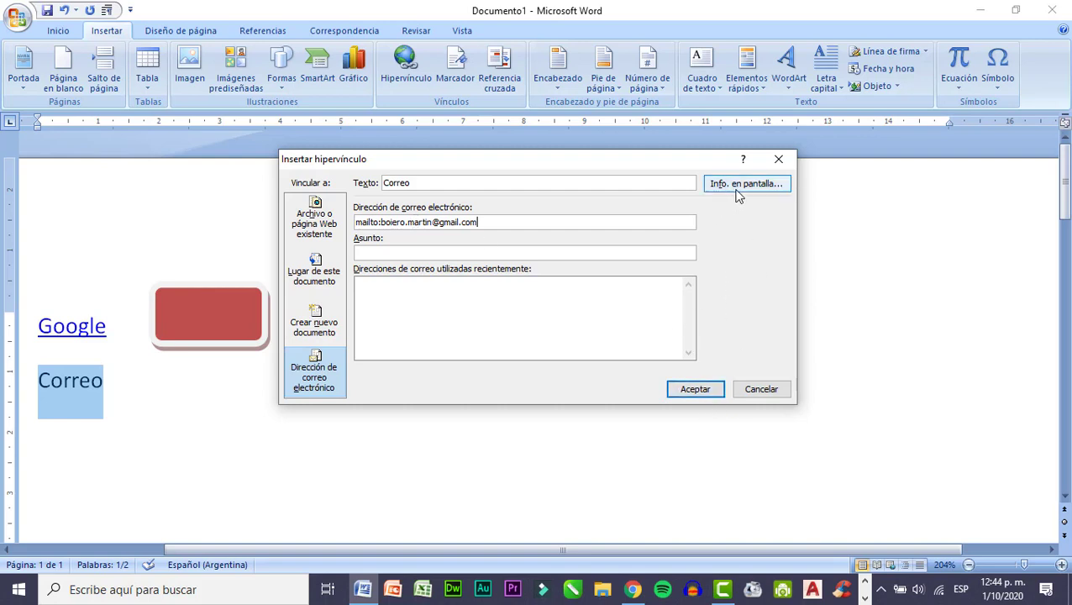
Enter the contact's e-mail address as the target of the Correo link and apply the hyperlink.
left_click(695, 392)
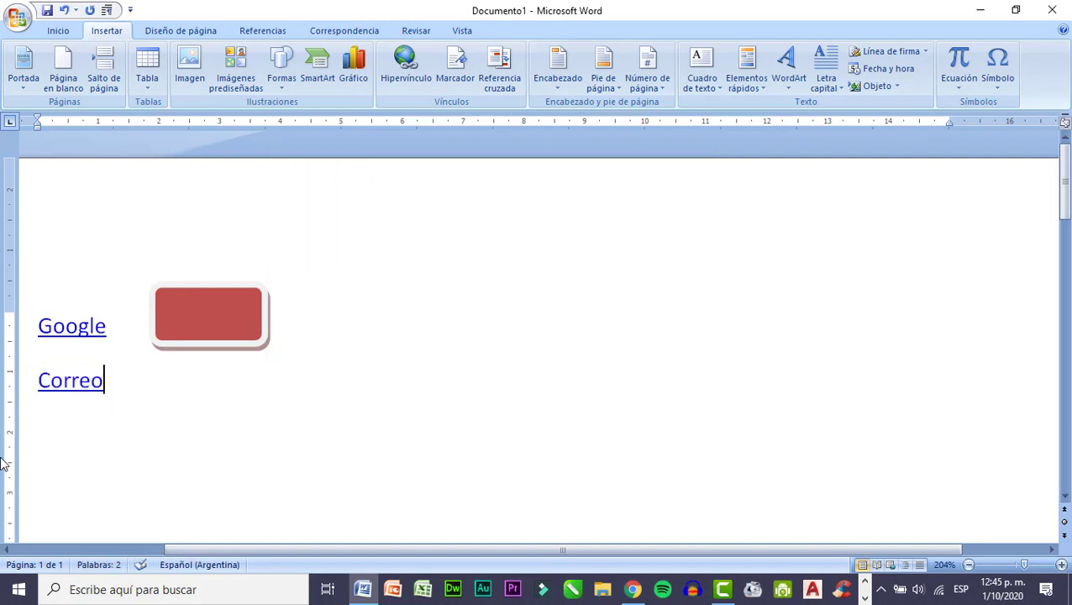
Follow the Correo link to test it, and dismiss the app chooser without picking a mail program.
mouse_move(86, 392)
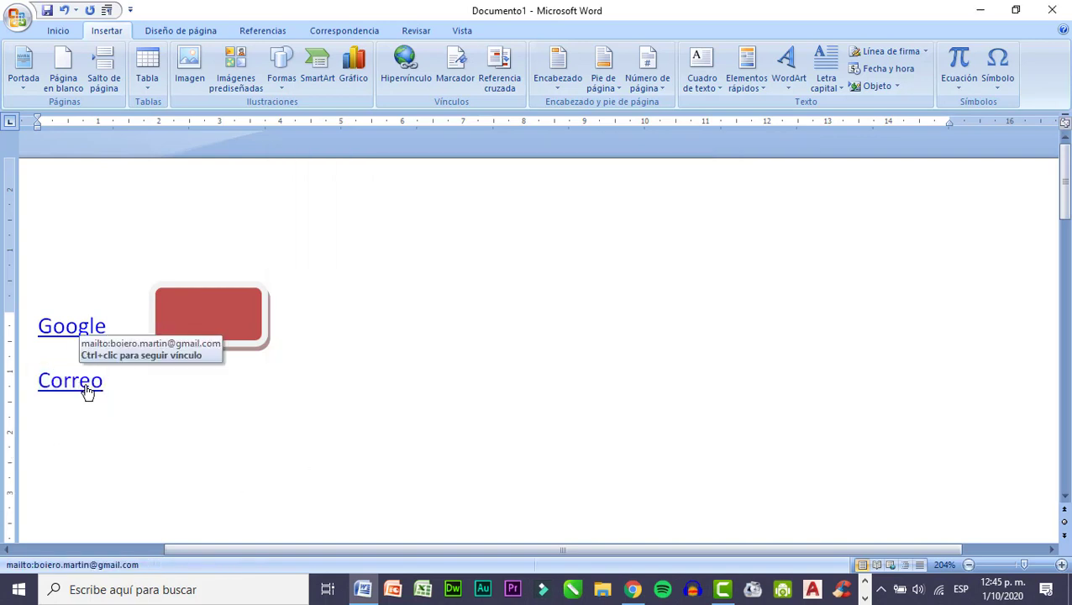
key("shift+Left")
left_click(86, 391, "ctrl")
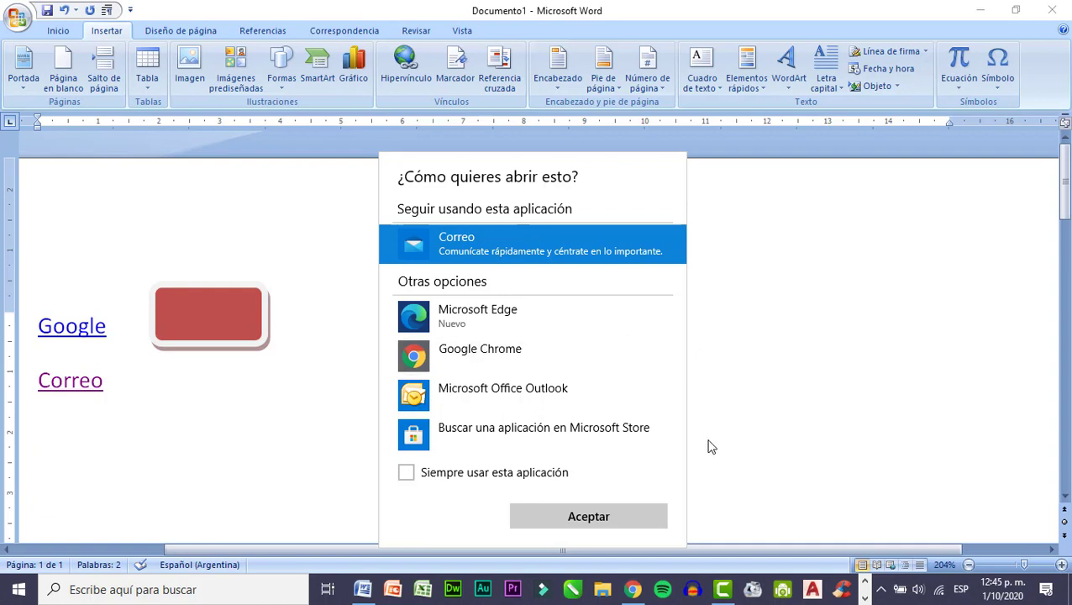
left_click(743, 448)
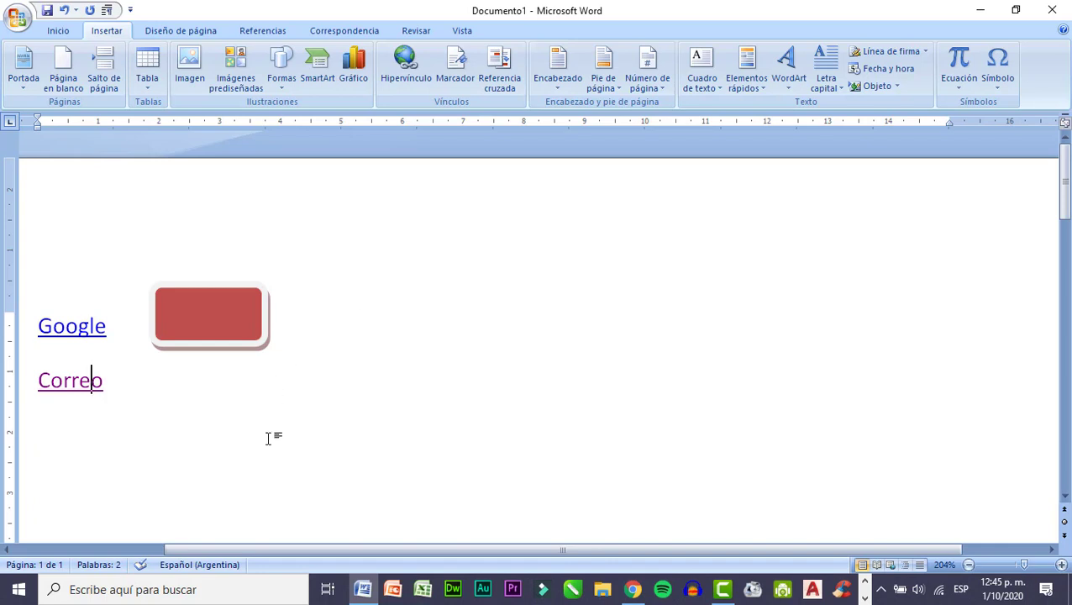
Delete the Google and Correo links together with the red rectangle from the page.
left_click(969, 566)
left_click(969, 565)
left_click(969, 566)
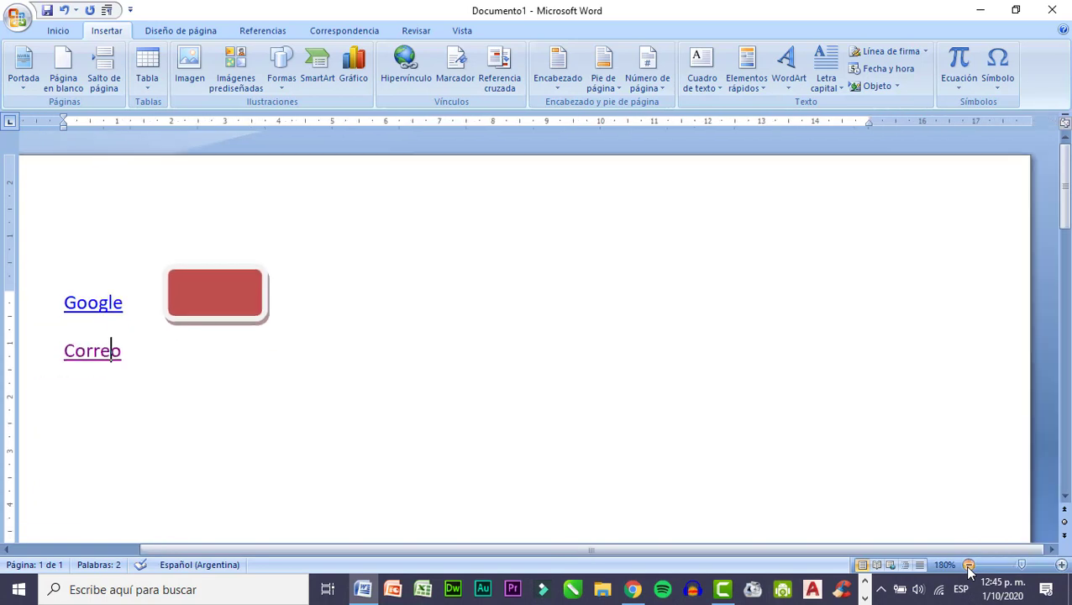
left_click(969, 566)
left_click(969, 565)
left_click(969, 565)
left_click(969, 566)
left_click(969, 566)
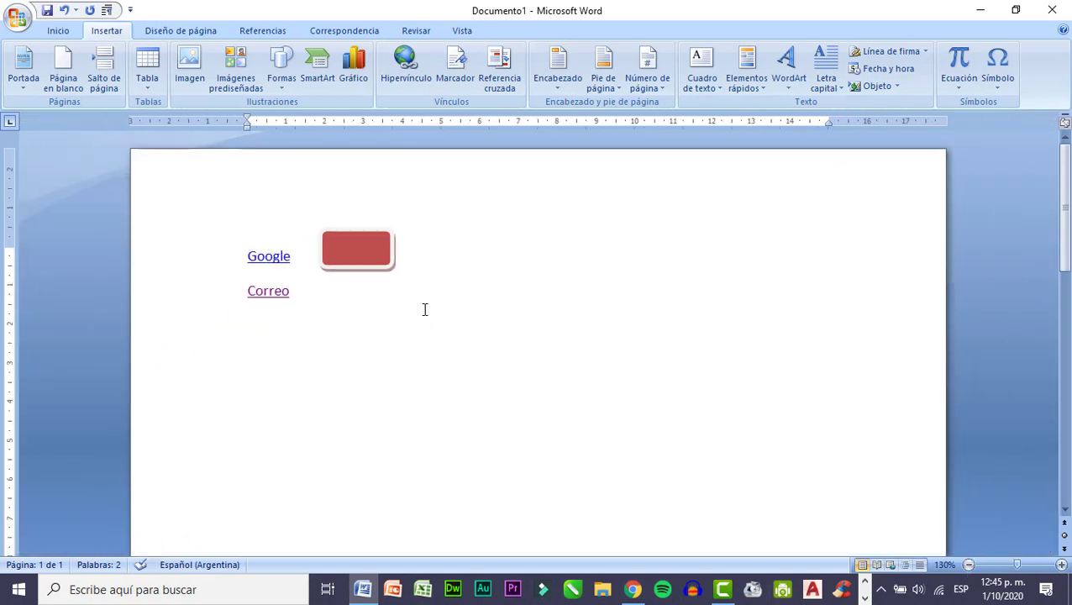
left_click_drag(292, 293, 214, 225)
key("Delete")
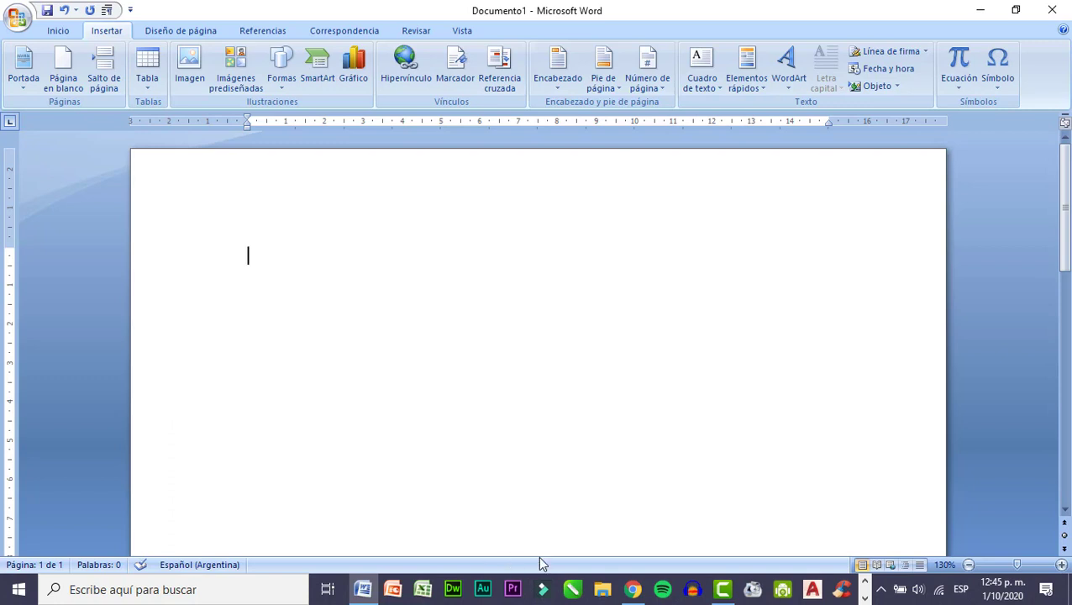
Insert a page break in the empty document and write "LLEGADA" on the second page.
left_click(969, 564)
left_click(969, 565)
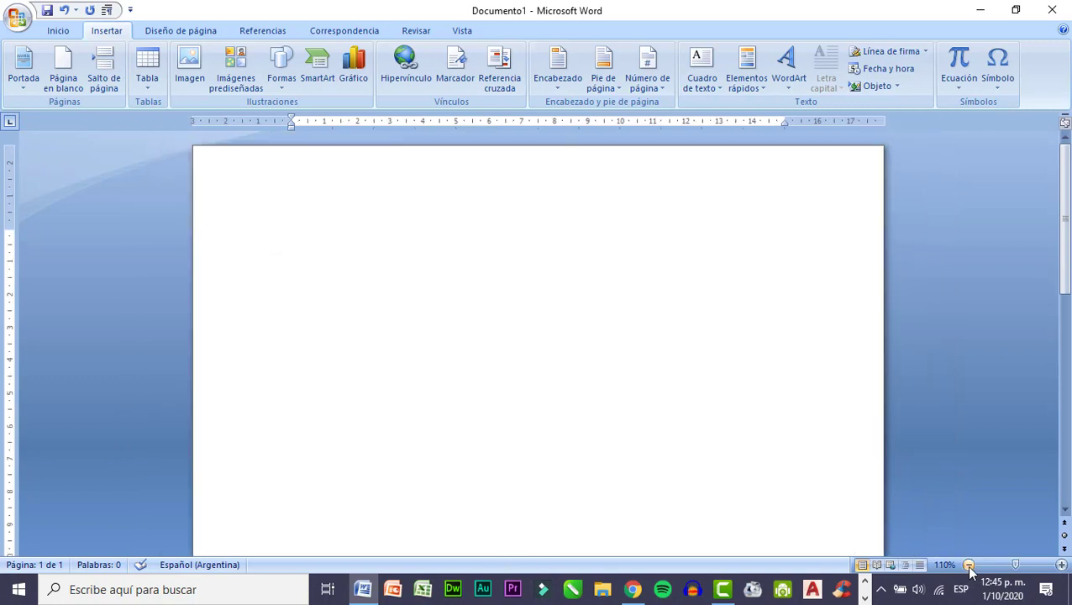
left_click(969, 565)
left_click(969, 565)
left_click(969, 565)
left_click(969, 565)
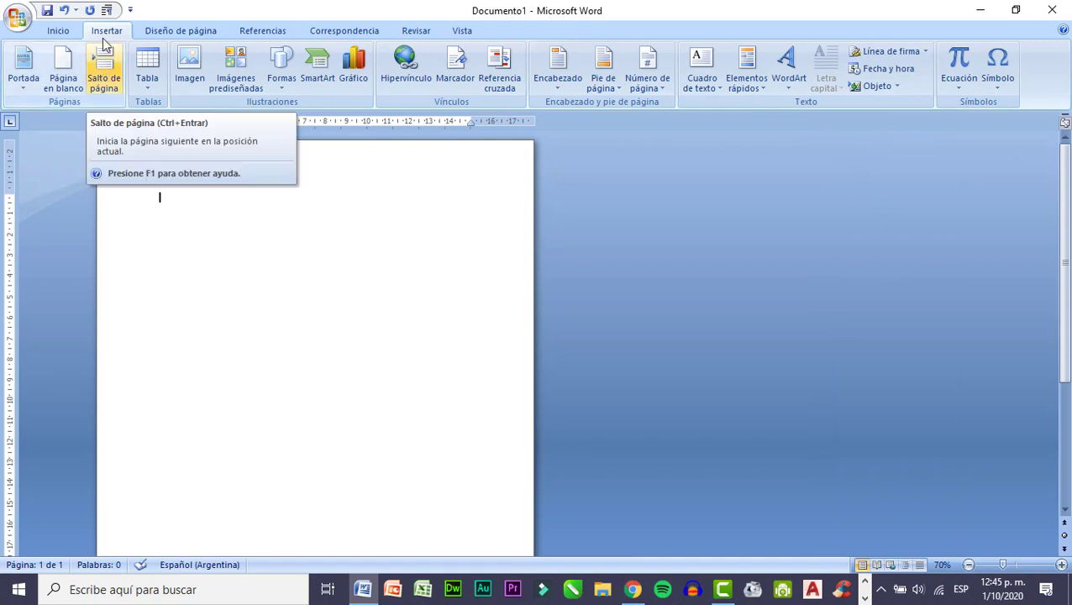
left_click(104, 72)
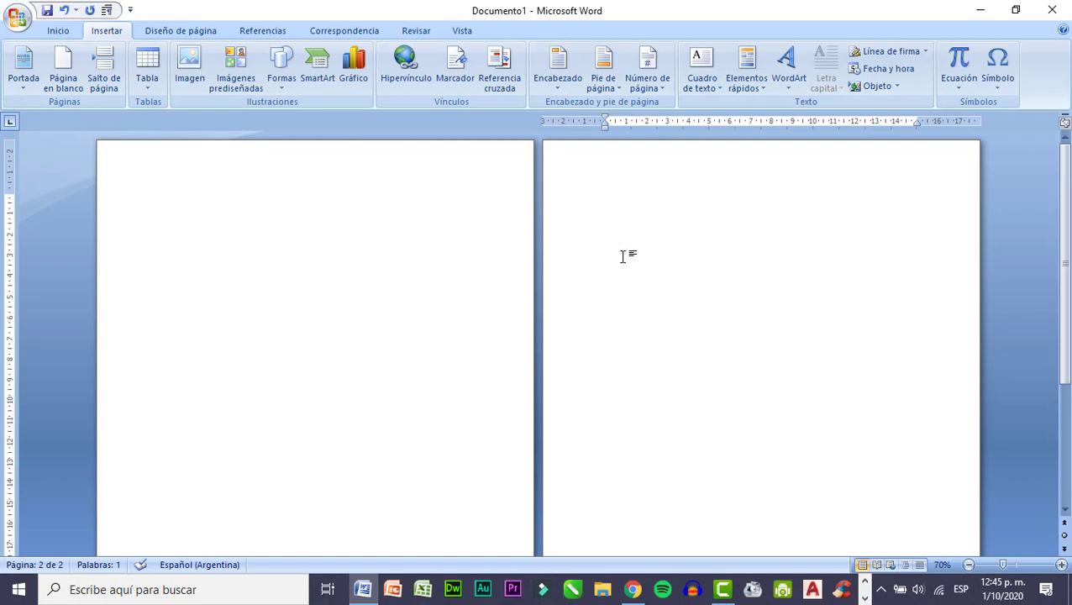
type("LLEGADA")
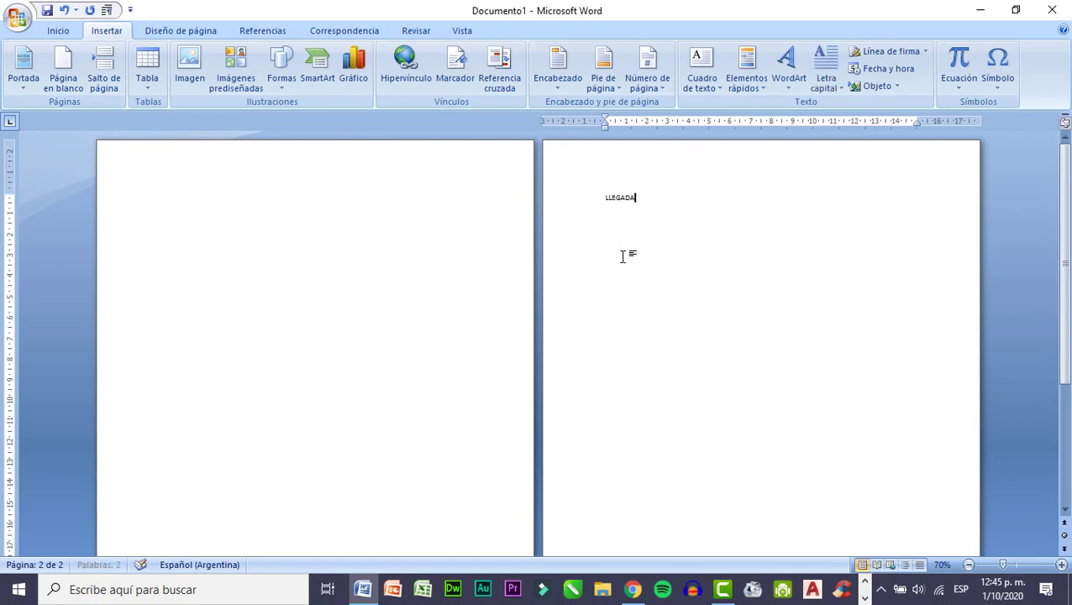
Format the word LLEGADA in bold, green, at 28 pt.
left_click_drag(653, 208, 601, 200)
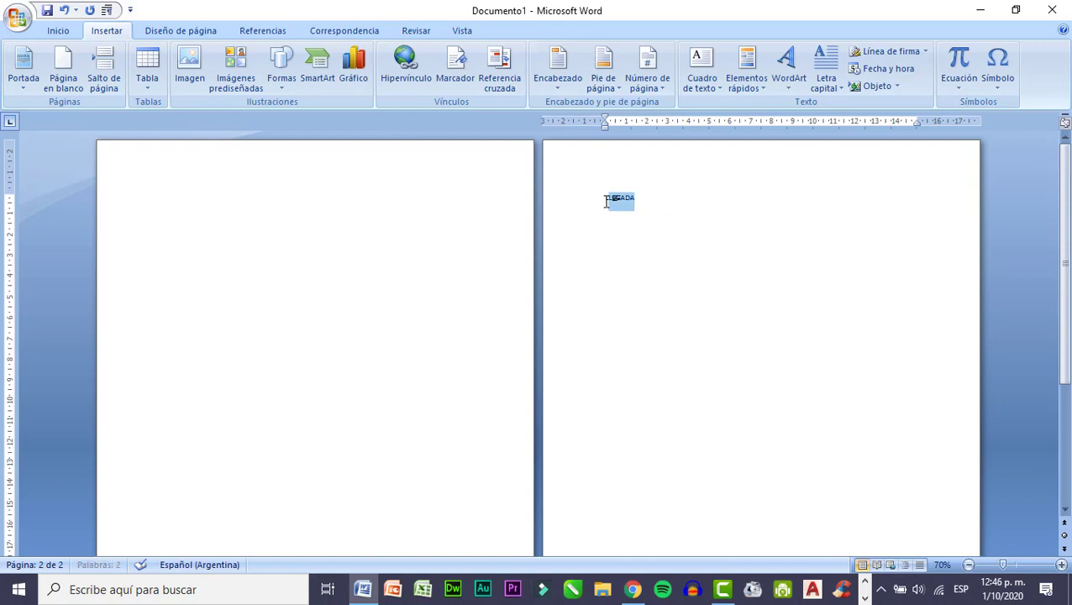
left_click(54, 33)
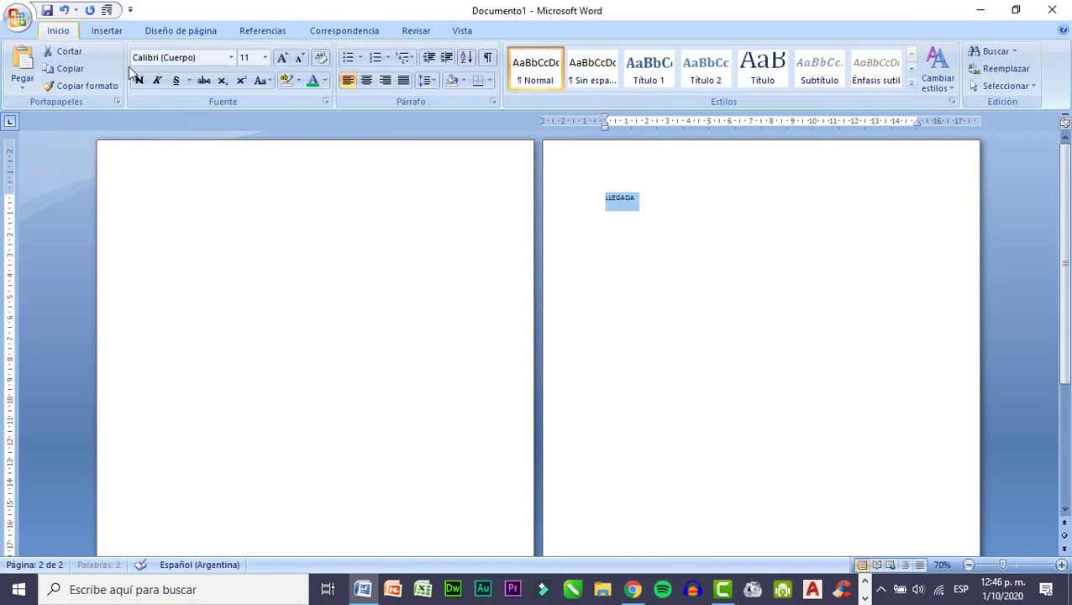
left_click(139, 82)
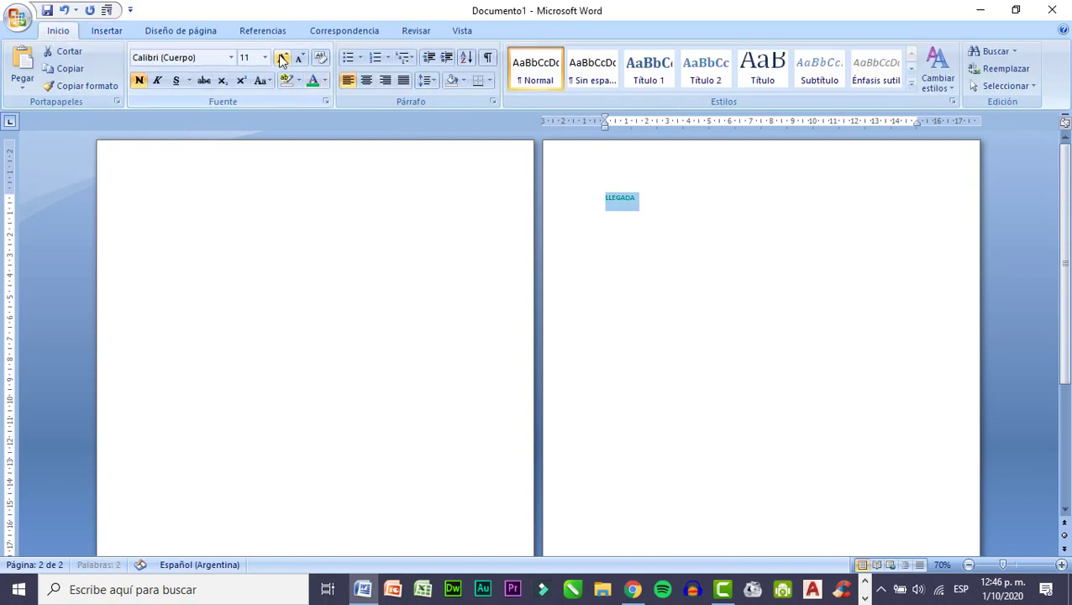
left_click(282, 58)
left_click(283, 58)
left_click(282, 58)
left_click(283, 58)
left_click(283, 58)
left_click(283, 58)
left_click(282, 58)
left_click(282, 58)
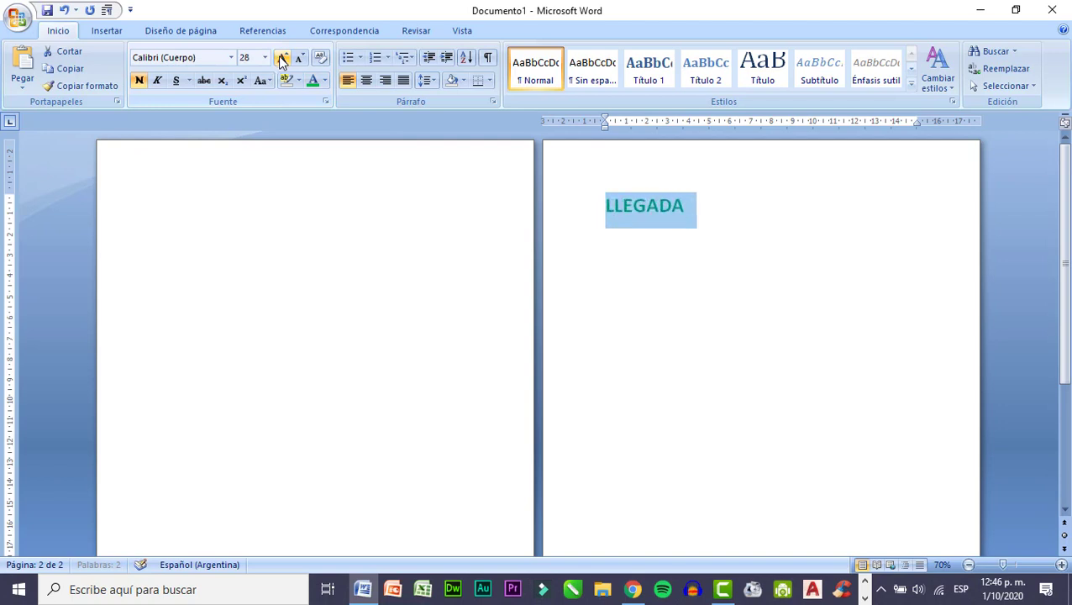
Write "SALIDA" at the start of the first page, undoing the first entry that was placed above LLEGADA.
left_click(500, 210)
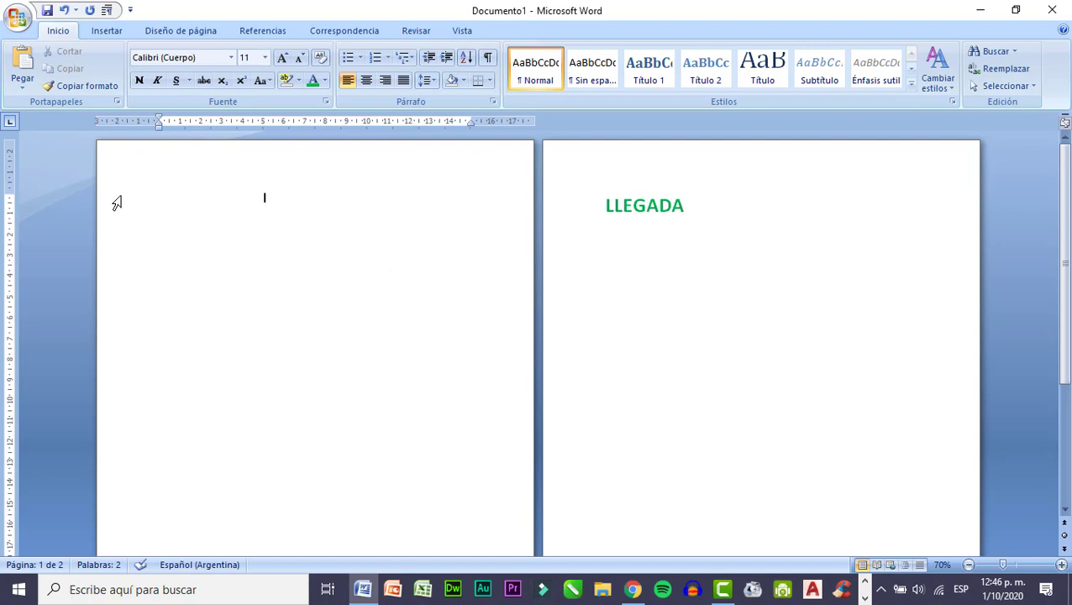
type("SALIDA")
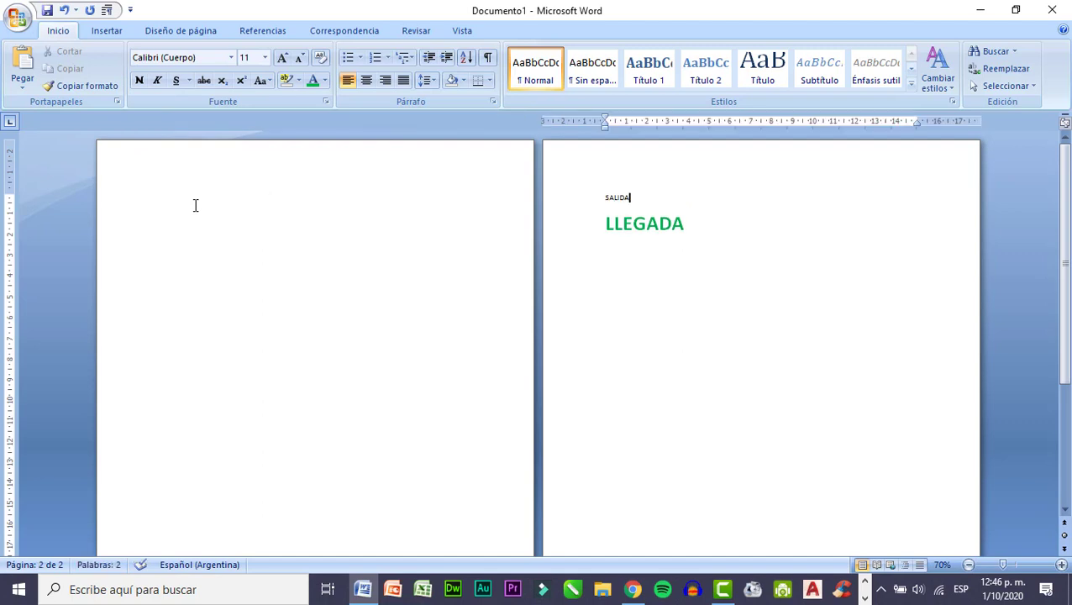
key("ctrl+z")
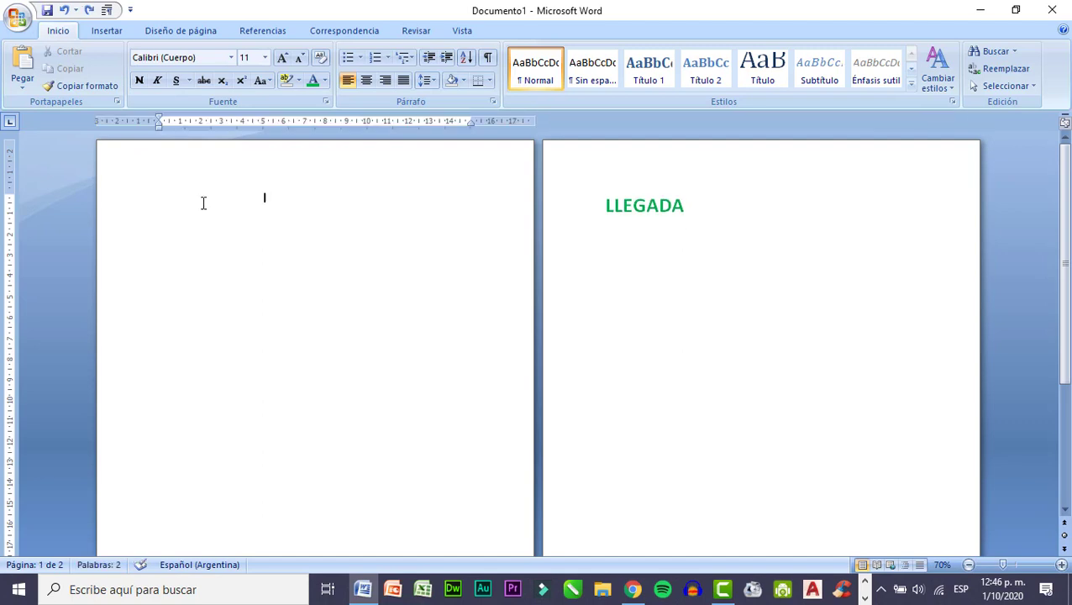
type("SALIDA")
Format the word SALIDA on the first page in bold, red, at 28 pt.
left_click_drag(191, 198, 154, 198)
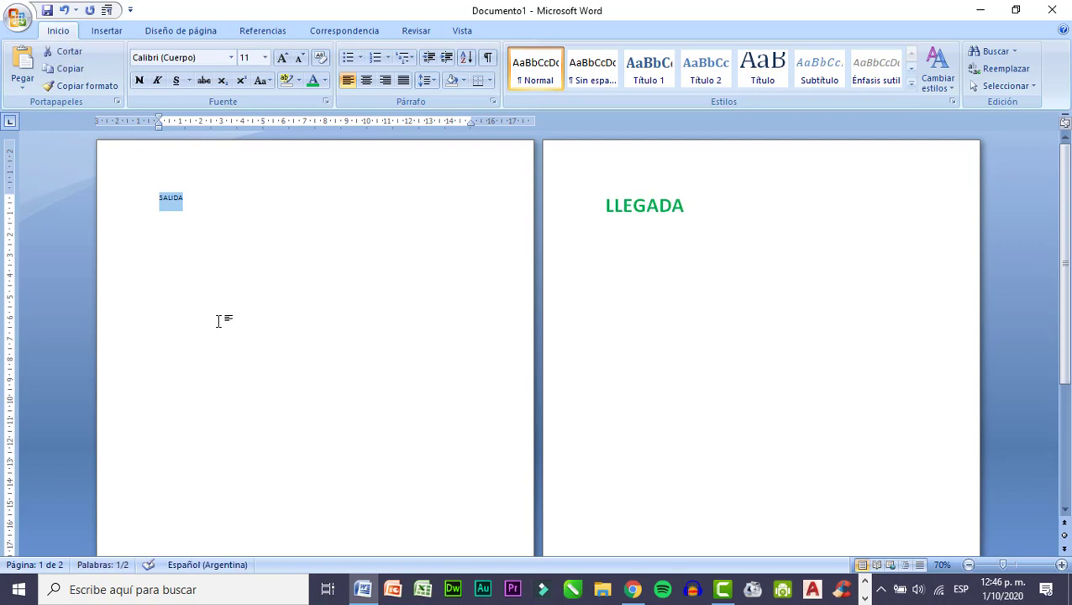
left_click(326, 84)
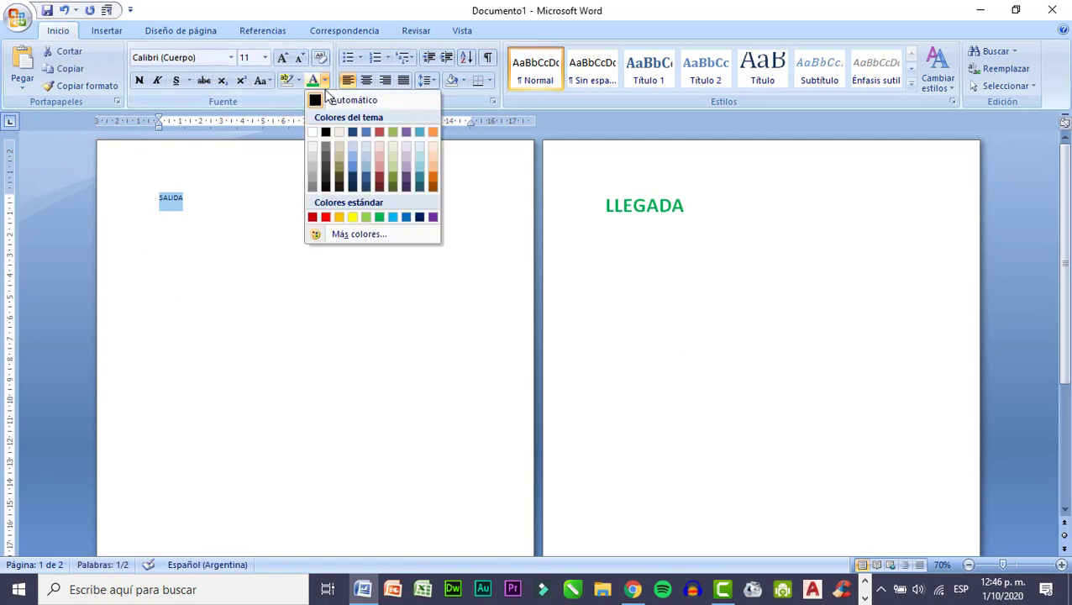
left_click(327, 217)
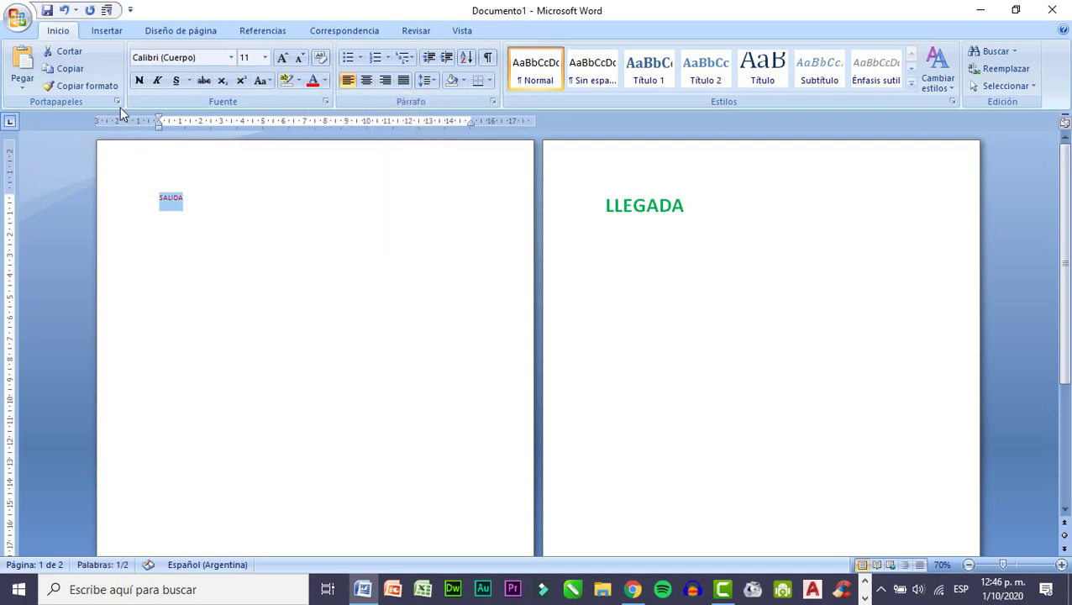
left_click(139, 80)
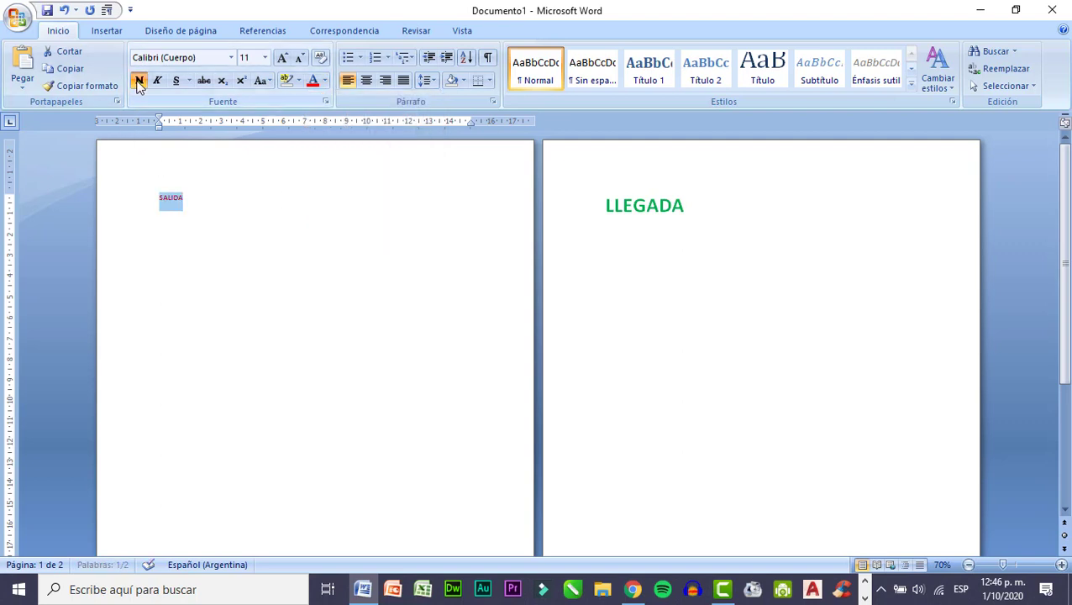
left_click(283, 58)
left_click(283, 58)
left_click(283, 58)
left_click(283, 58)
left_click(283, 58)
left_click(283, 58)
left_click(283, 58)
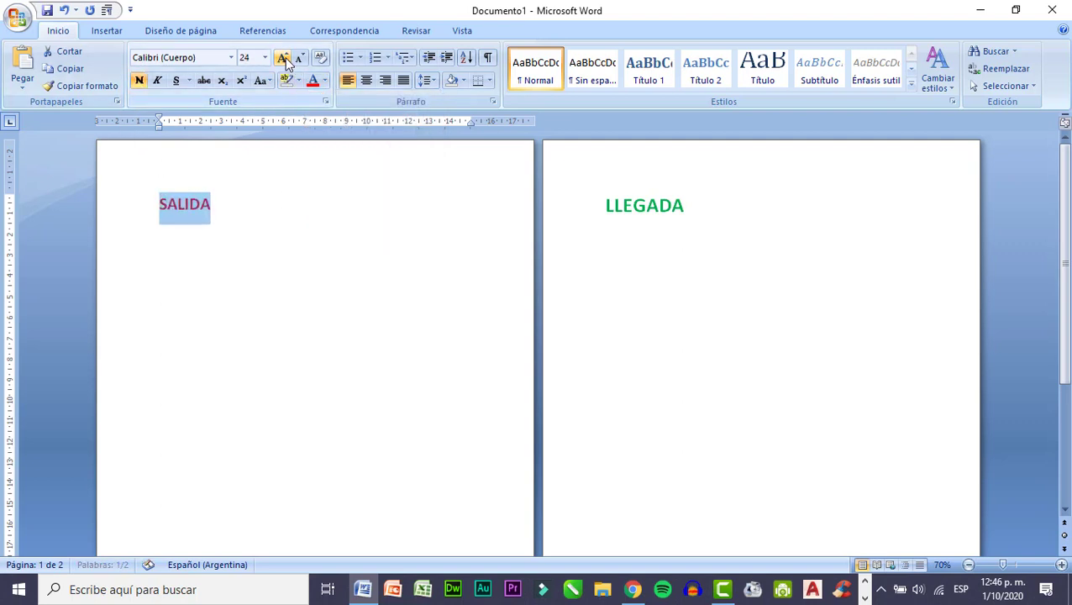
left_click(283, 58)
left_click(283, 58)
Add a bookmark named LLEGADA at the start of the word LLEGADA on the second page.
left_click(609, 264)
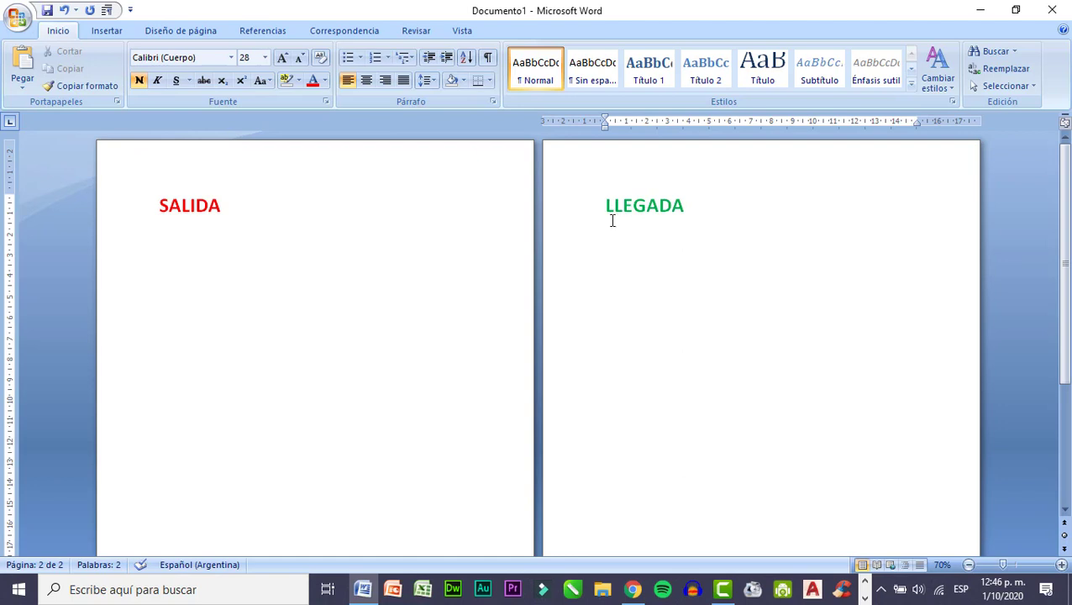
left_click(100, 31)
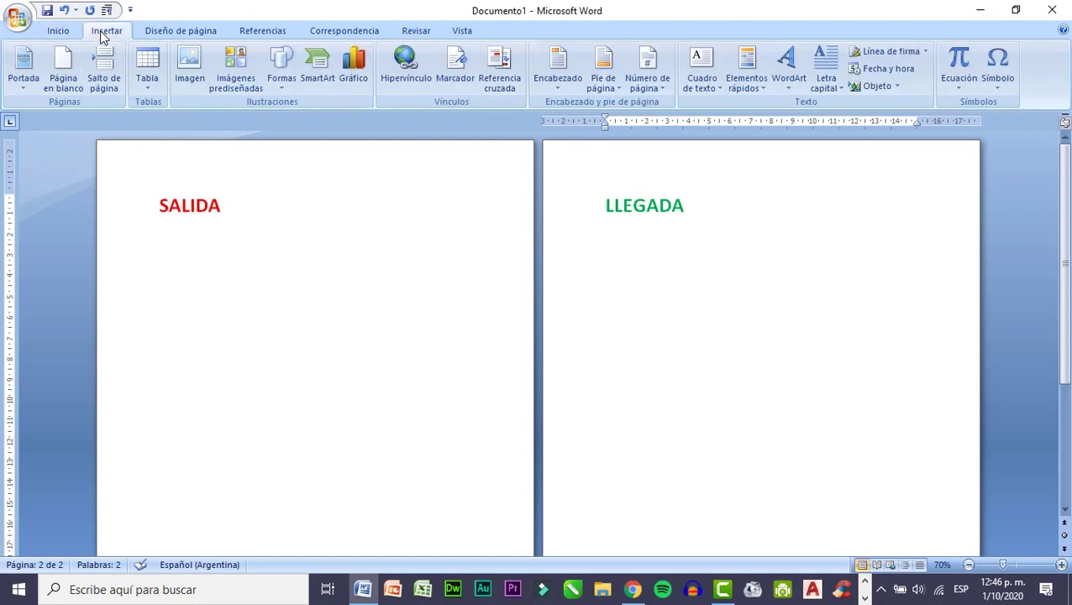
left_click(456, 83)
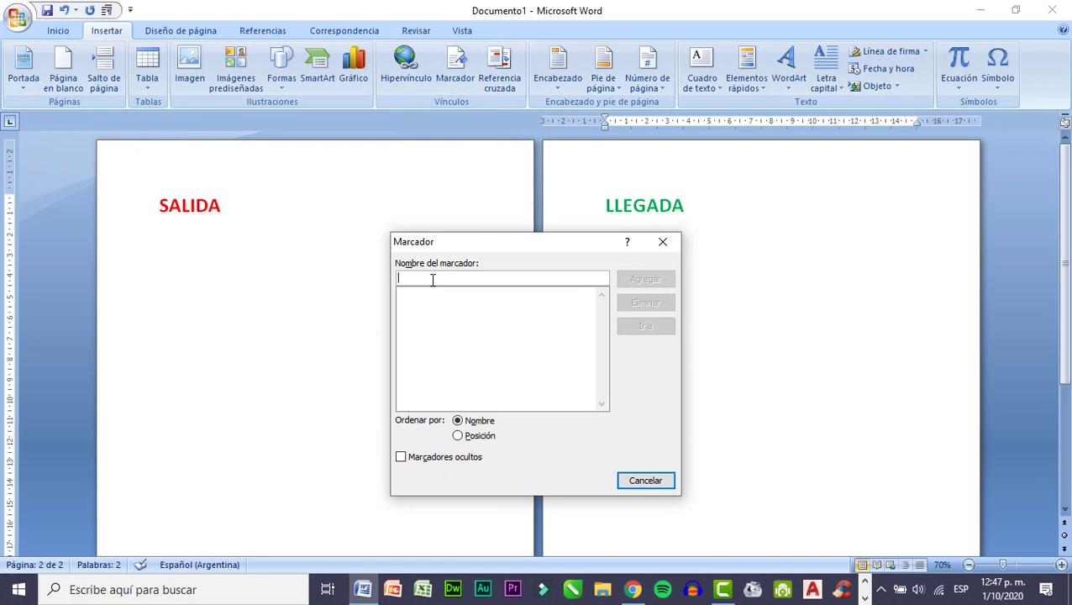
type("LEGADA")
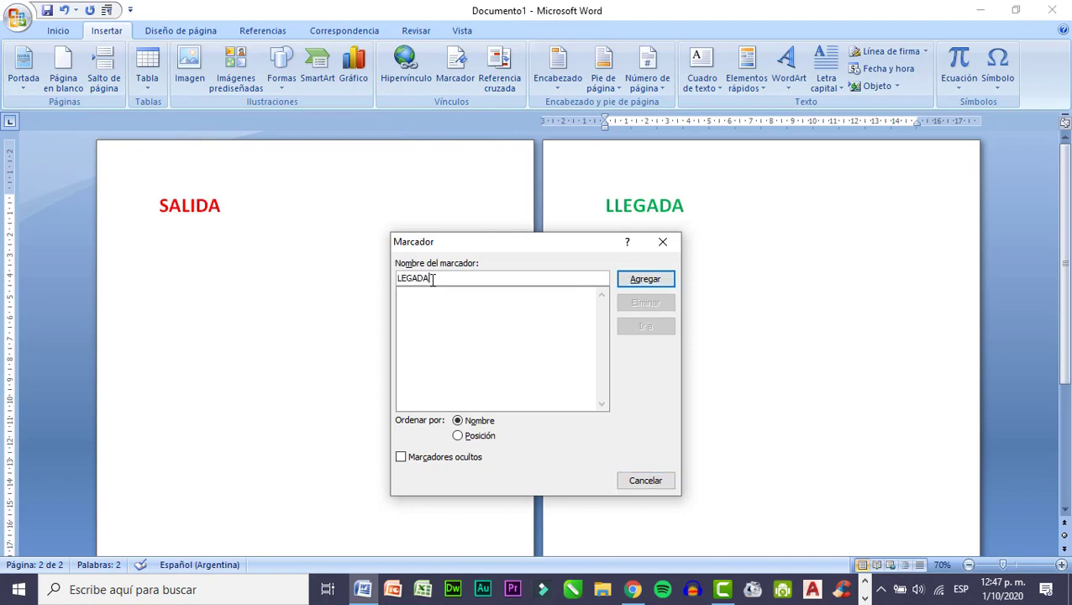
left_click(403, 281)
type("L")
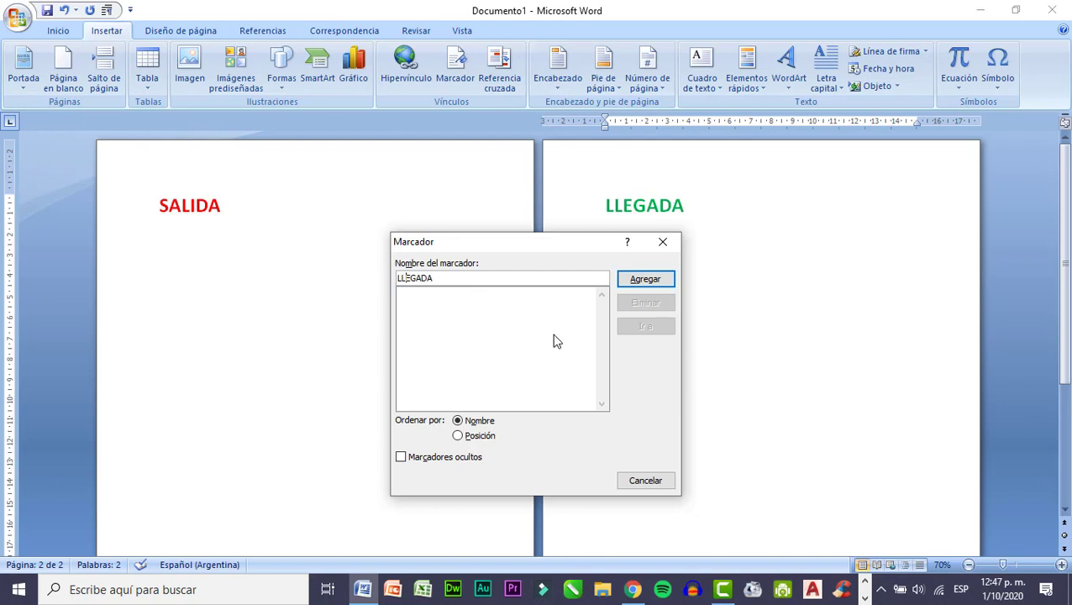
left_click(645, 280)
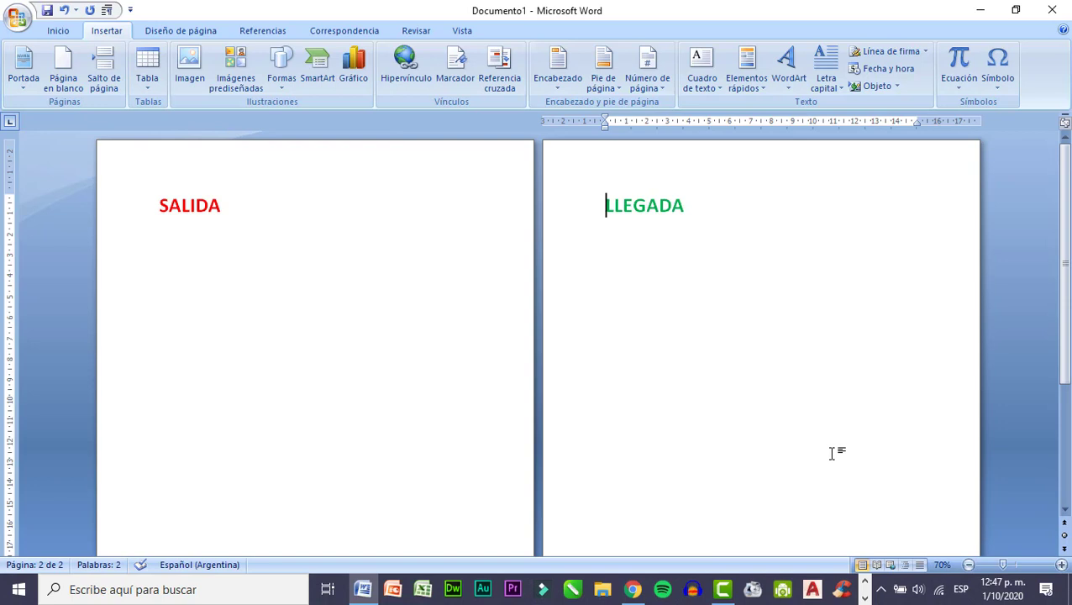
Link the word SALIDA on the first page to the LLEGADA bookmark in this document and follow the link.
left_click(158, 208)
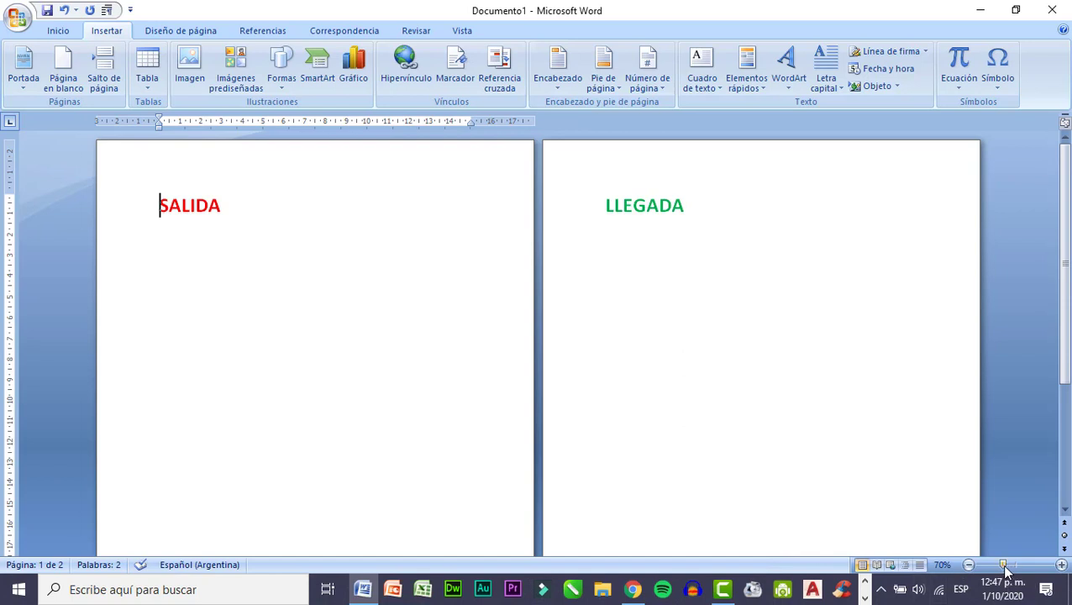
left_click_drag(1005, 566, 1022, 569)
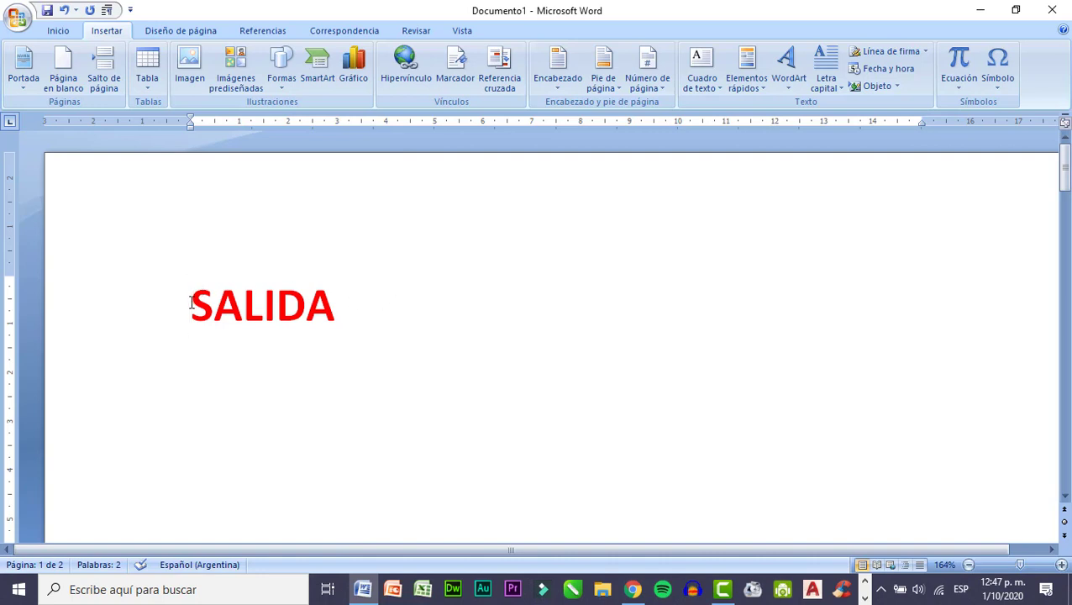
left_click_drag(194, 307, 330, 306)
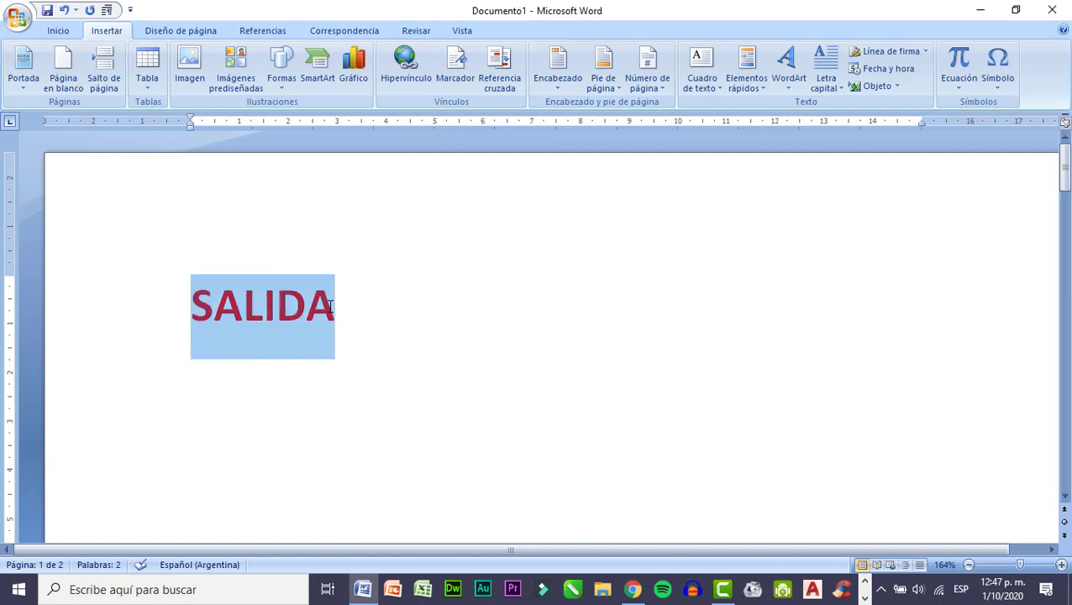
left_click(405, 67)
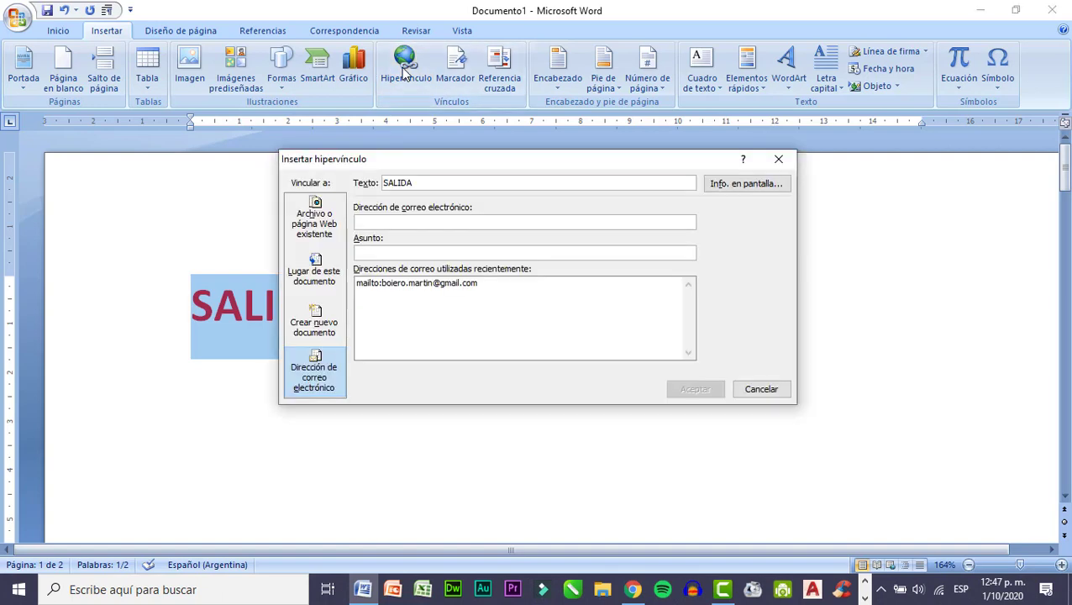
left_click_drag(400, 165, 491, 165)
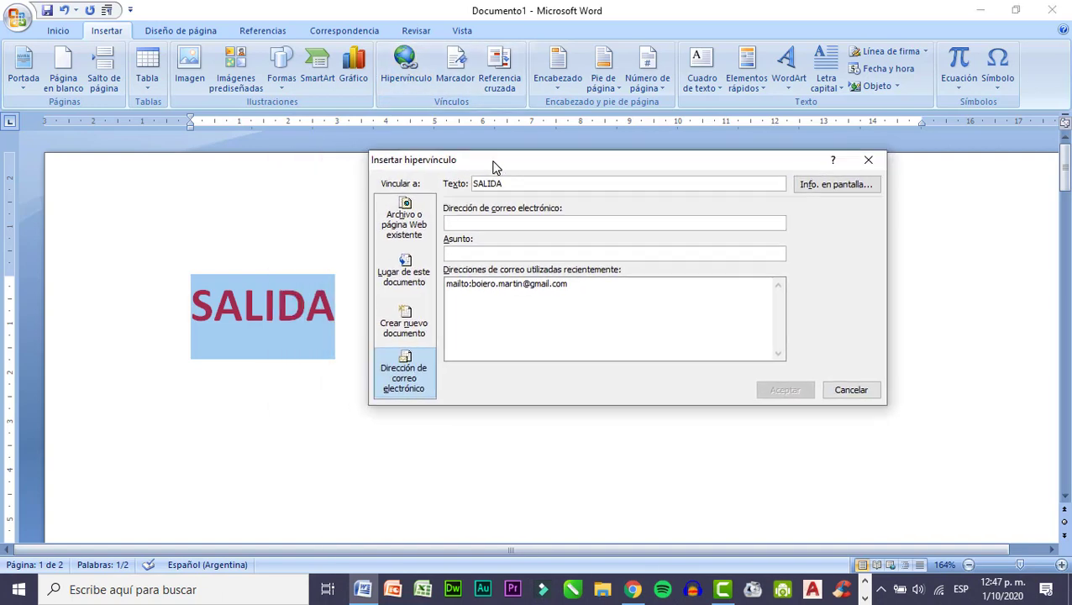
left_click(407, 266)
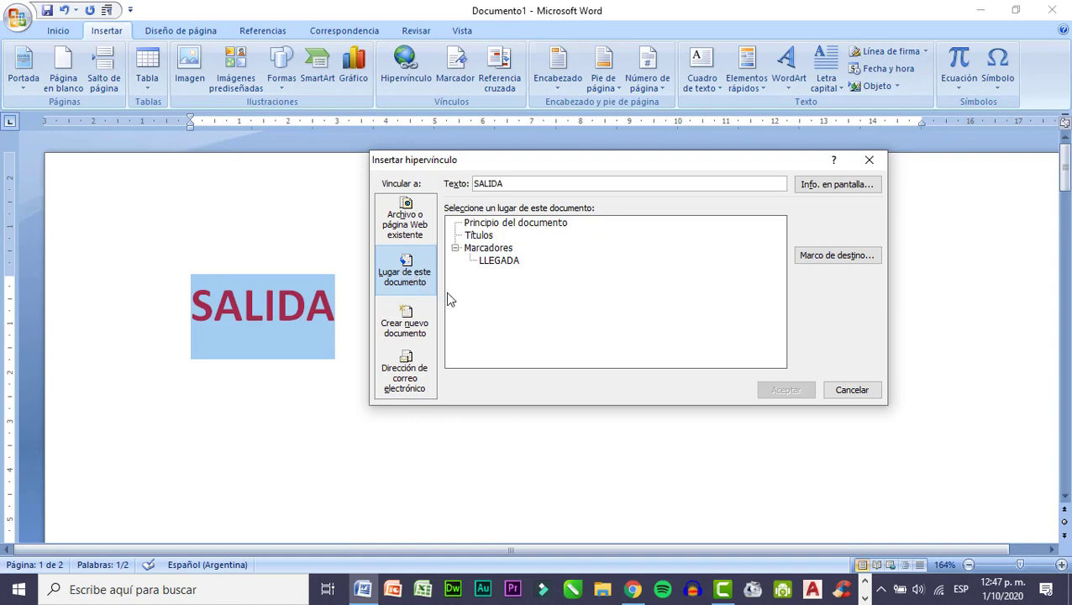
left_click(492, 250)
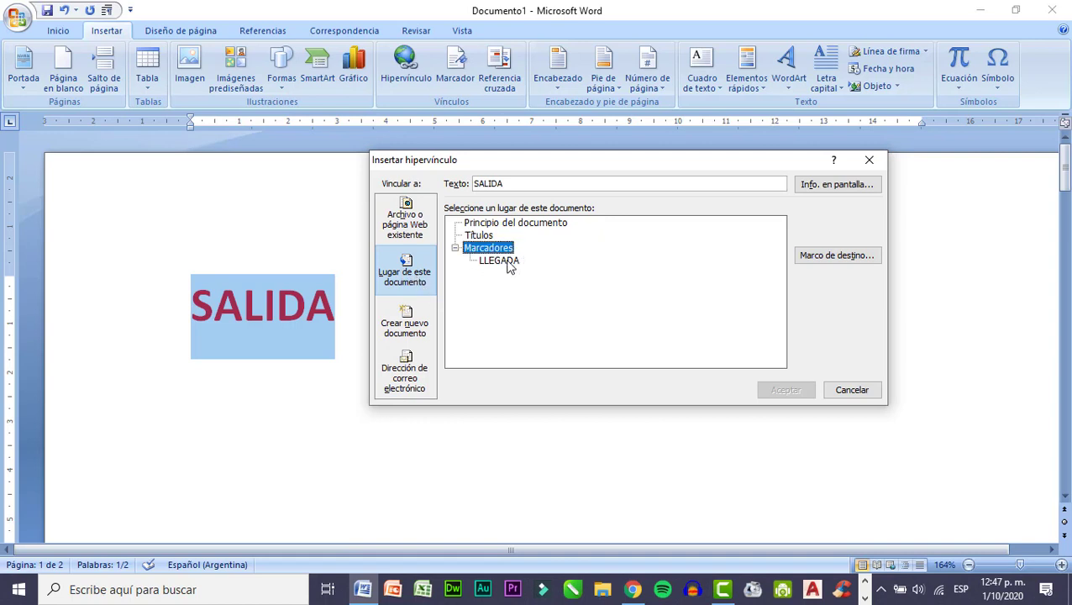
left_click(509, 264)
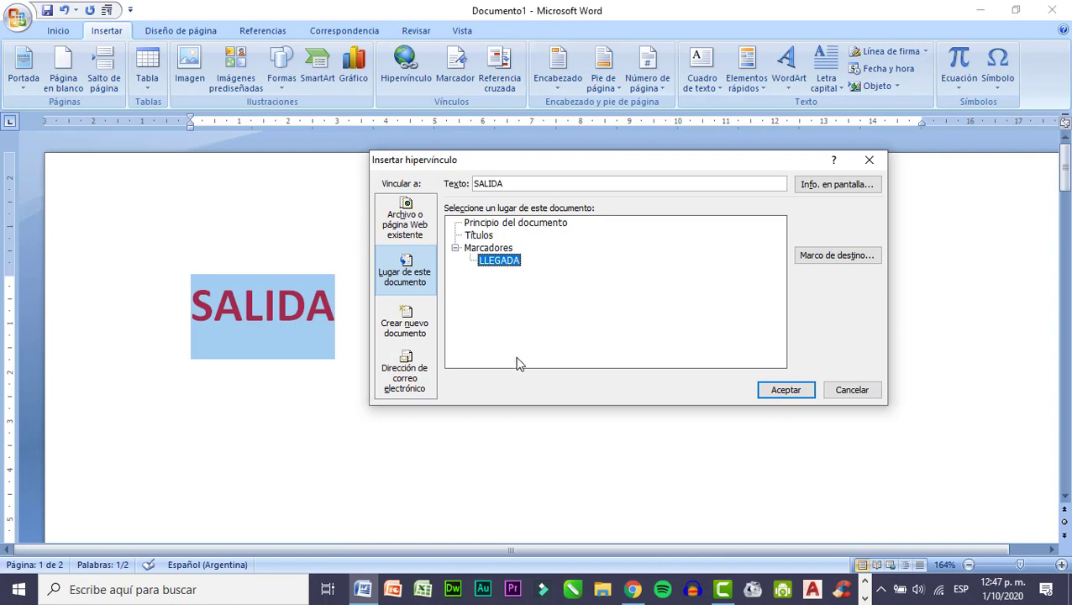
left_click(788, 391)
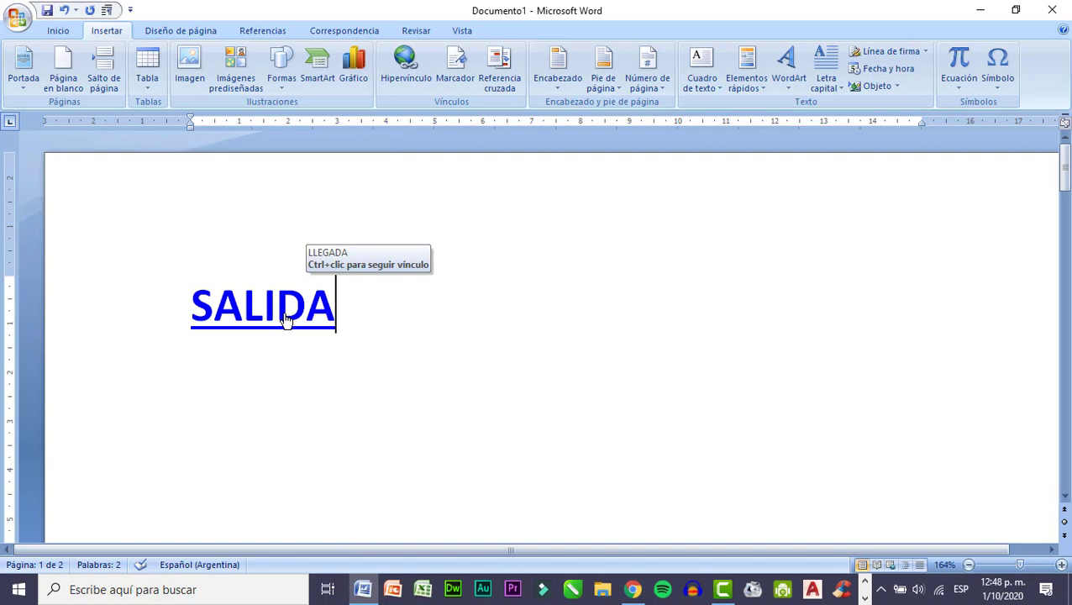
left_click(286, 319, "ctrl")
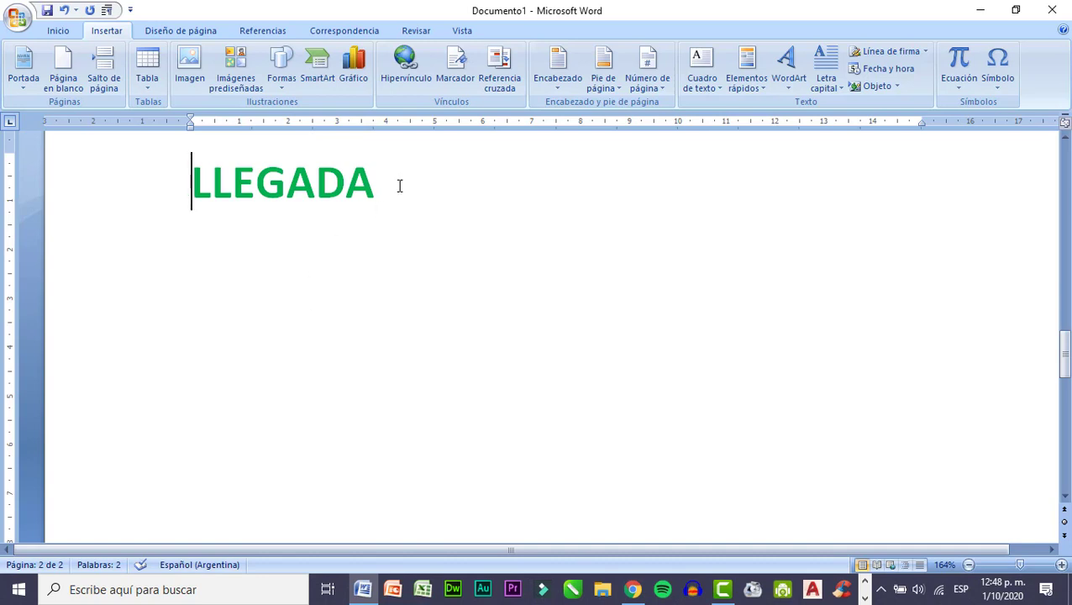
Delete LLEGADA, the linked word SALIDA and the page break to empty the document.
left_click_drag(386, 185, 169, 182)
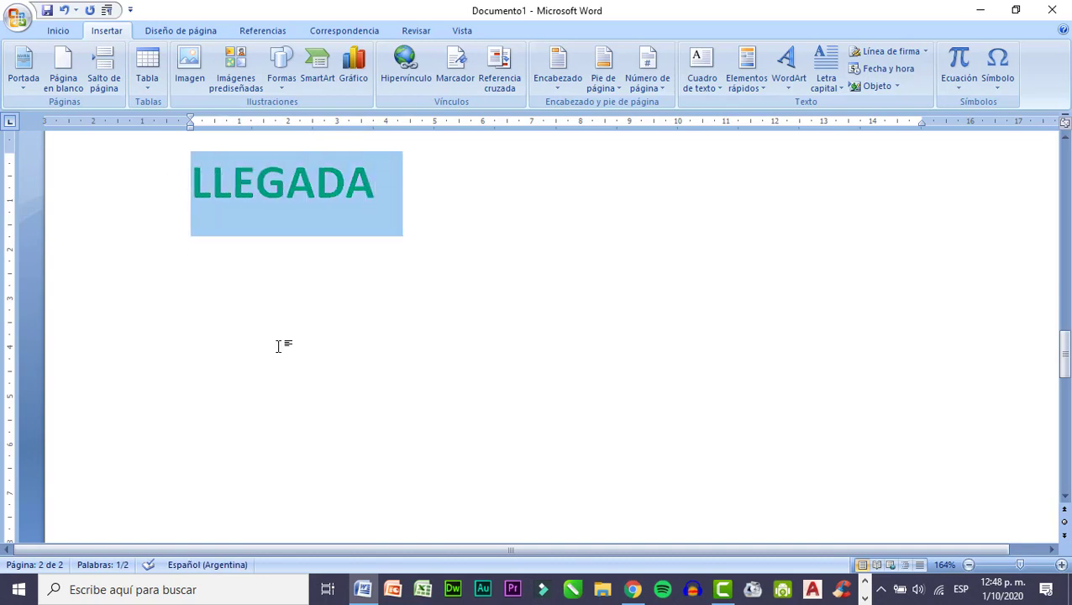
key("Delete")
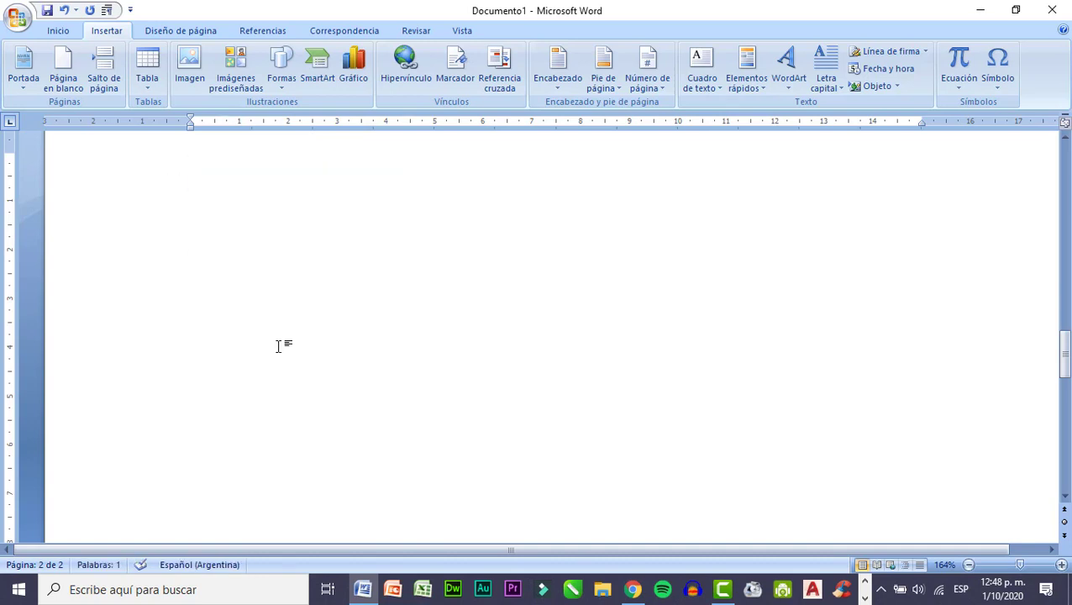
left_click_drag(1064, 346, 1048, 160)
left_click(156, 308)
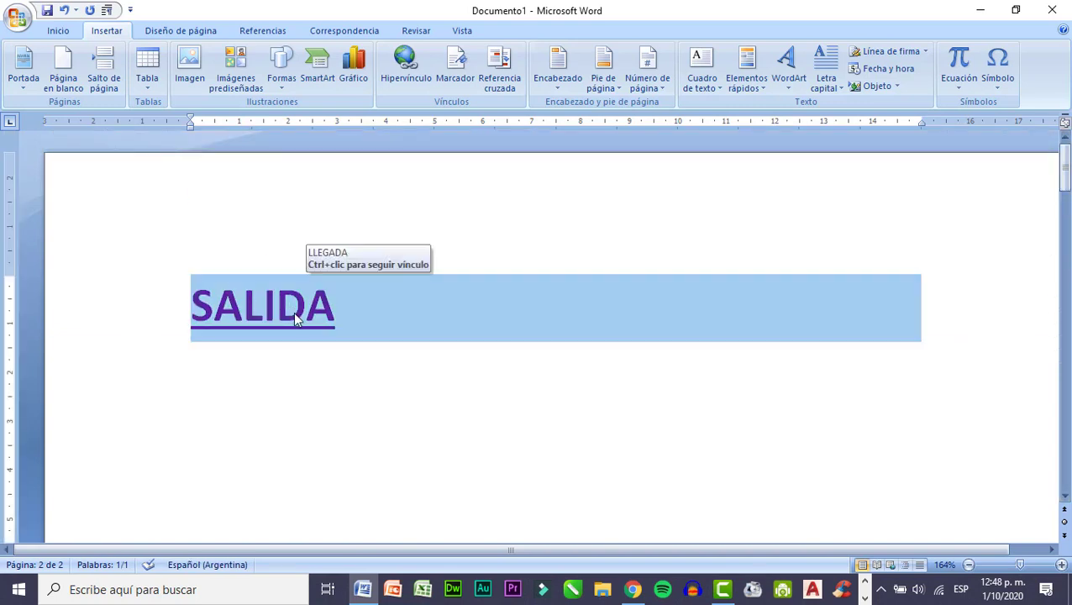
key("Delete")
key("BackSpace")
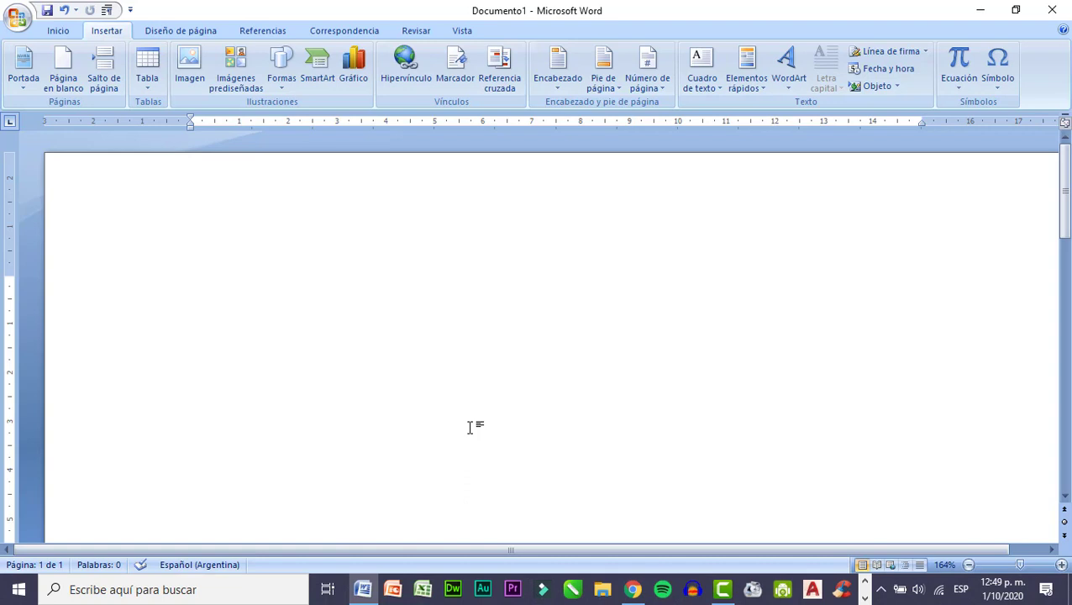
Write the greeting "Hola" on the first line, correcting its capitalization, and start a new paragraph.
type("hOLA")
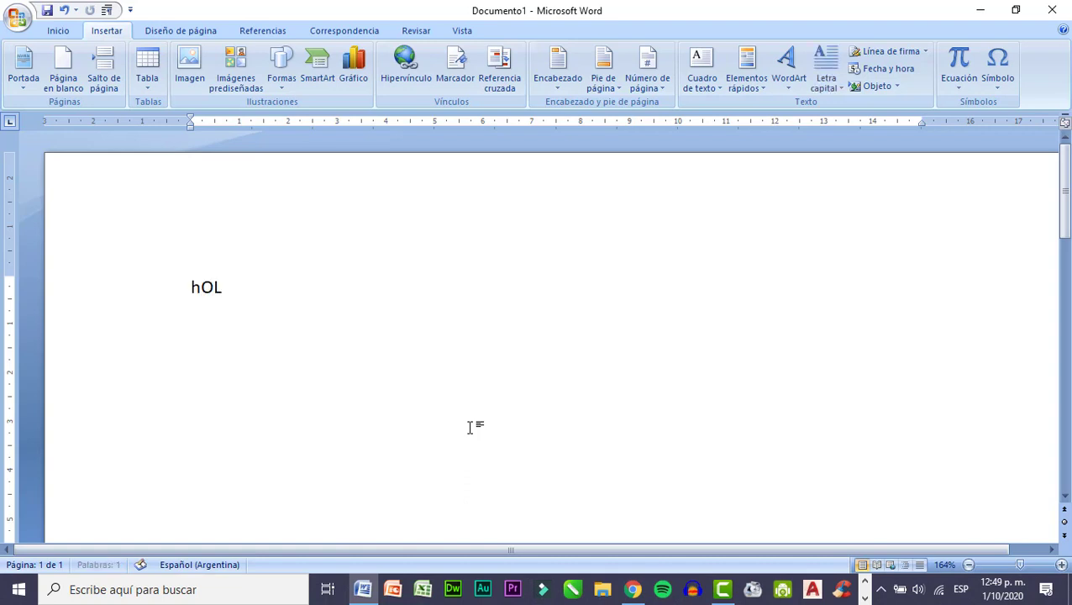
key("BackSpace")
key("BackSpace")
key("BackSpace")
key("BackSpace")
type("Hola")
key("Return")
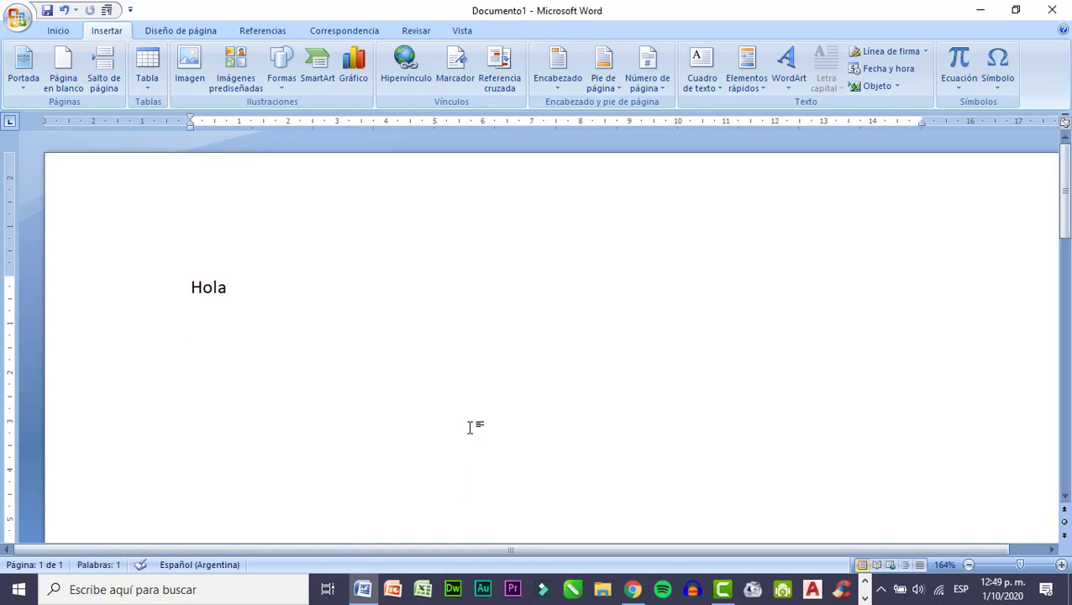
Write the sentence "Te invito a la presentación de mi libro." below the greeting.
type("Te in")
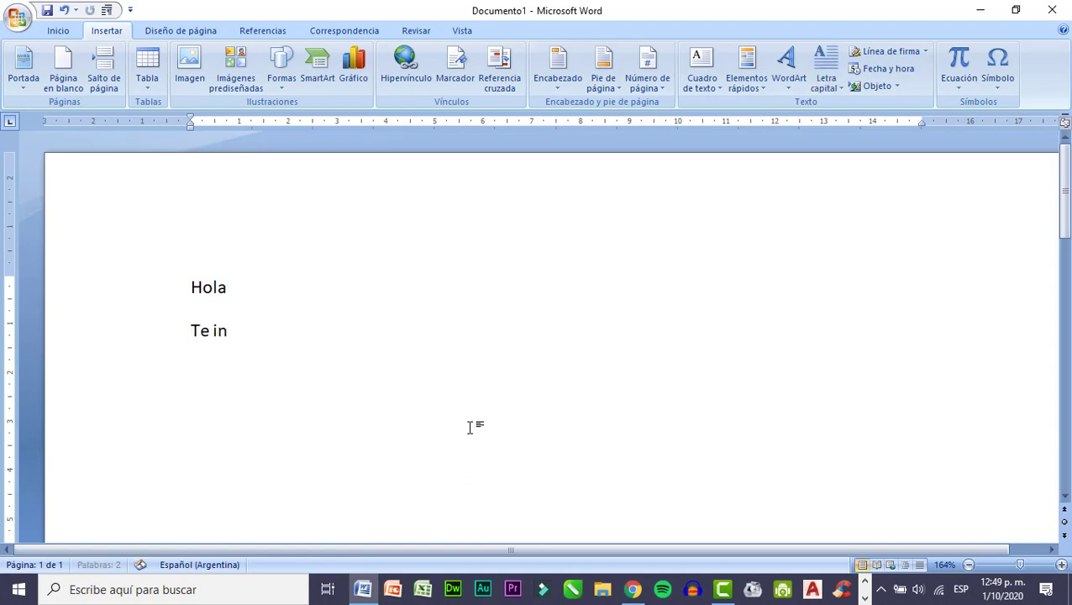
type("vito a la p")
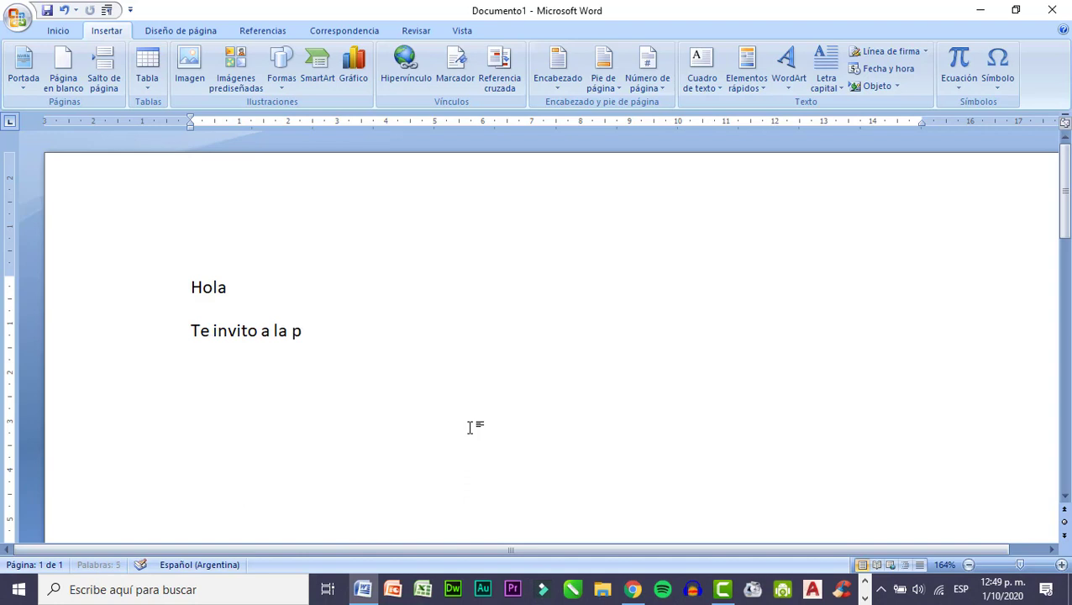
type("resentaci")
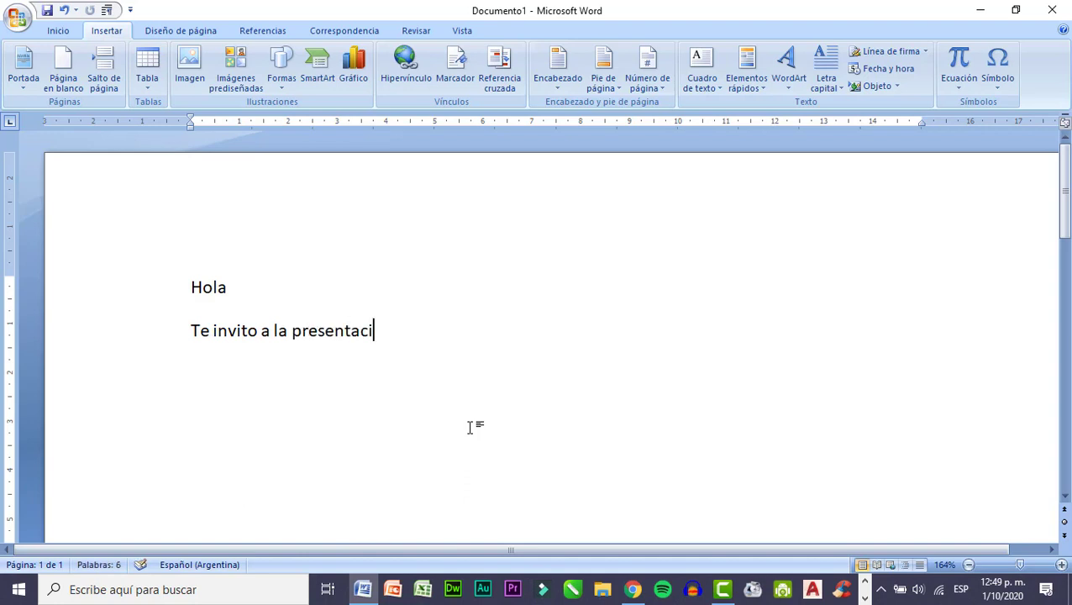
type("ón de mi libro")
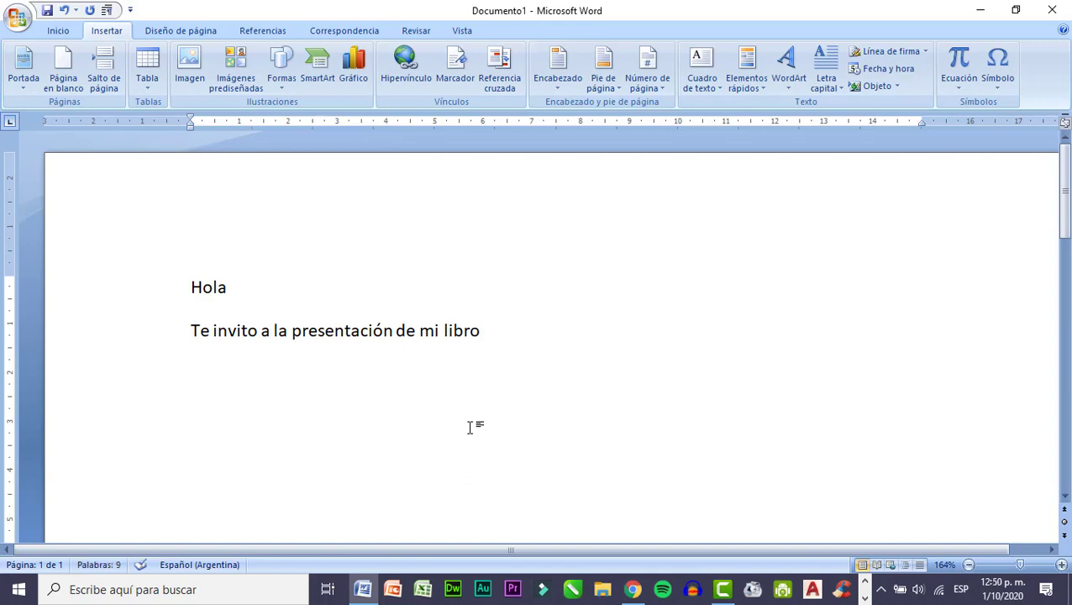
type(". Será ")
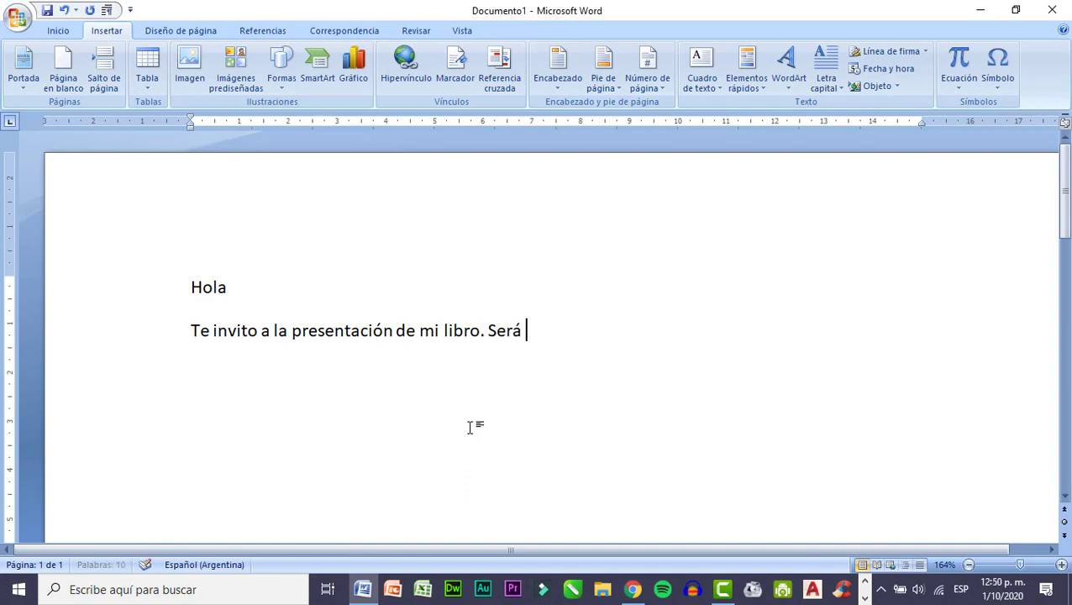
type("en esta direc")
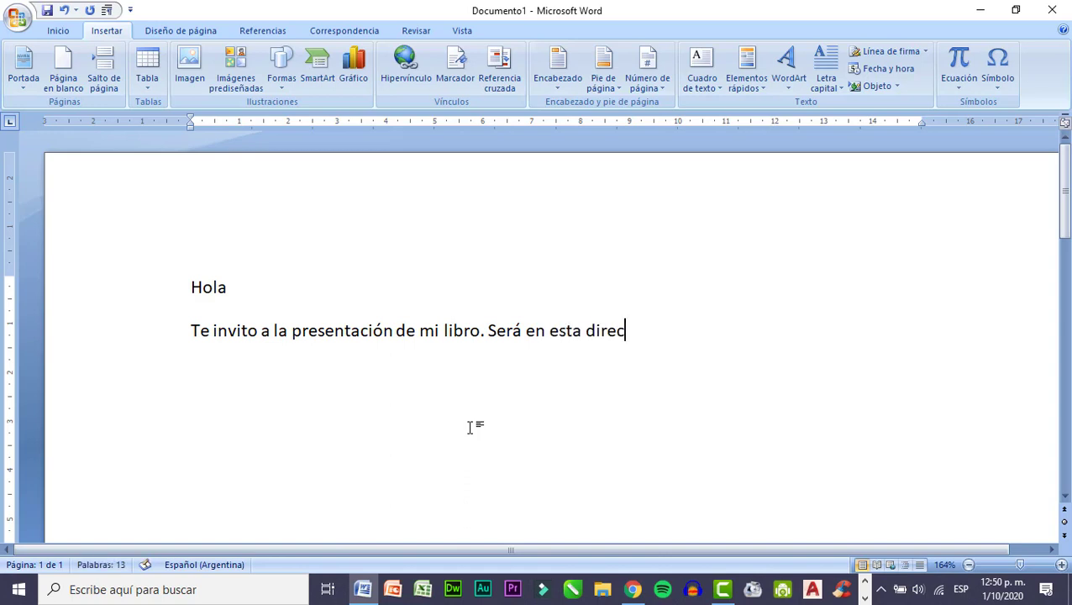
type("ción:")
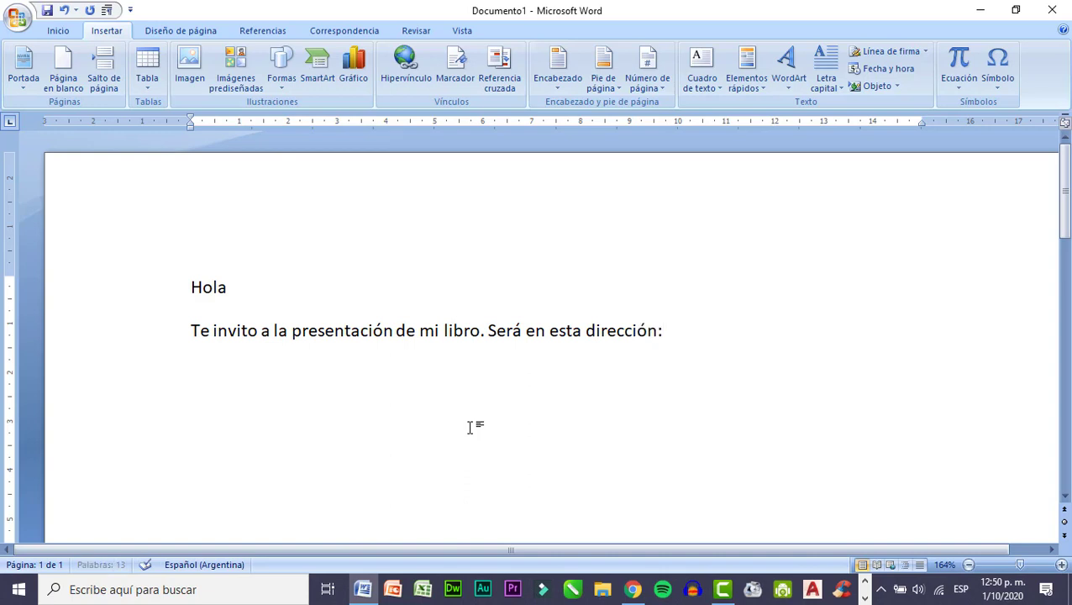
Continue the invitation with "Será en esta dirección:" followed by the event's street address, and end the paragraph.
key("BackSpace")
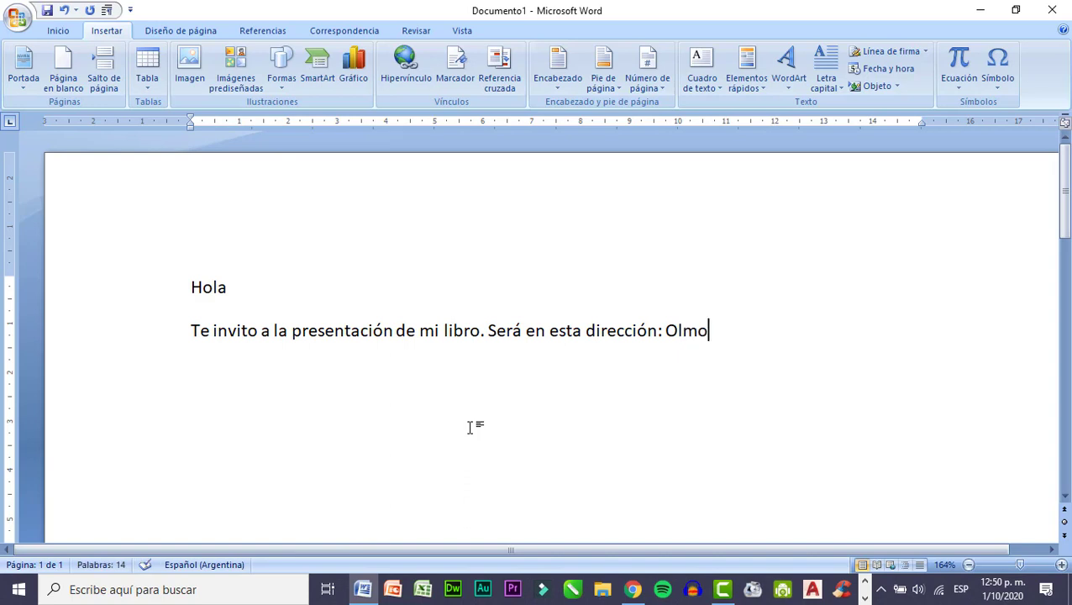
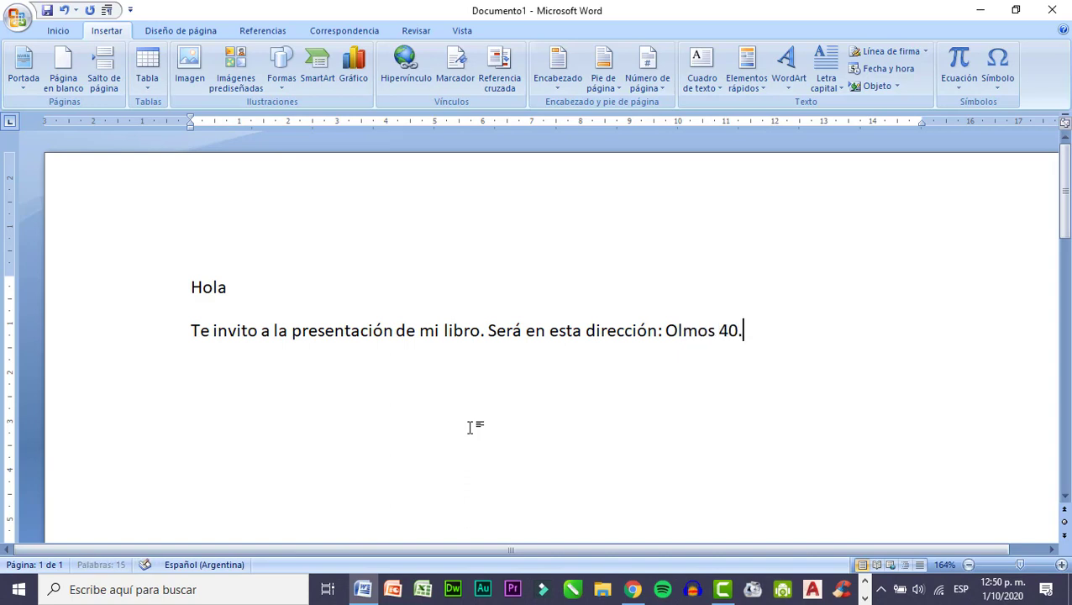
key("Return")
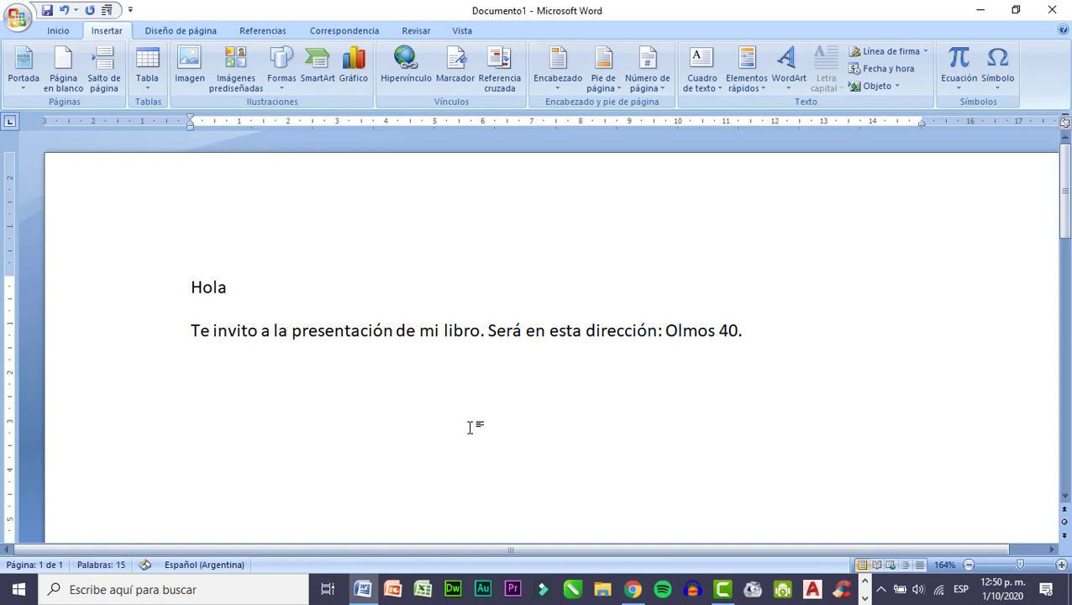
Write the closing line "Te espero" after a blank line and bring up the mail-merge commands.
type("Te espe")
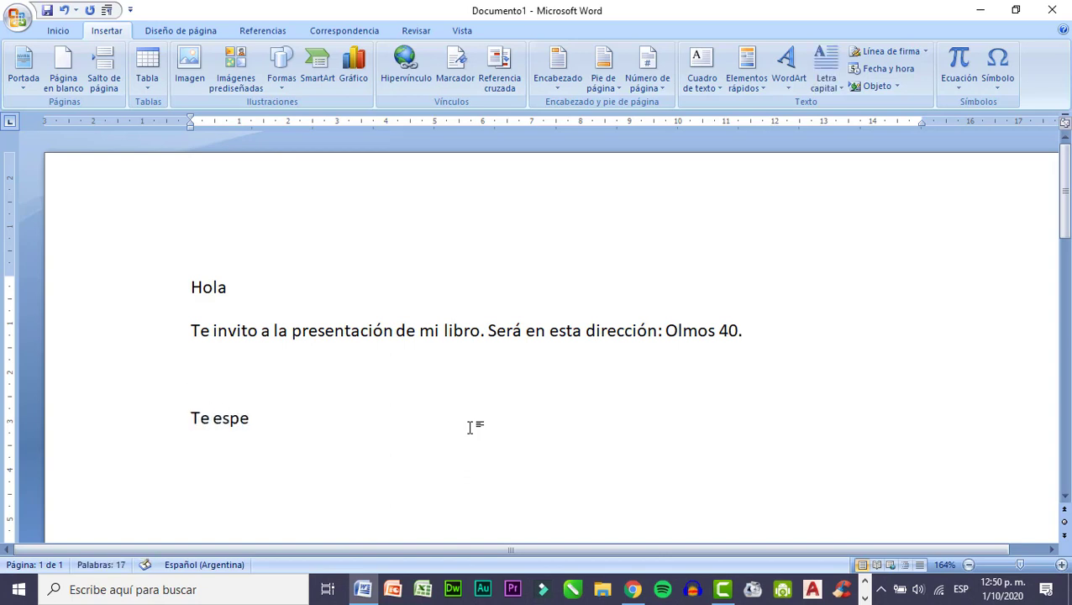
type("ro")
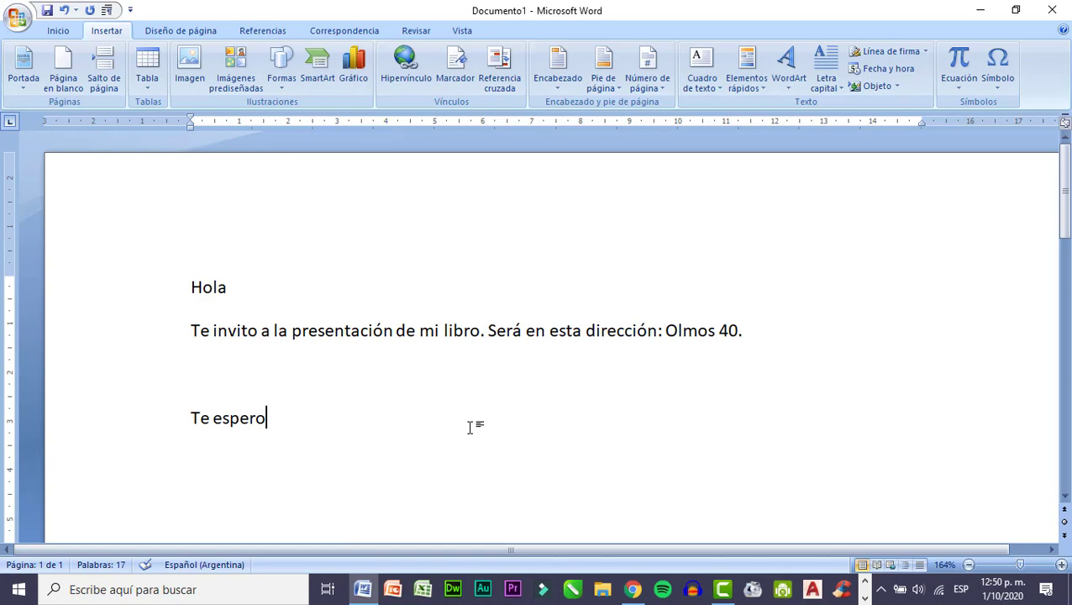
left_click(358, 32)
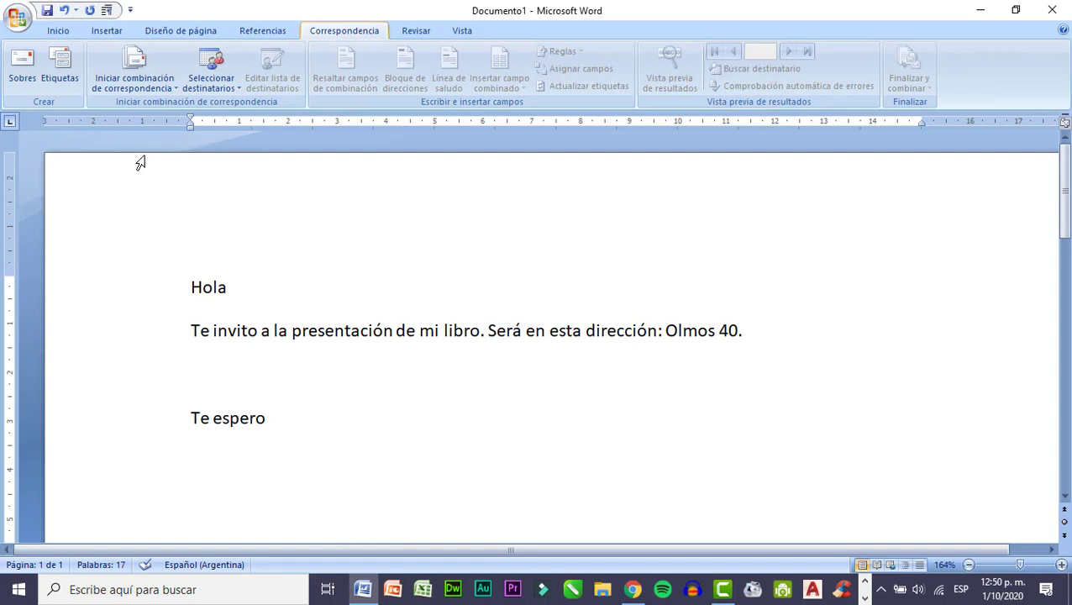
Start the step-by-step mail merge wizard for letters and continue to the choice of starting document.
left_click(139, 81)
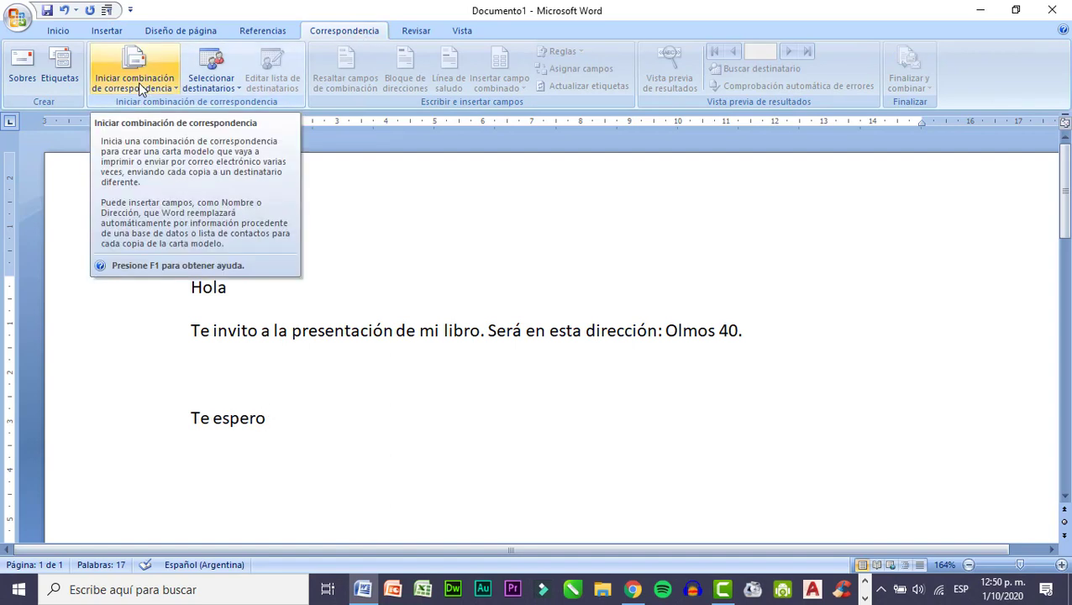
left_click(135, 85)
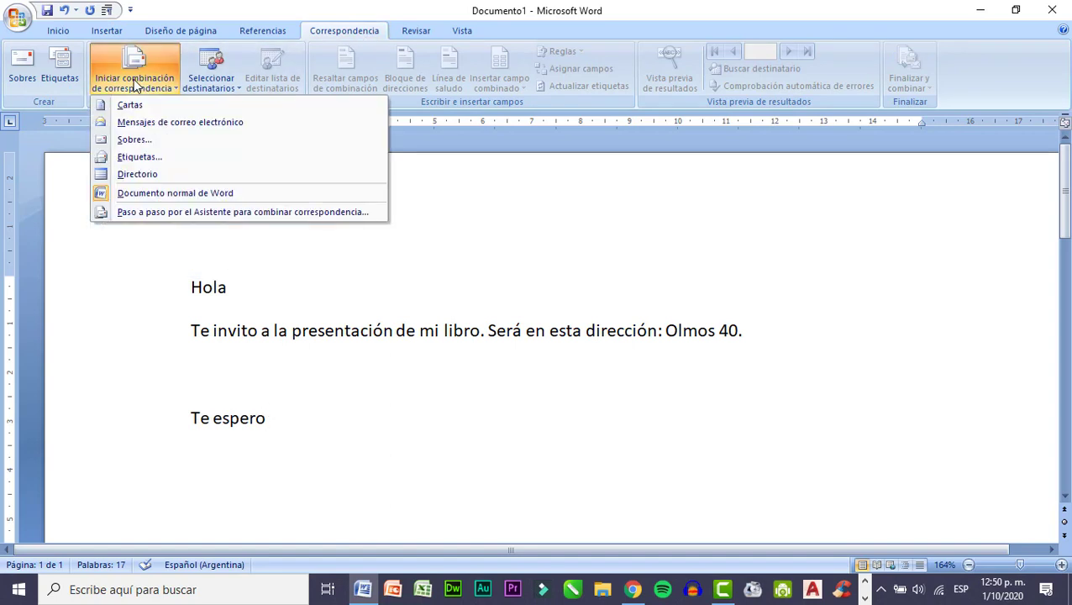
left_click(136, 216)
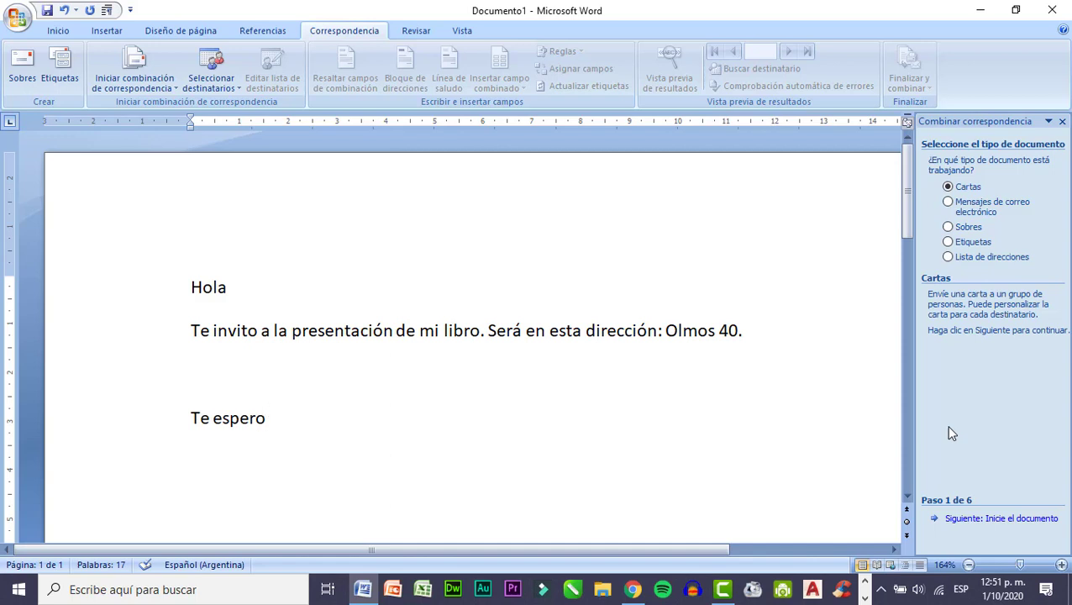
left_click(286, 317)
left_click(963, 519)
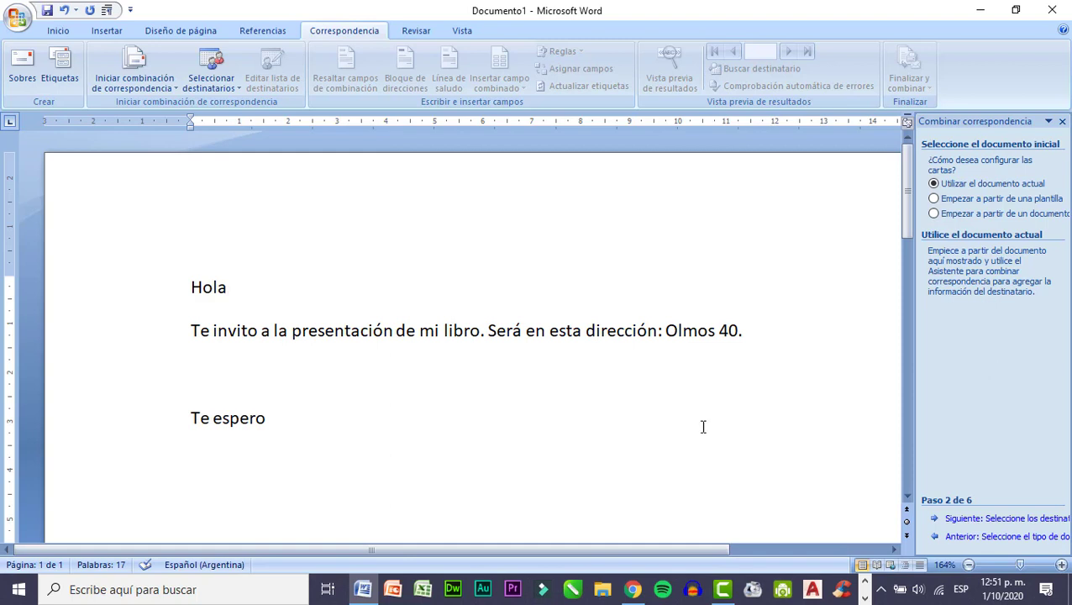
Try the options of starting the letters from an existing document and from a template.
left_click(278, 339)
left_click(479, 332)
left_click(942, 220)
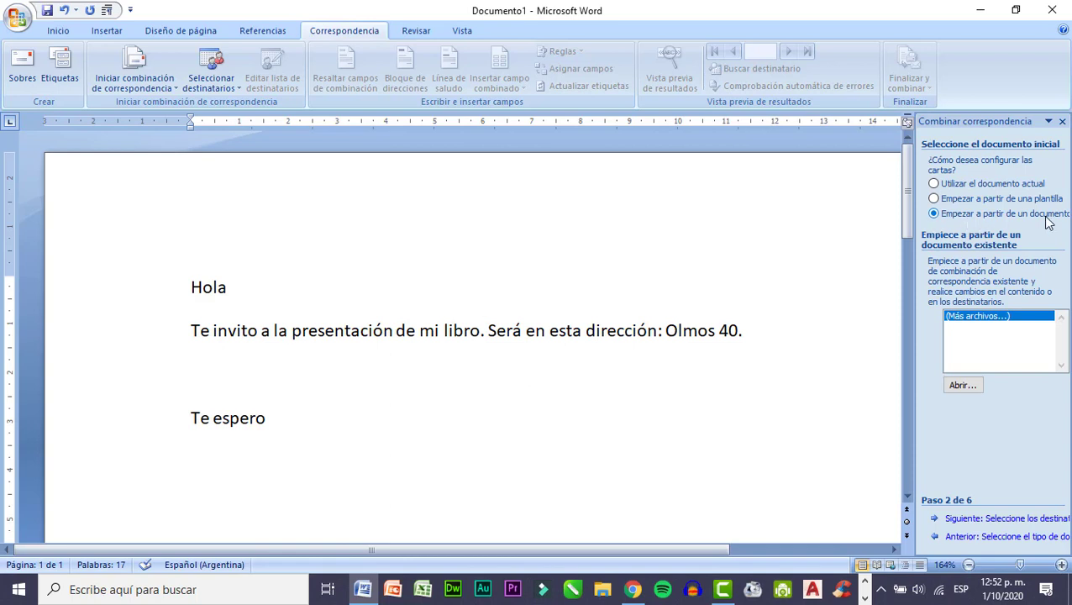
left_click(1006, 200)
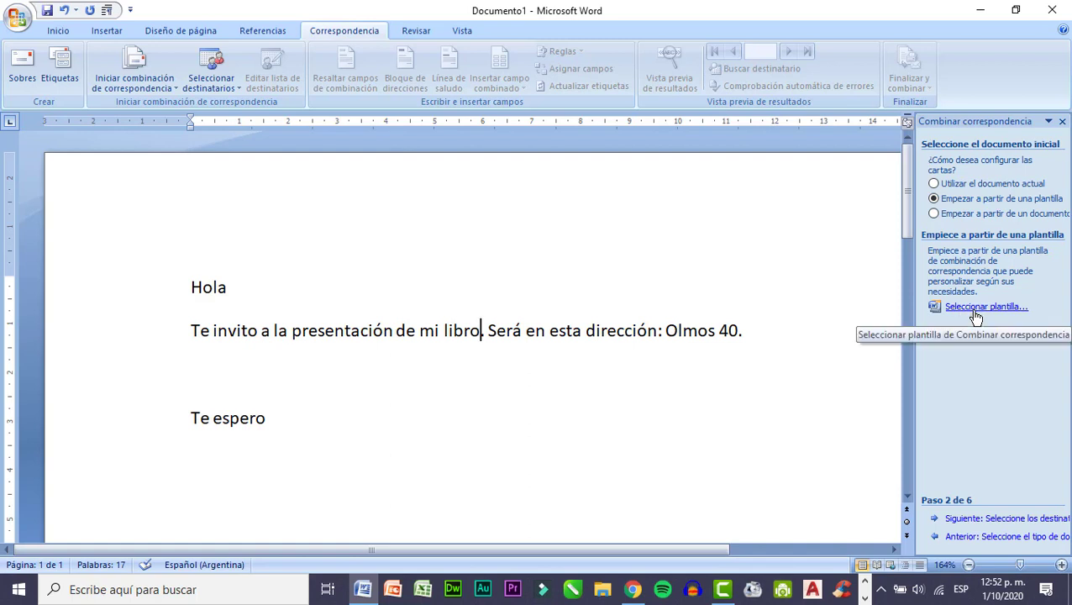
left_click(958, 213)
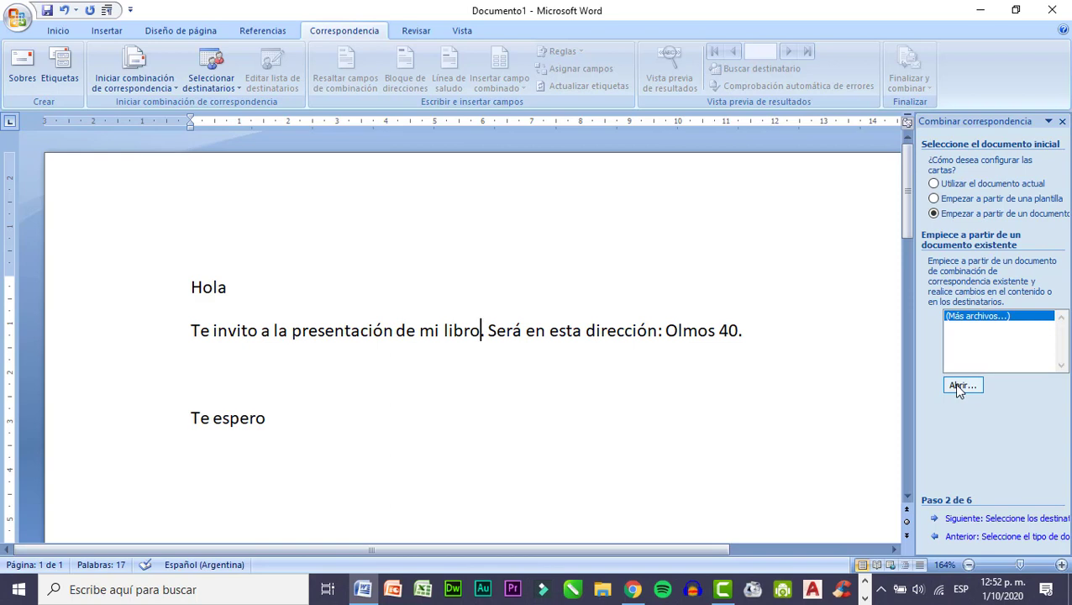
Use the current document for the letters and begin creating a new recipient list.
left_click(937, 184)
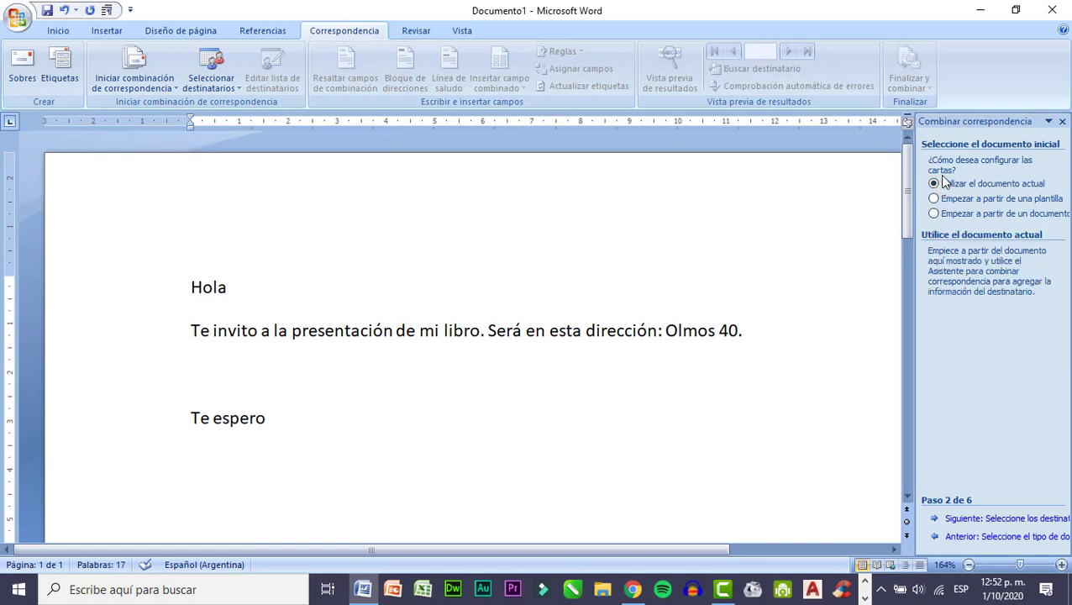
left_click(1030, 519)
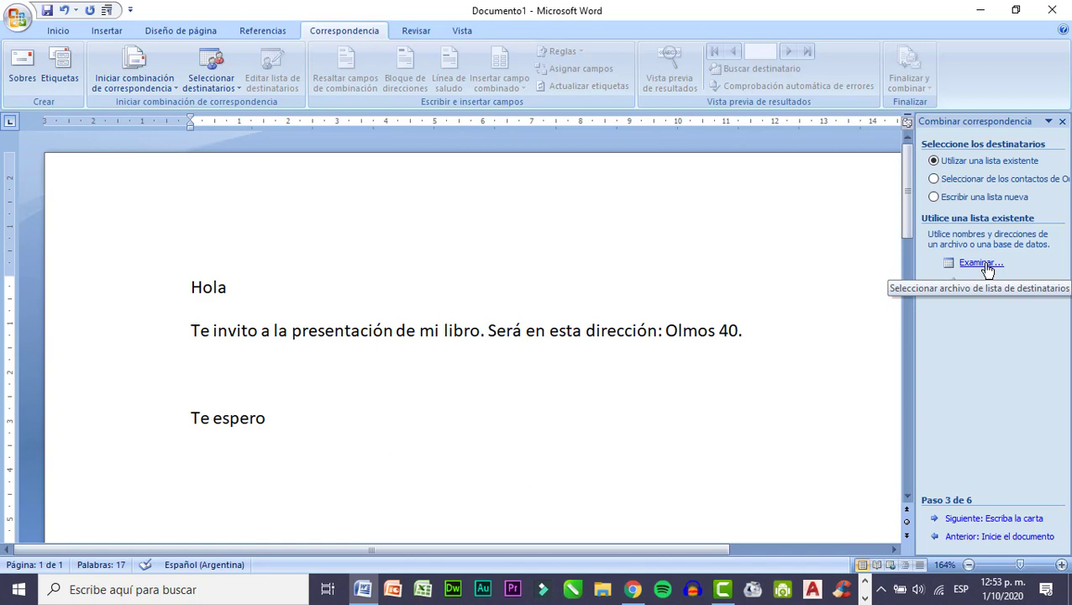
left_click(934, 198)
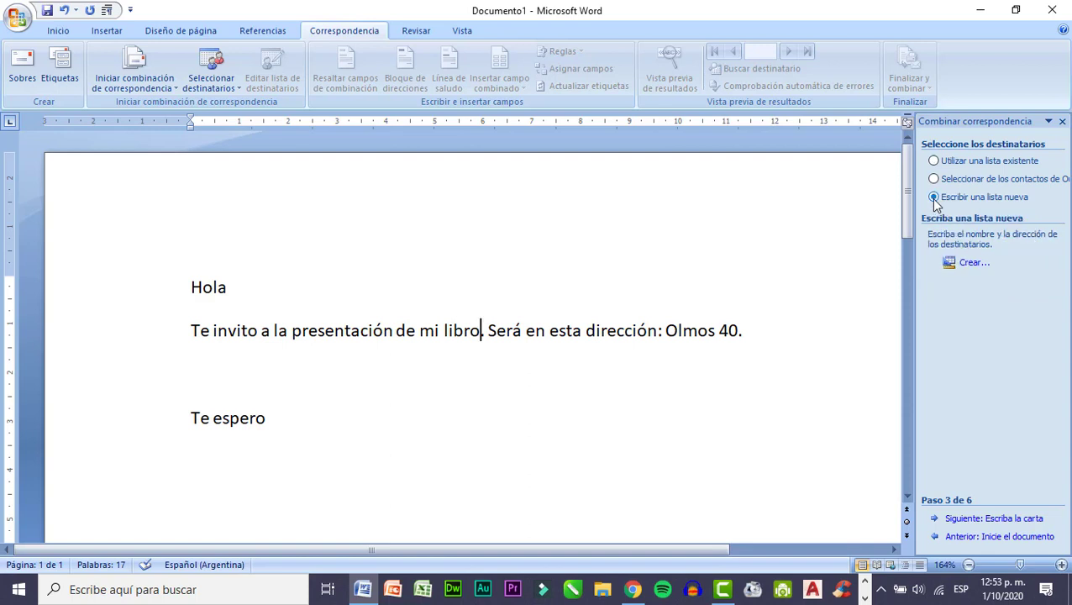
left_click(971, 263)
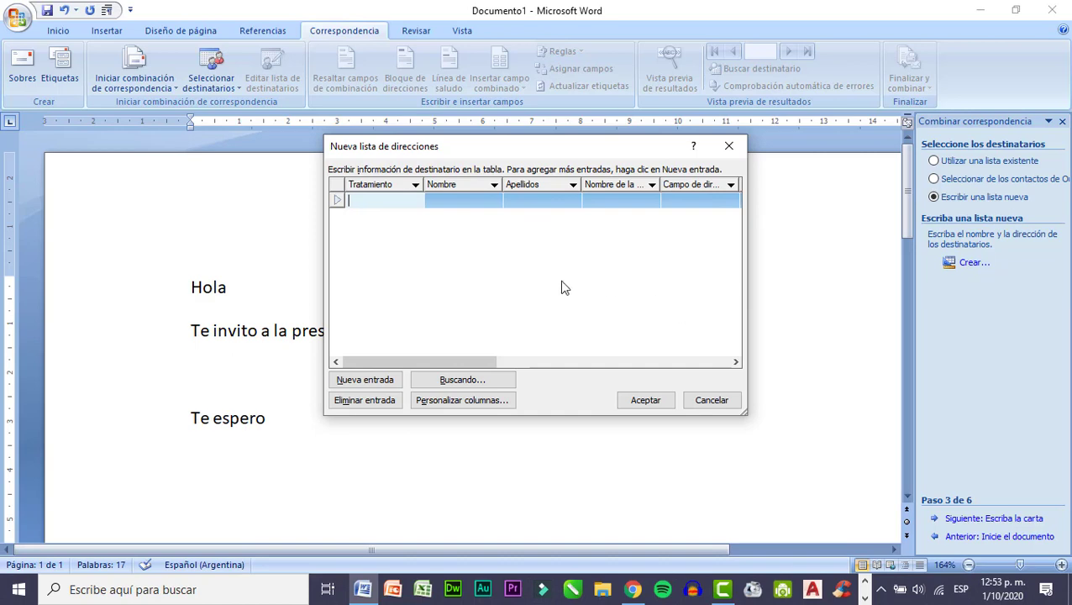
left_click_drag(473, 148, 727, 162)
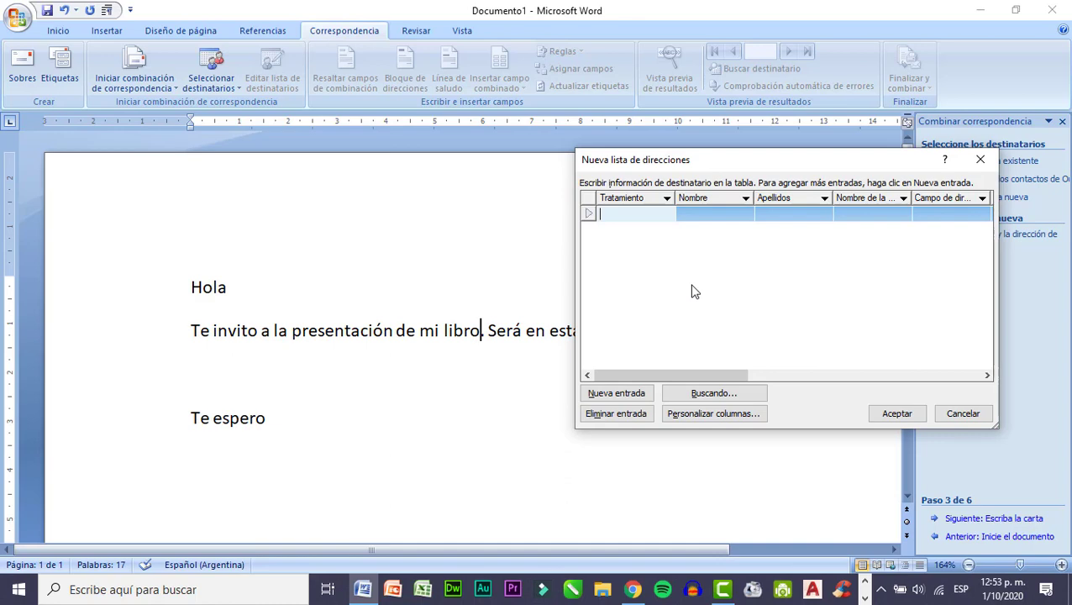
Customize the address list columns by deleting the "Tratamiento" and "Nombre de la organización" fields.
left_click(729, 414)
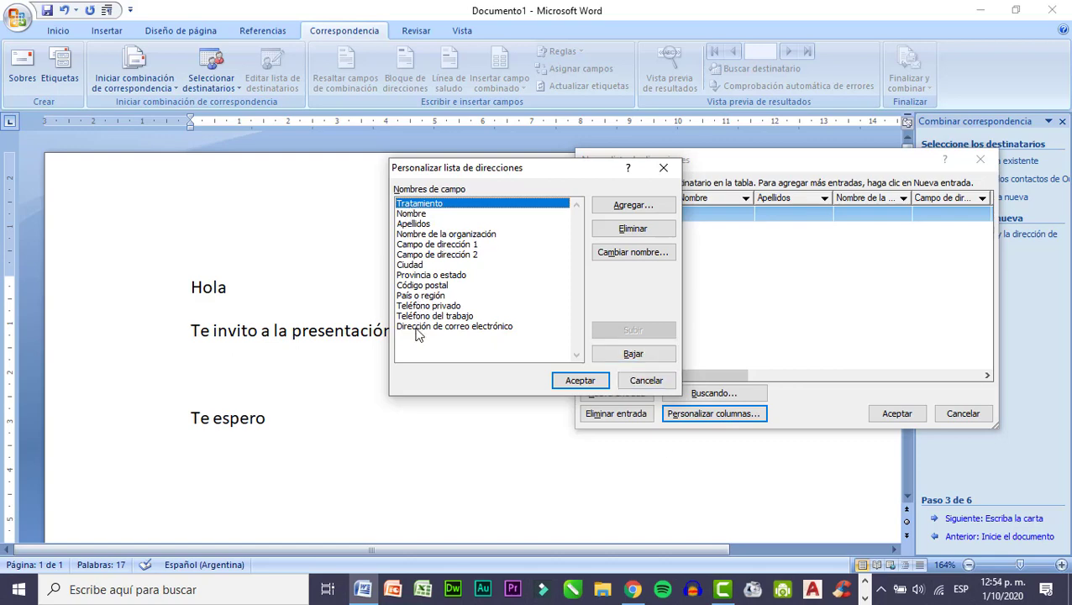
left_click(632, 236)
left_click(513, 338)
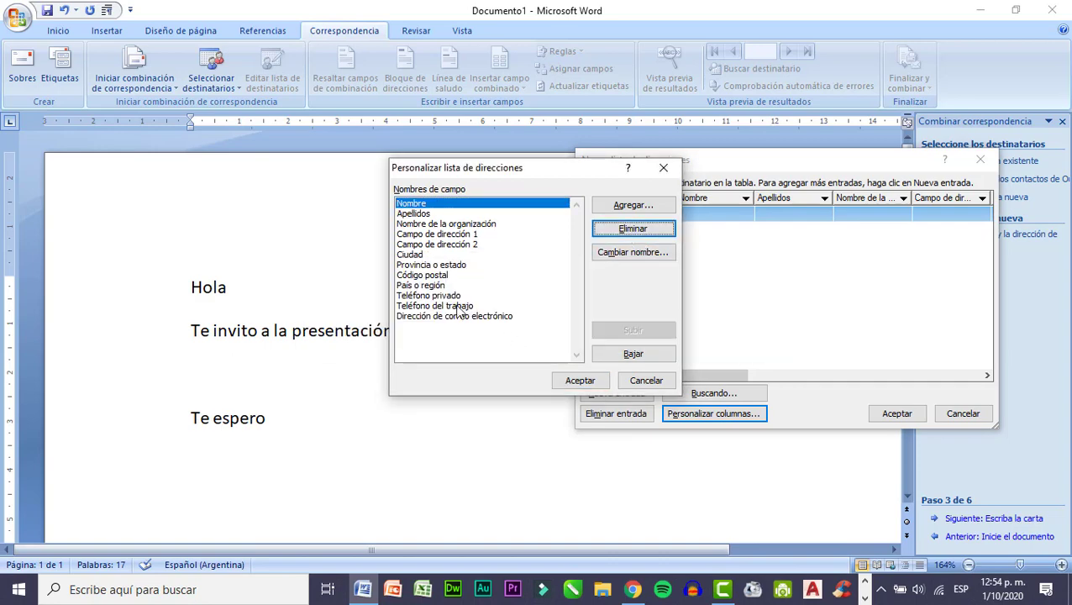
left_click(426, 225)
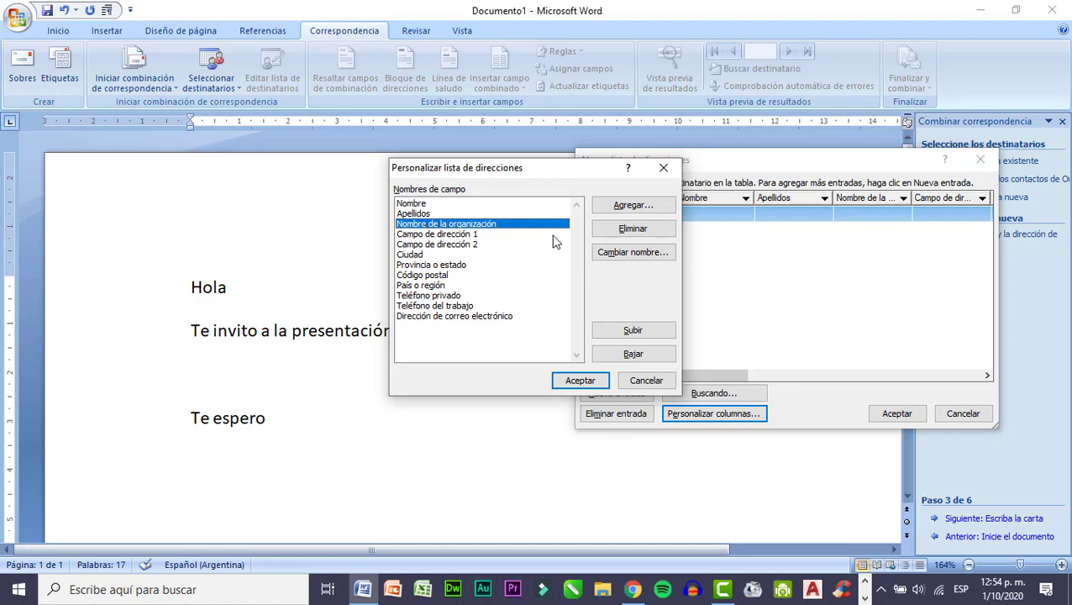
left_click(622, 229)
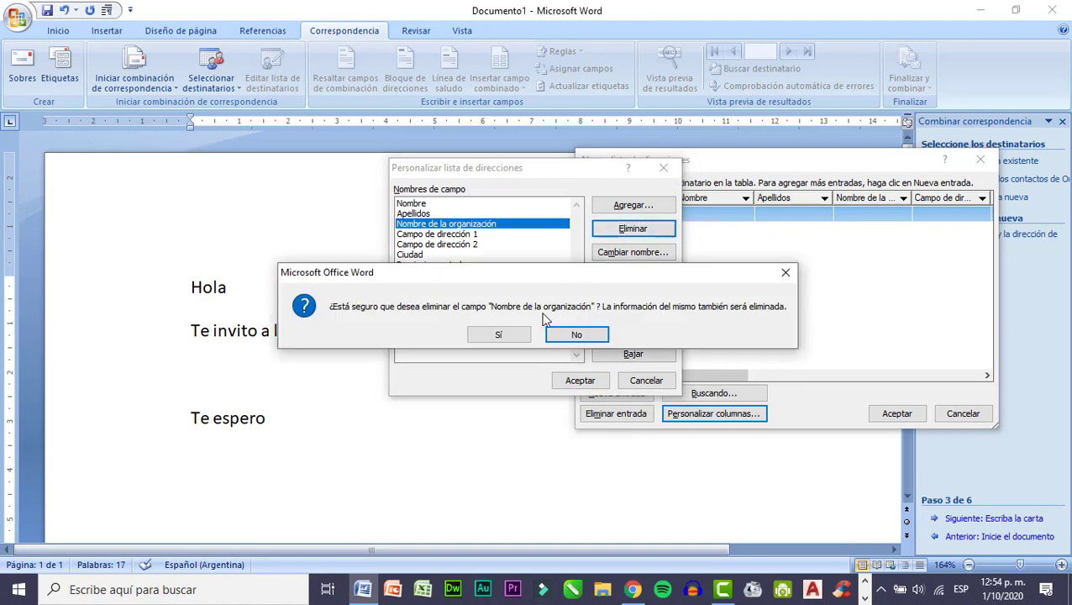
left_click(500, 335)
Delete the "Campo de dirección 1" and "Campo de dirección 2" fields from the address list.
left_click(447, 224)
left_click(611, 230)
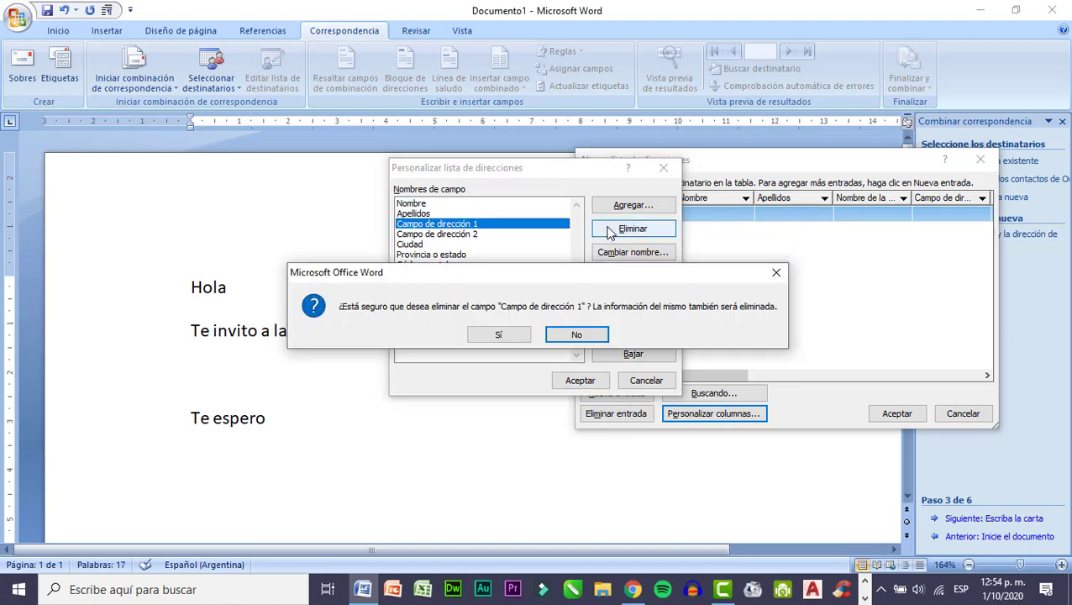
left_click(499, 334)
left_click(537, 227)
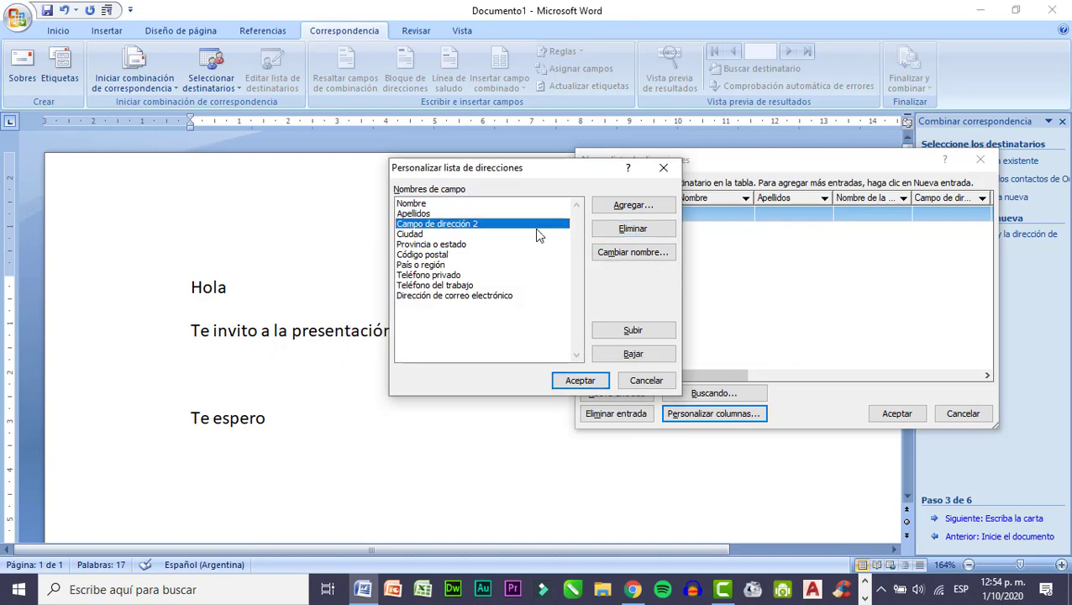
left_click(600, 231)
left_click(505, 335)
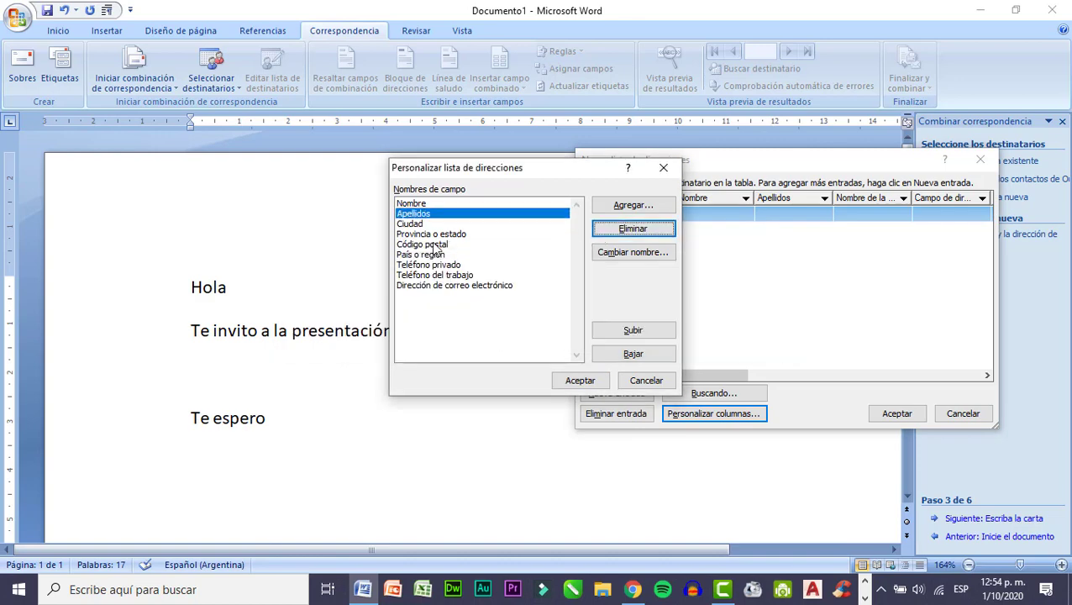
Delete the "Ciudad" and "Provincia o estado" fields from the address list.
left_click(418, 226)
left_click(641, 231)
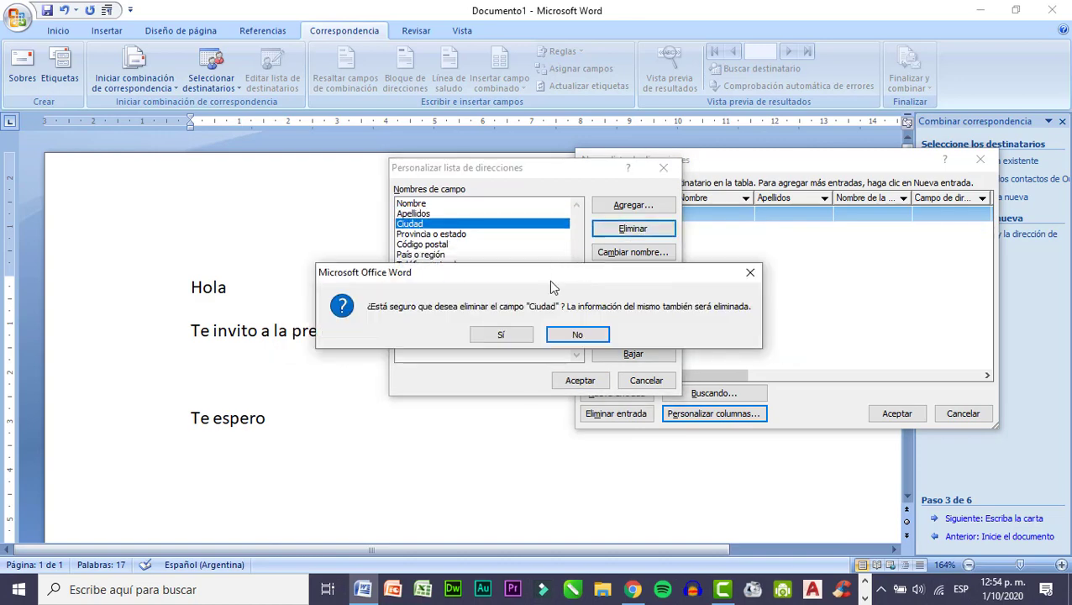
left_click(504, 334)
left_click(449, 224)
left_click(632, 228)
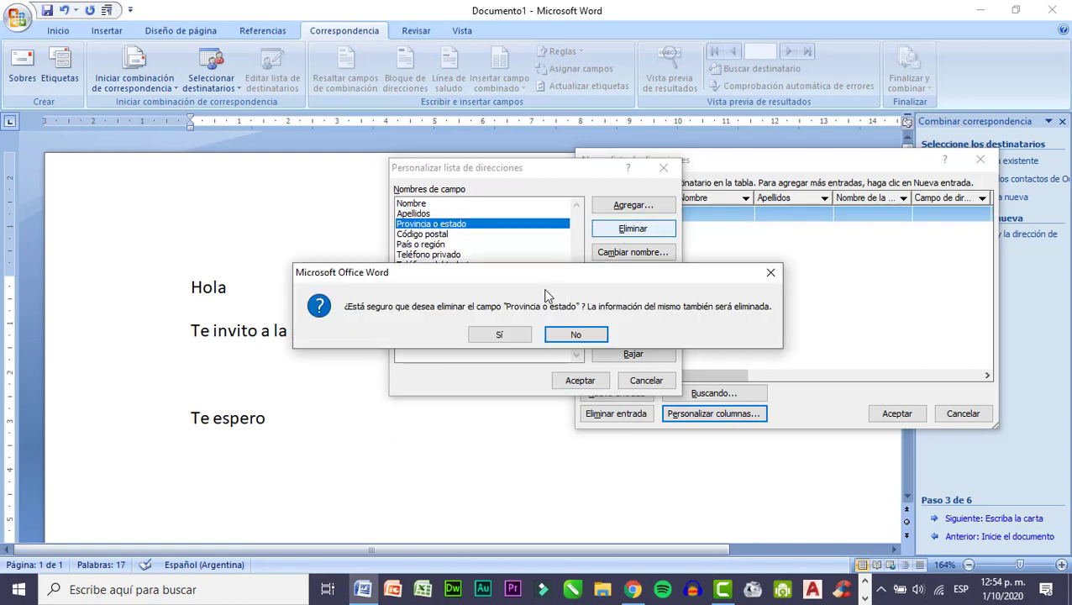
left_click(503, 335)
Delete the "Código postal" and "País o región" fields from the address list.
left_click(448, 223)
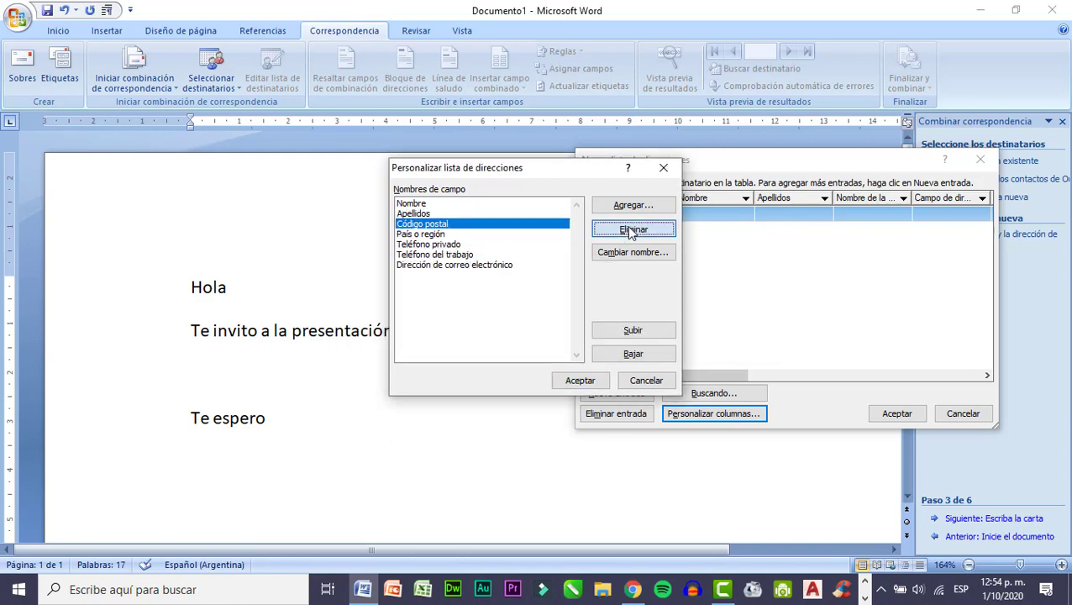
left_click(632, 230)
left_click(508, 334)
left_click(424, 225)
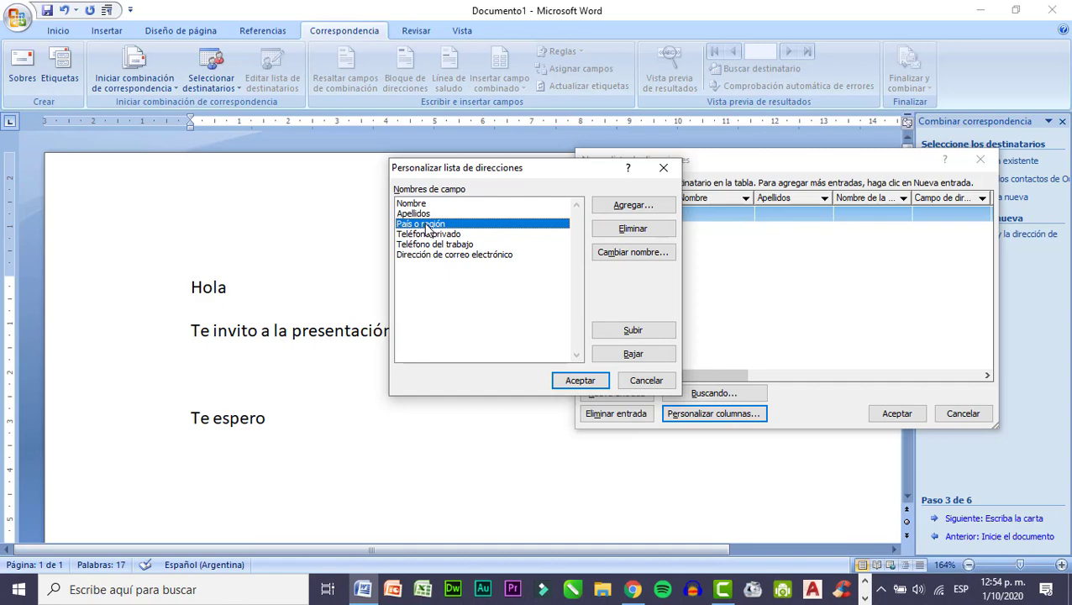
left_click(612, 229)
left_click(505, 335)
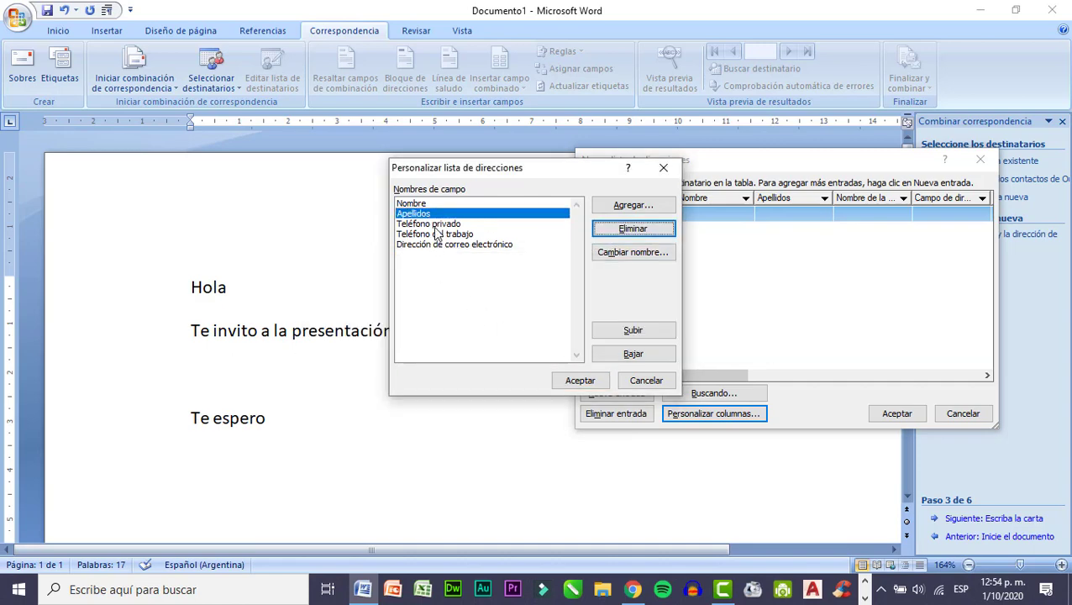
Delete the "Teléfono privado" and "Teléfono del trabajo" fields from the address list.
left_click(434, 225)
left_click(609, 229)
left_click(497, 336)
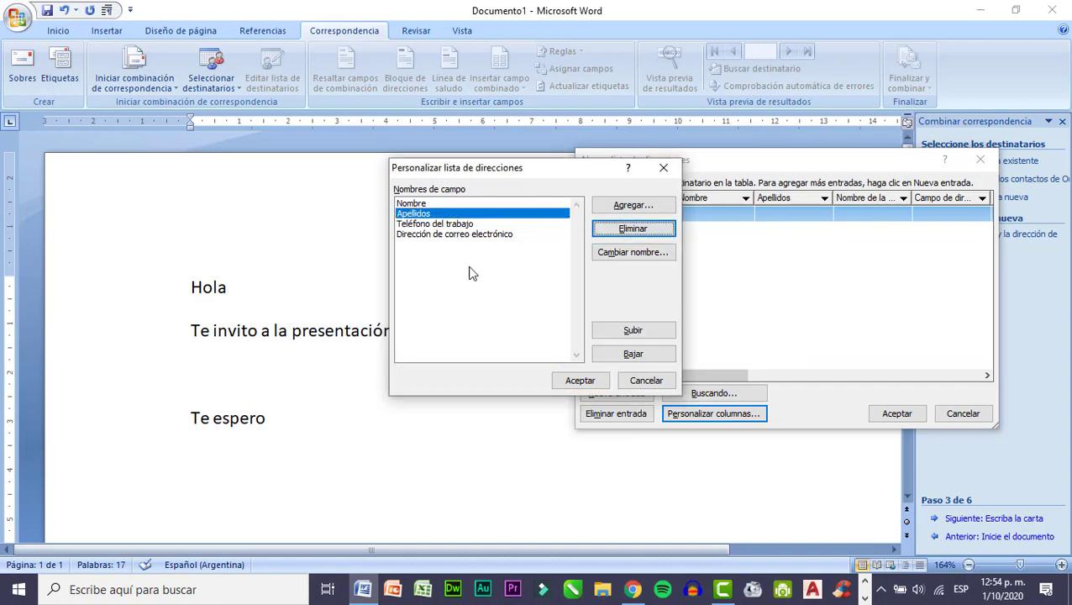
left_click(467, 225)
left_click(597, 230)
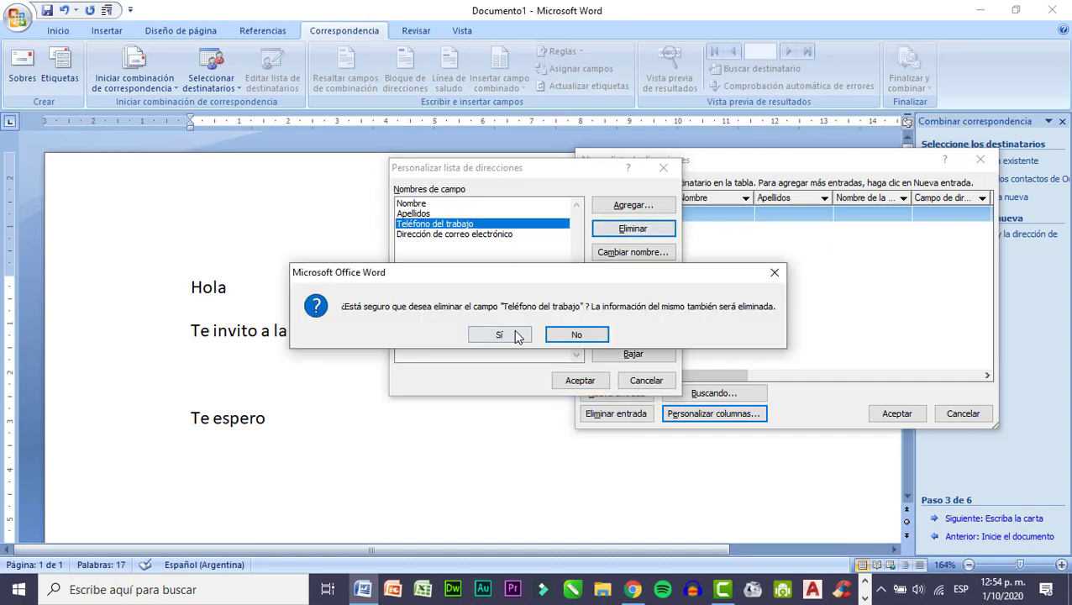
left_click(516, 336)
Delete the "Dirección de correo electrónico" field and apply the column customization.
left_click(488, 224)
left_click(622, 229)
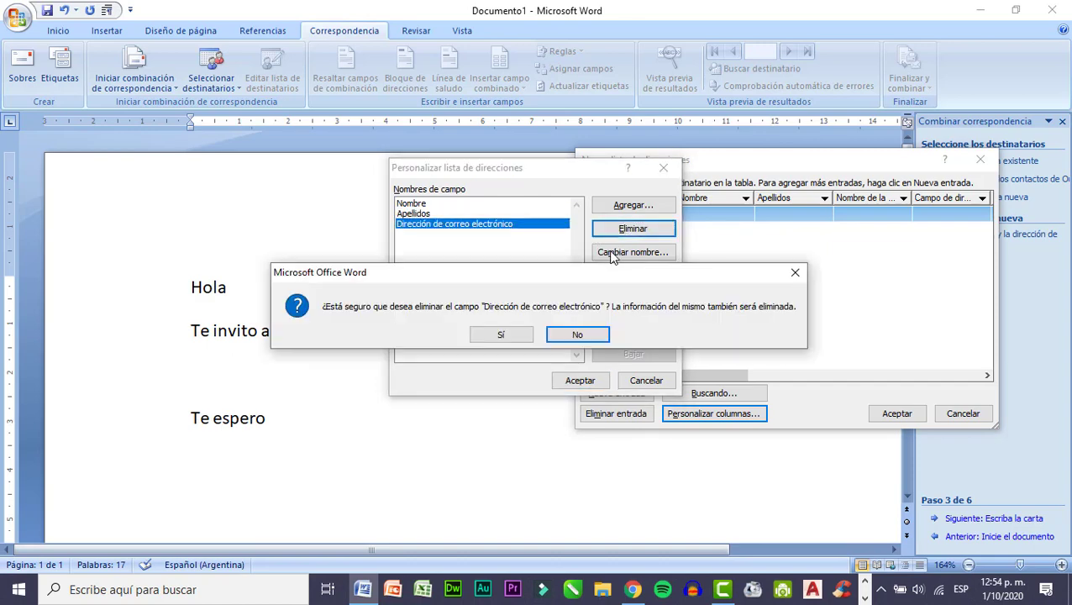
left_click(501, 335)
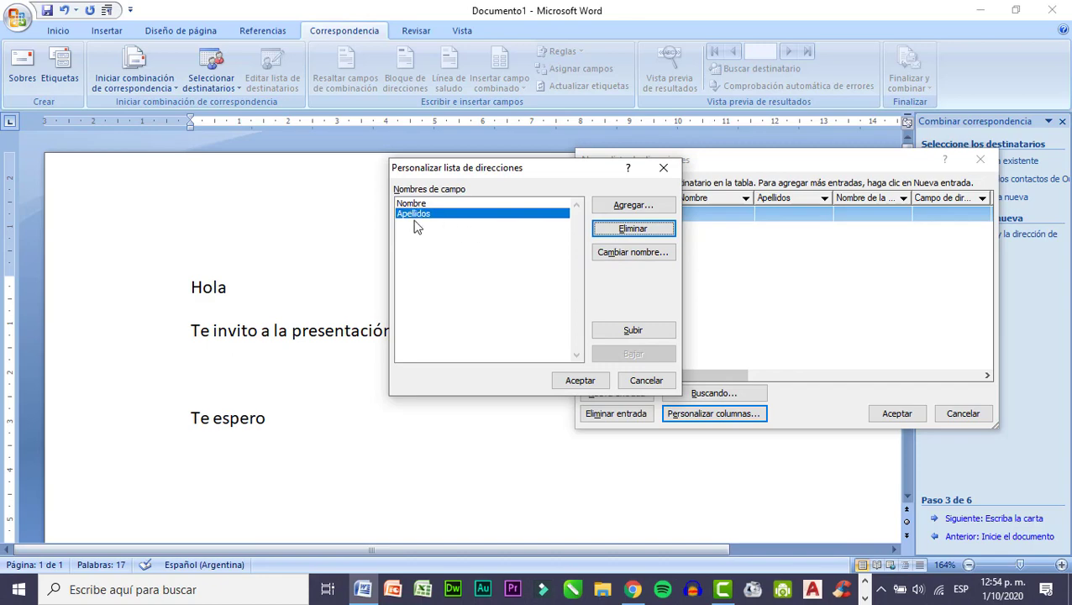
left_click(591, 380)
Enter the first recipient's first name and surname in the new address list.
left_click_drag(734, 161, 624, 158)
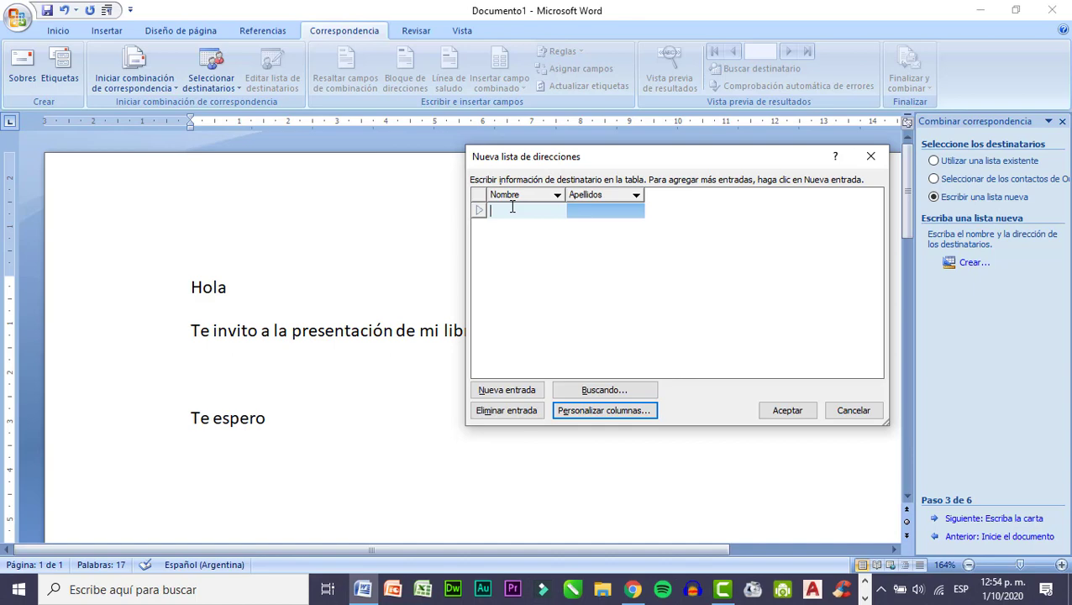
type("uan")
left_click(611, 216)
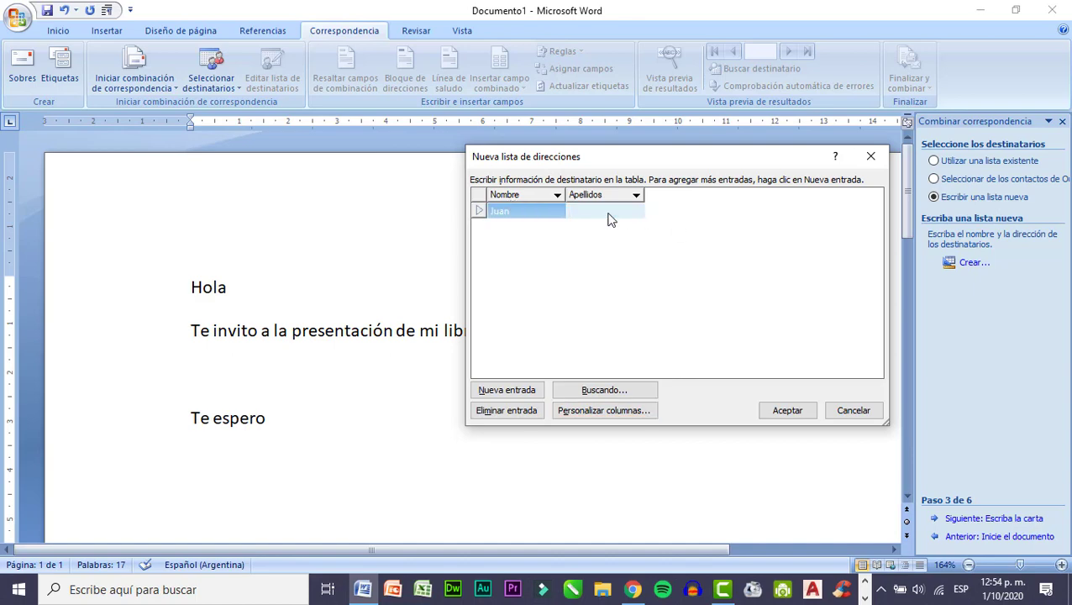
type("Pérez")
Add a second entry to the address list with that recipient's first name and surname.
left_click(503, 392)
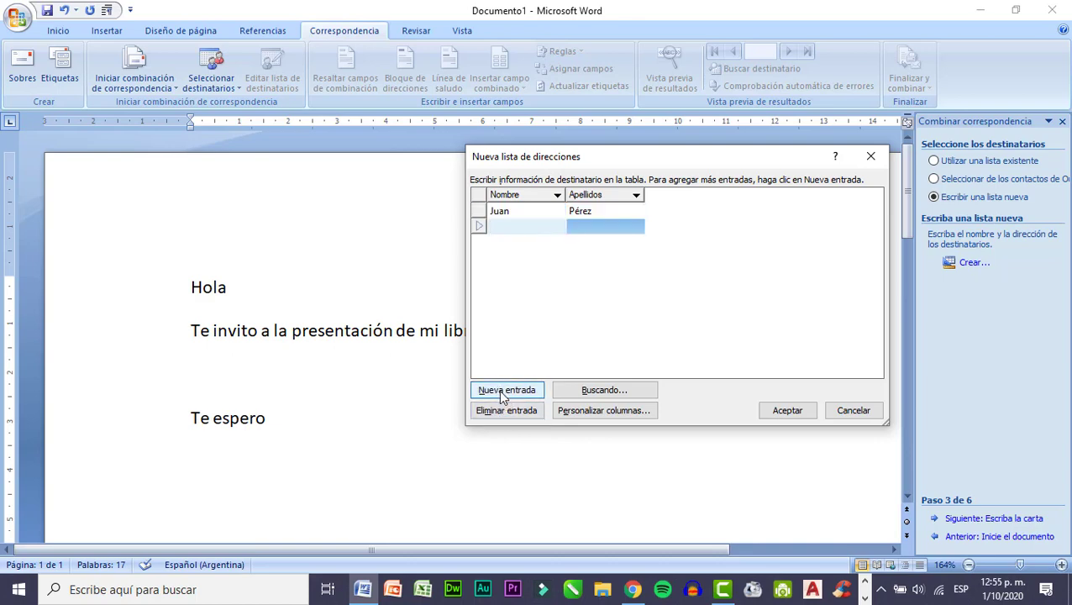
left_click(586, 225)
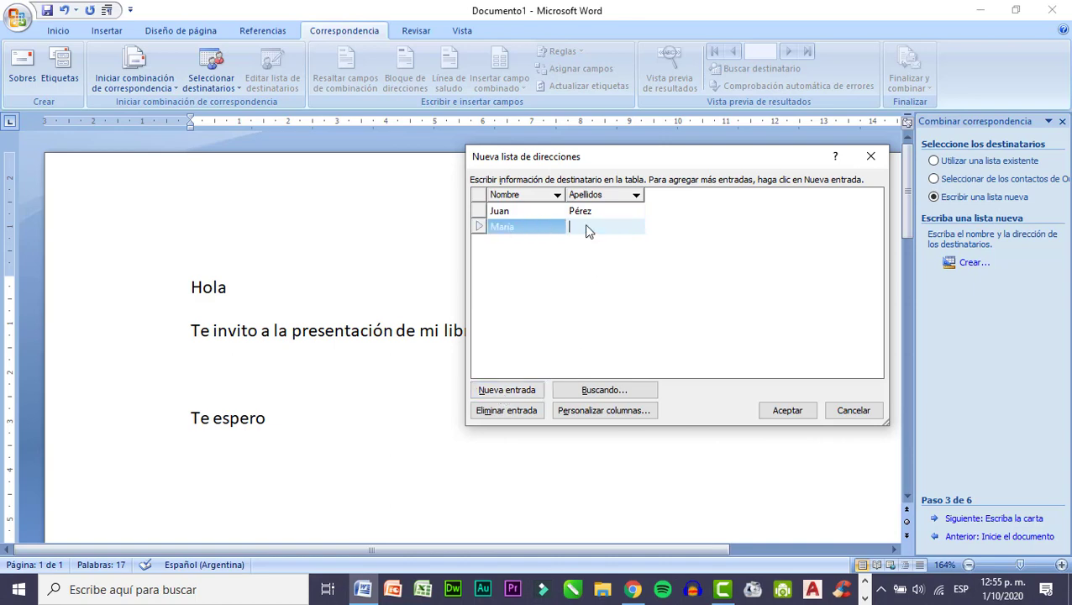
Accept the new address list and save it in the Descargas folder as "base de datos".
left_click(794, 414)
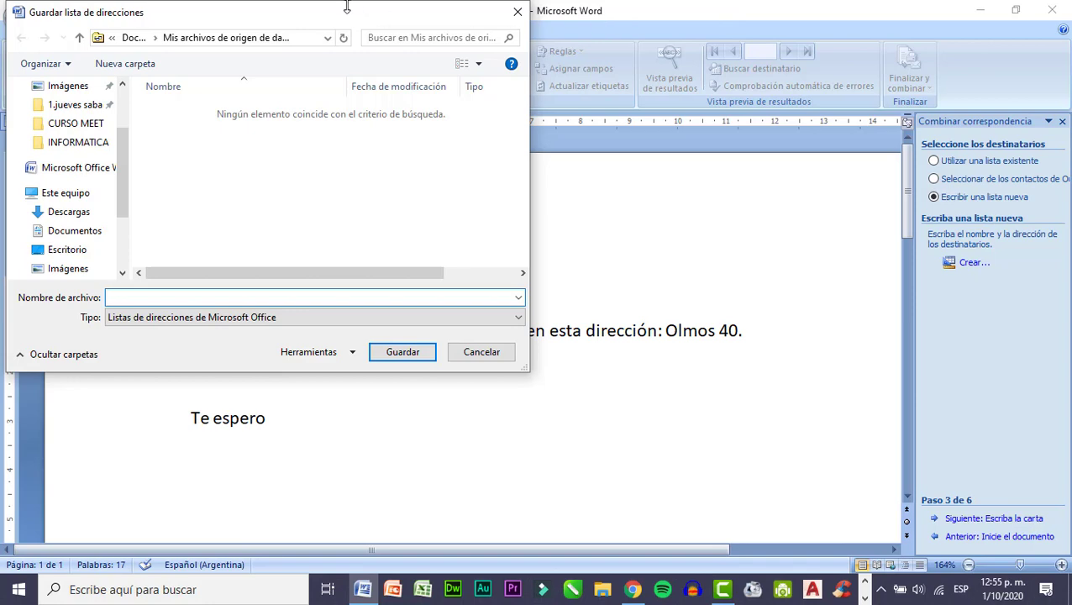
left_click_drag(346, 8, 612, 93)
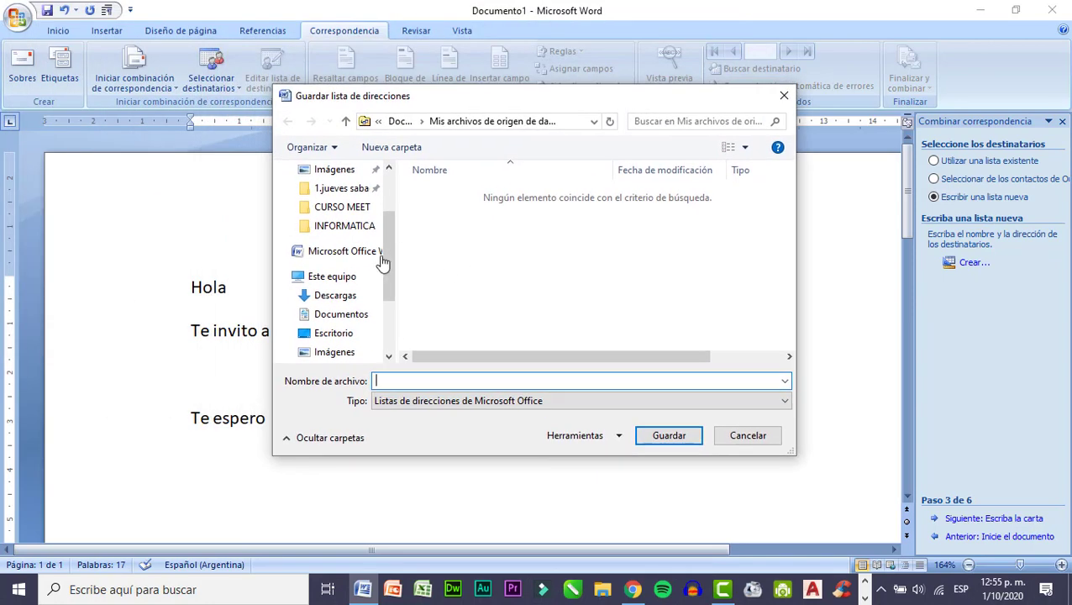
mouse_move(390, 290)
left_mouse_down()
mouse_move(390, 270)
mouse_move(393, 297)
left_mouse_up()
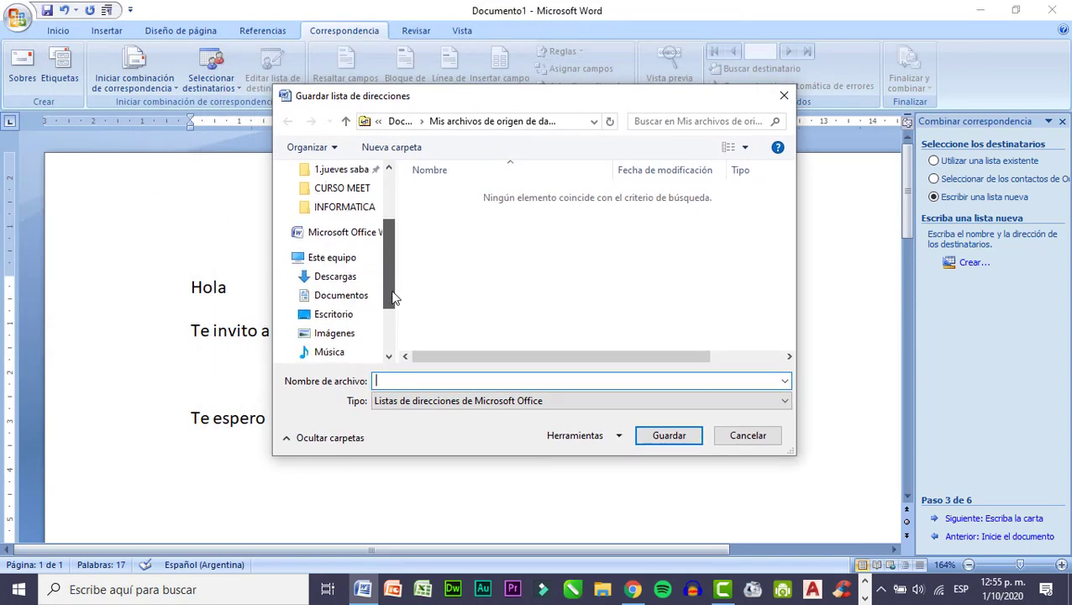
left_click(336, 277)
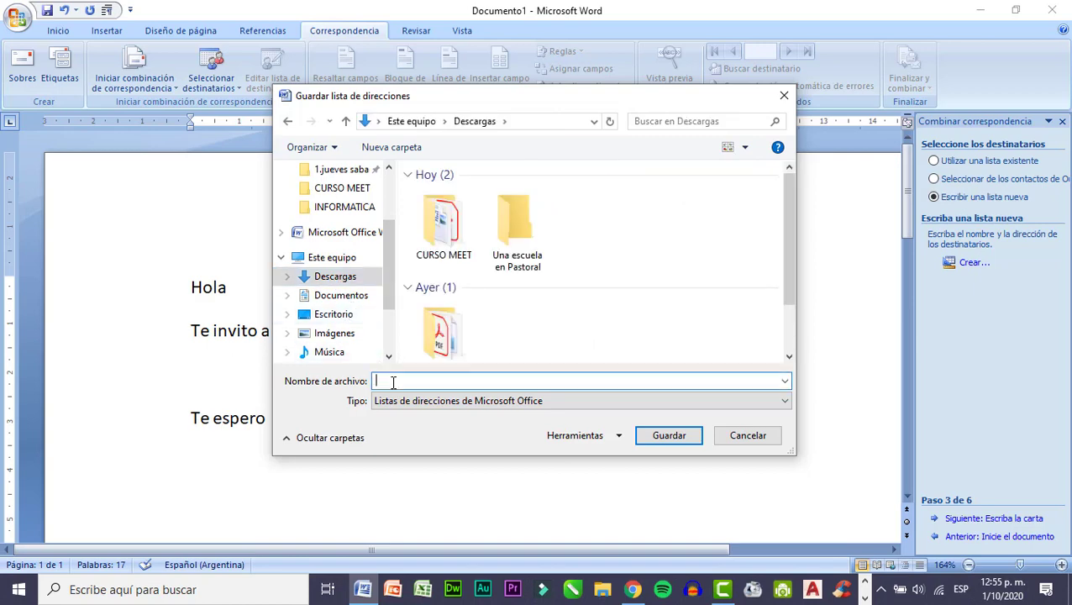
type("base d")
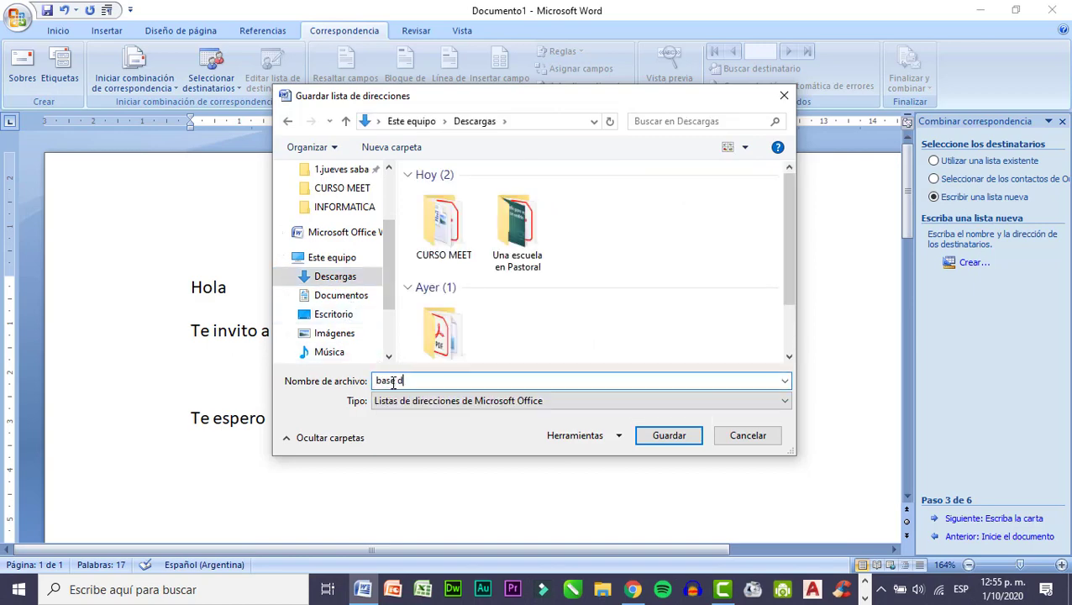
type("e datos")
left_click(670, 436)
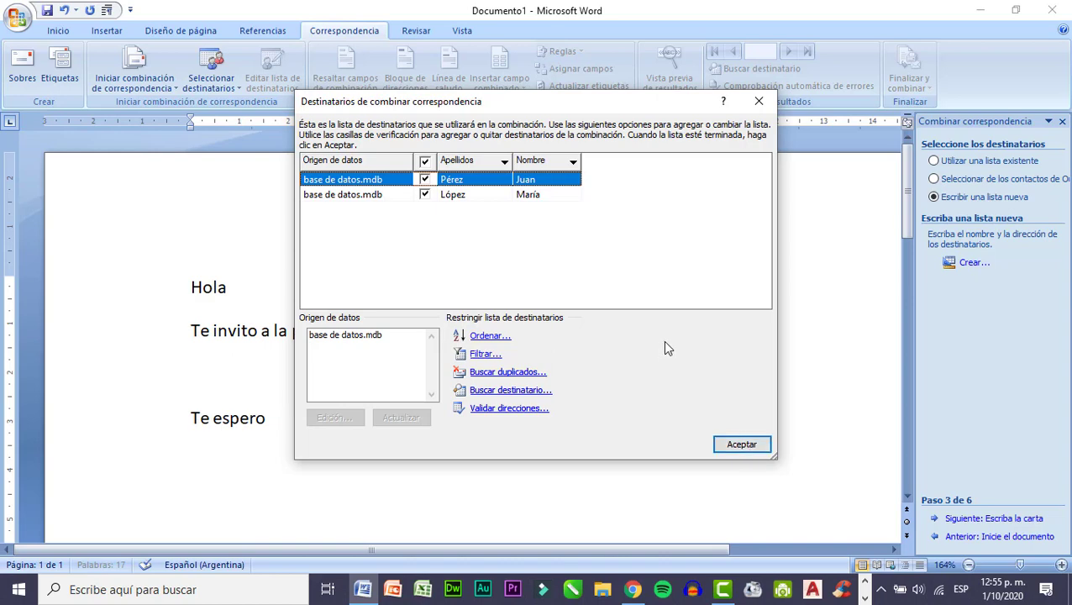
Open the base de datos.mdb data source for editing, check its entries and close it.
left_click(340, 335)
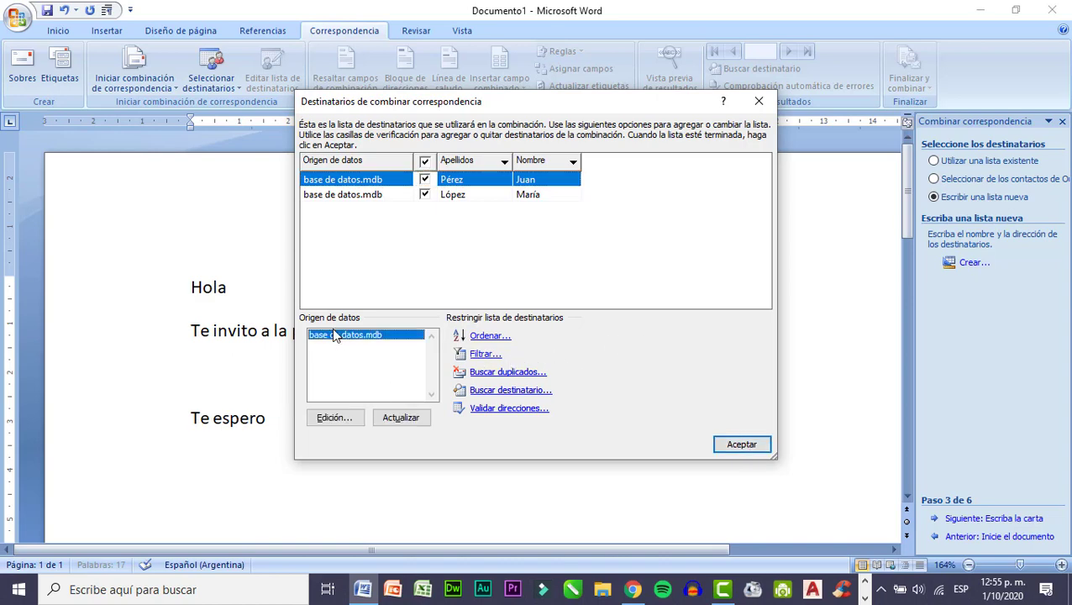
left_click(336, 423)
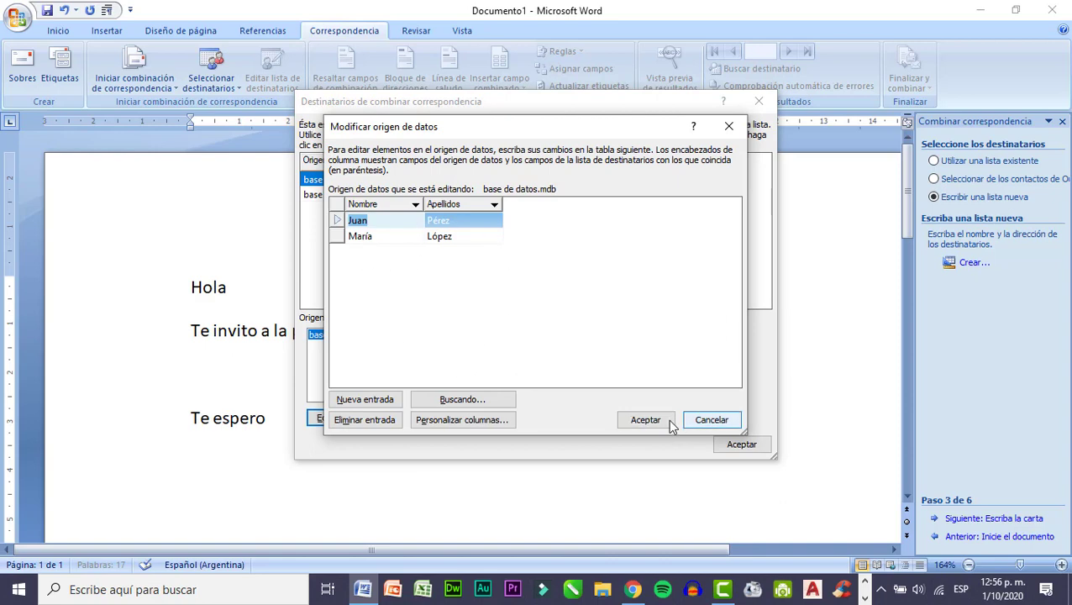
left_click(634, 419)
Accept the mail merge recipients and close the mail merge wizard pane.
left_click(461, 329)
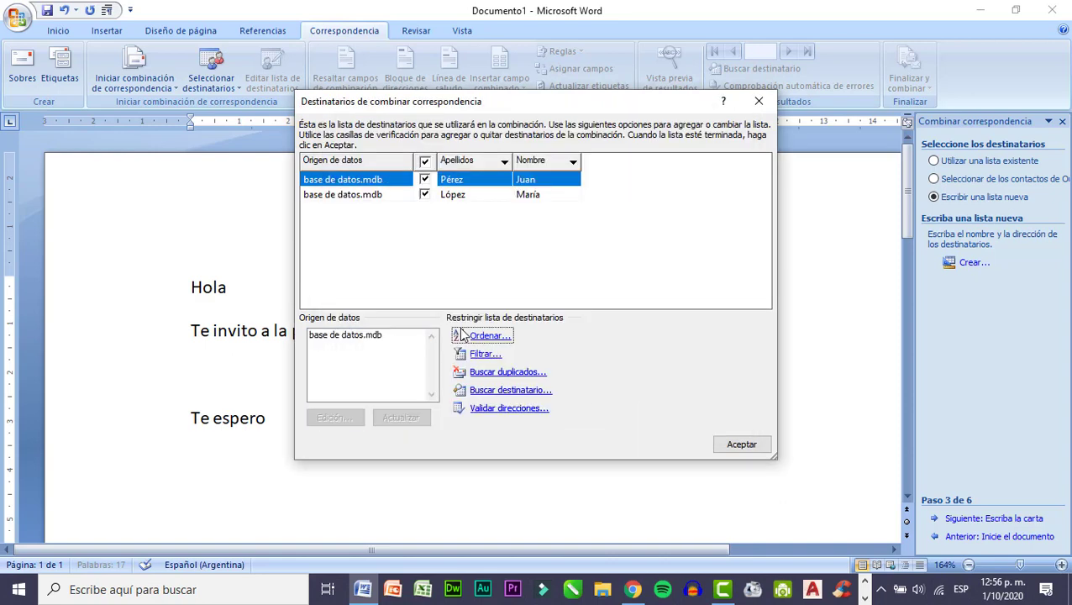
left_click(736, 446)
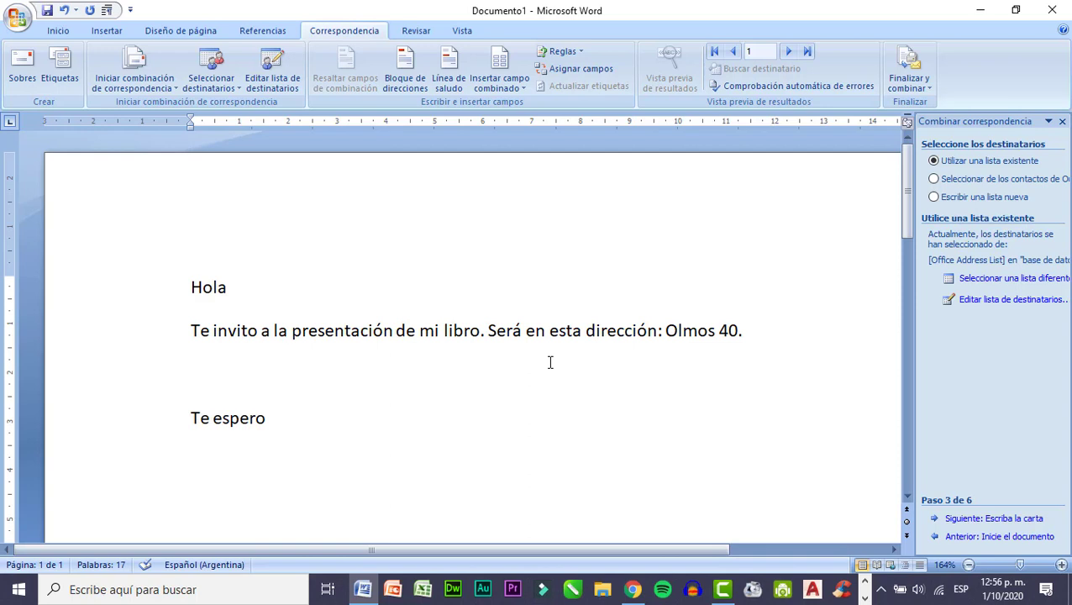
left_click(1063, 122)
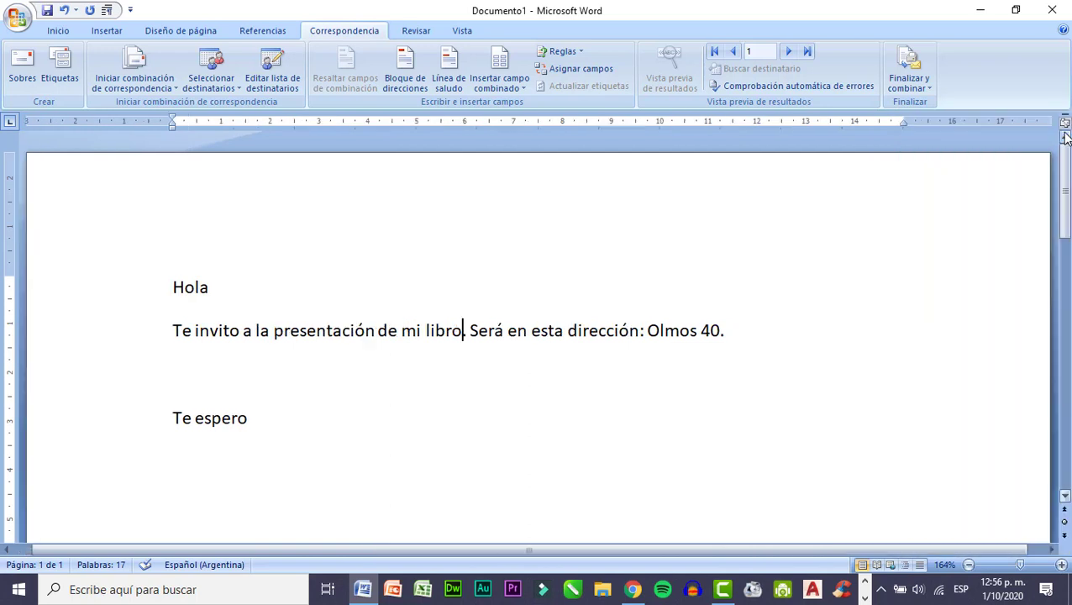
Insert the Nombre and Apellidos merge fields after "Hola" and turn on merge field highlighting.
left_click(217, 286)
left_click(507, 88)
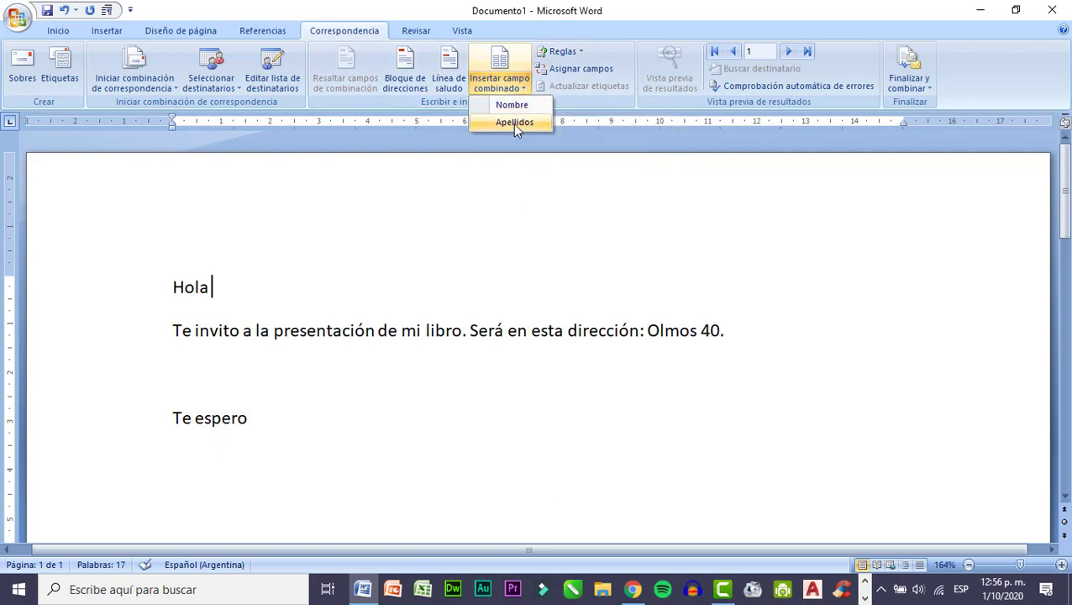
left_click(511, 107)
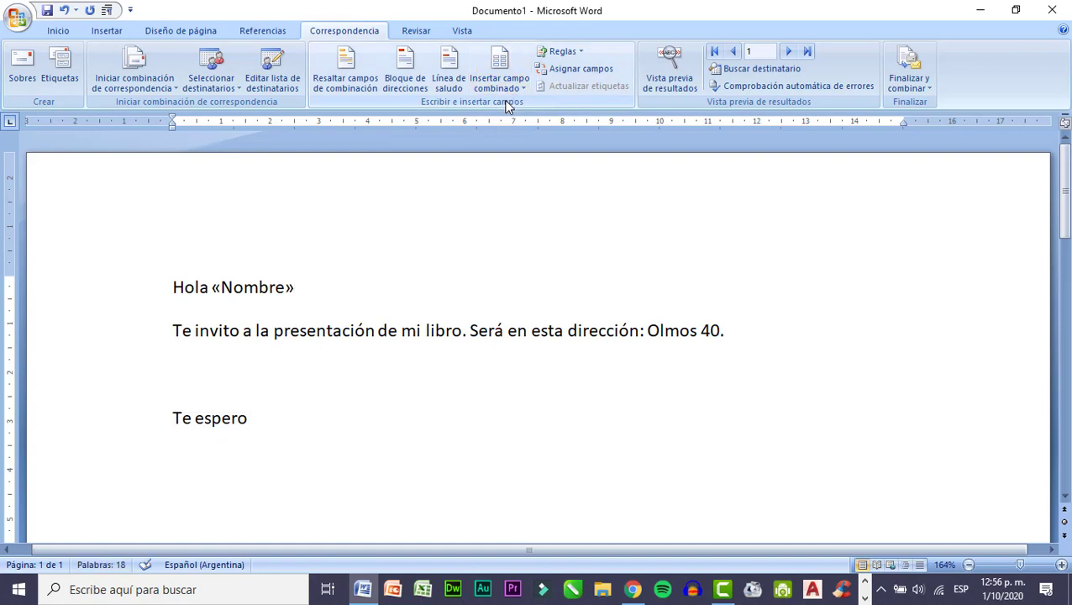
left_click(502, 88)
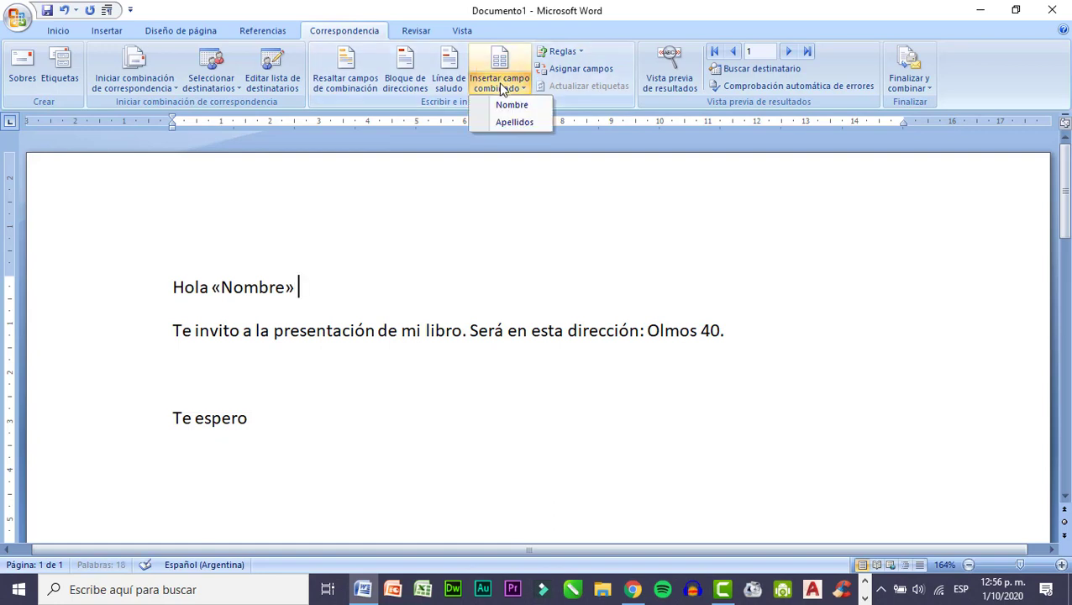
left_click(514, 122)
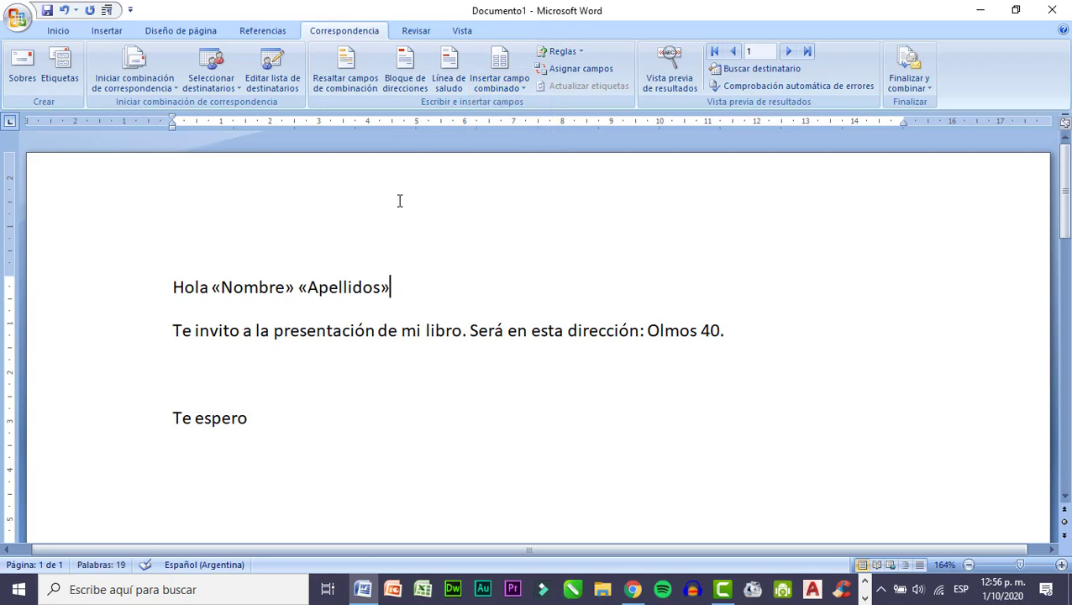
left_click(348, 83)
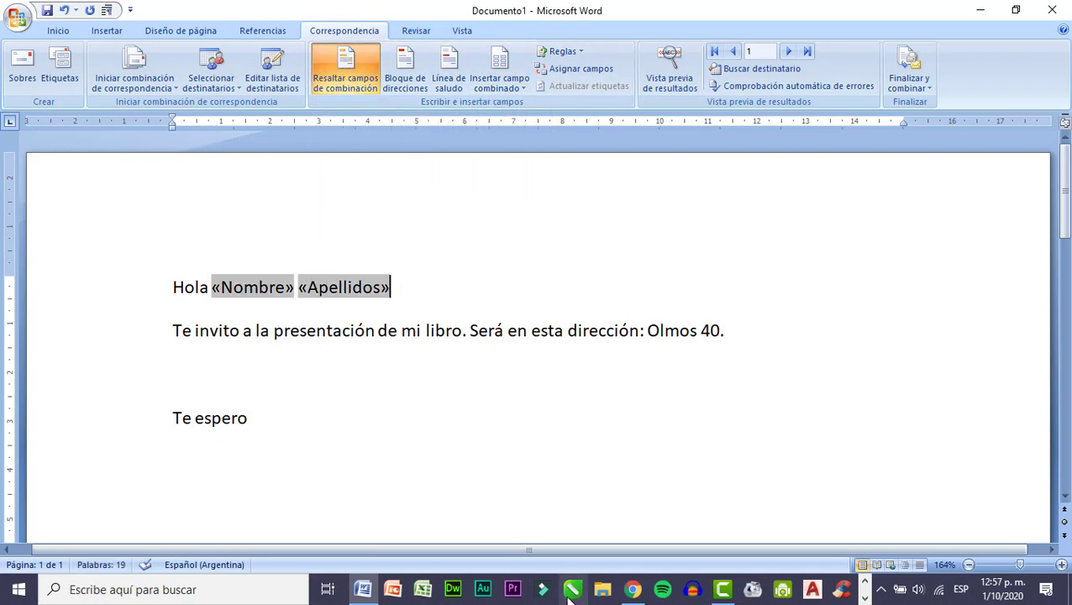
Insert the Nombre merge field after "Te espero" in the closing line.
left_click(257, 421)
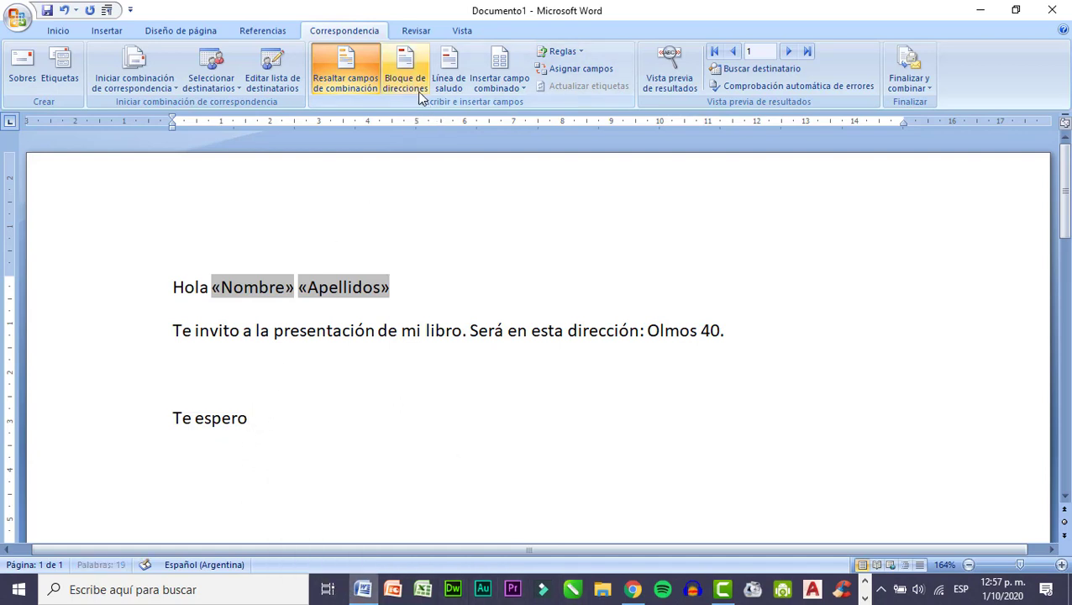
left_click(488, 78)
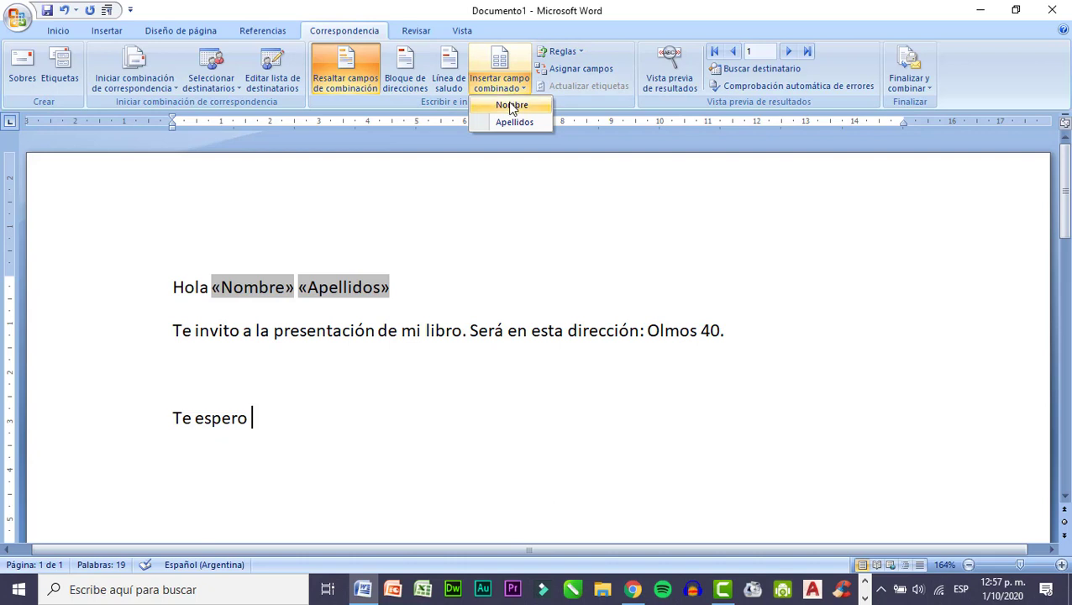
left_click(511, 105)
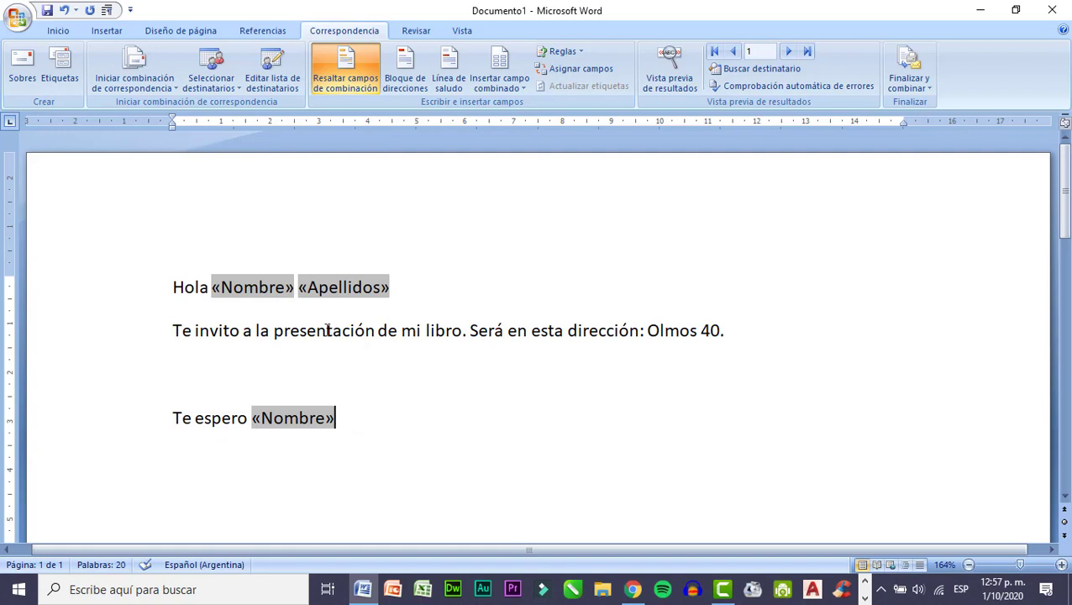
Save the letter as a Word document named "Carta modelo" in the Descargas folder.
left_click(17, 18)
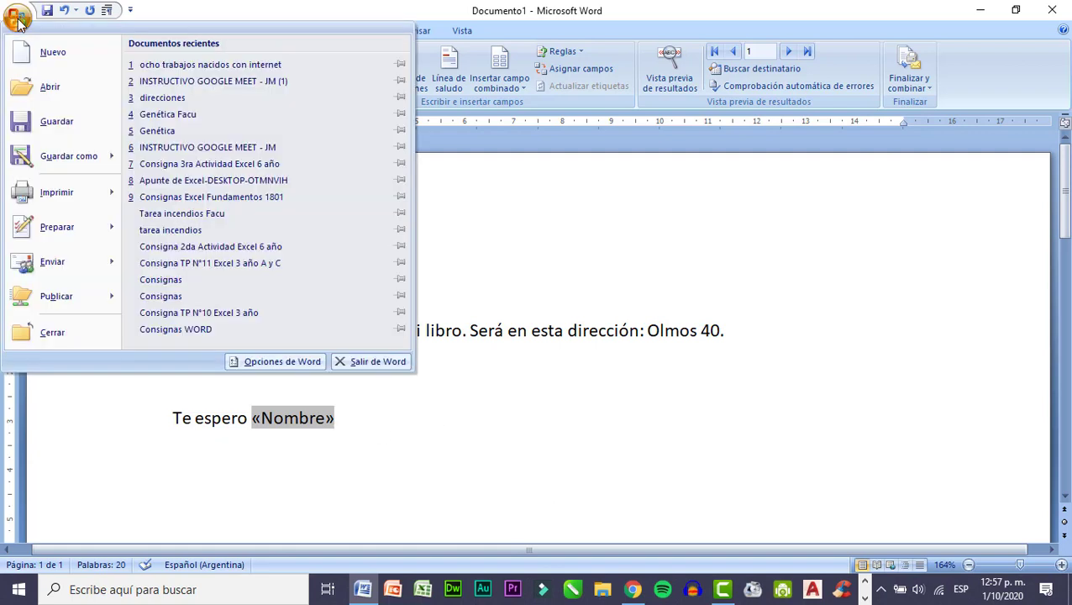
left_click(74, 158)
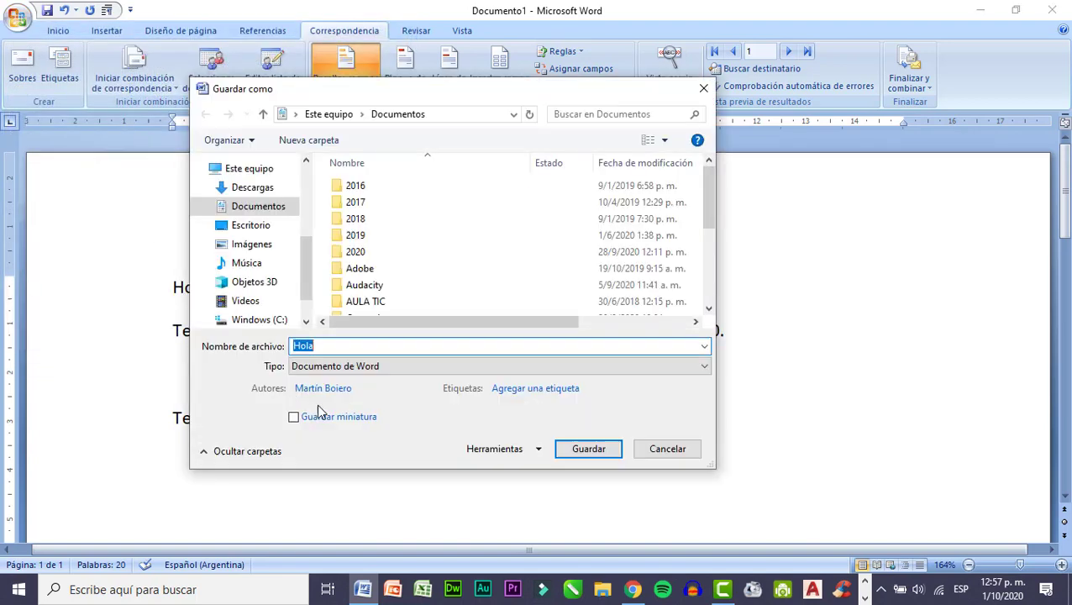
type("Ca")
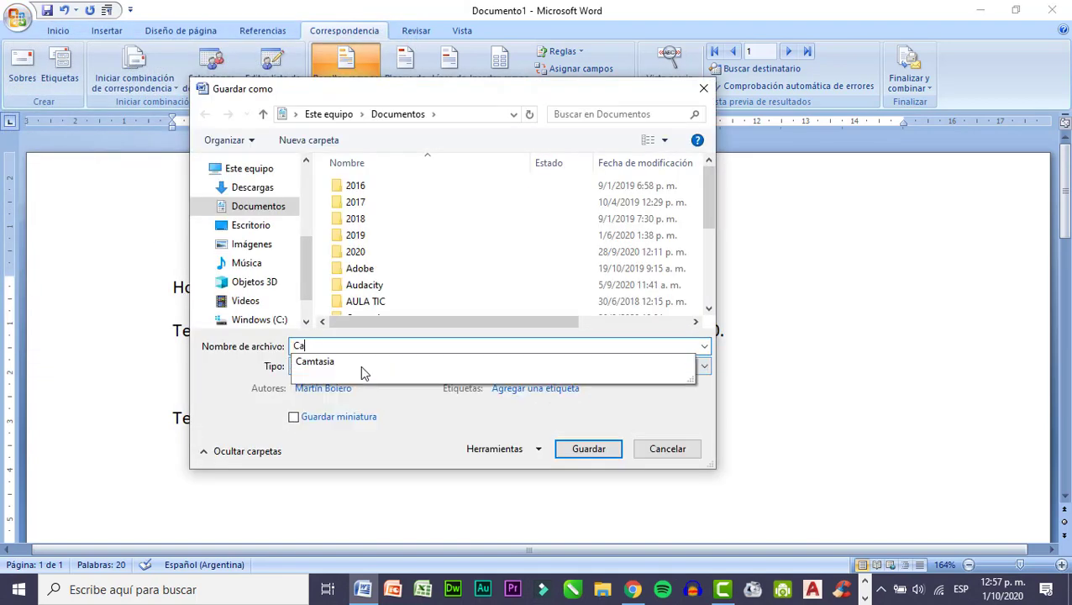
type("rta modelo")
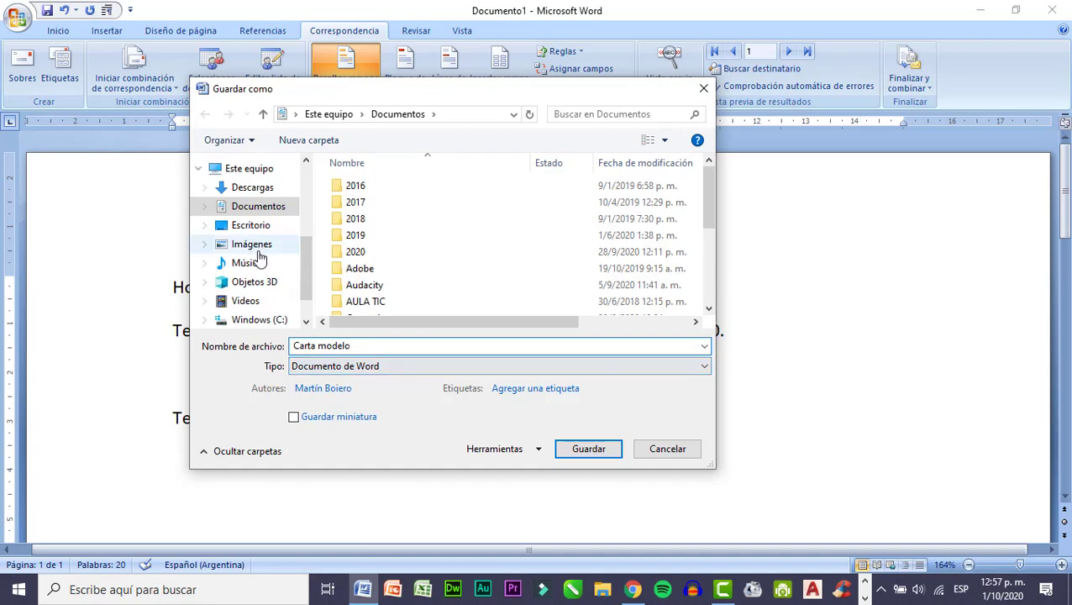
left_click(252, 188)
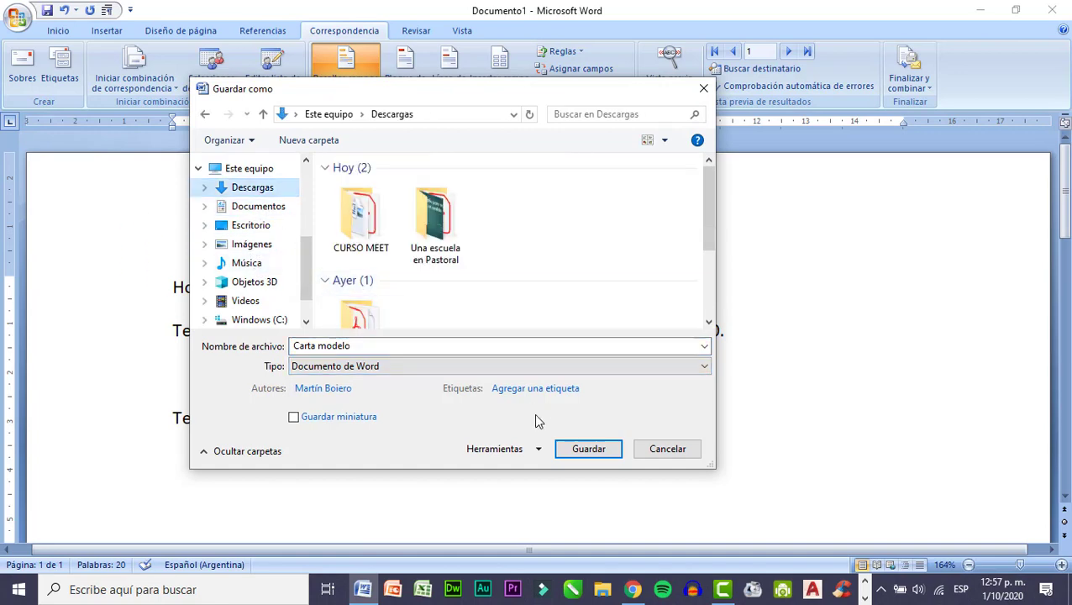
left_click(587, 447)
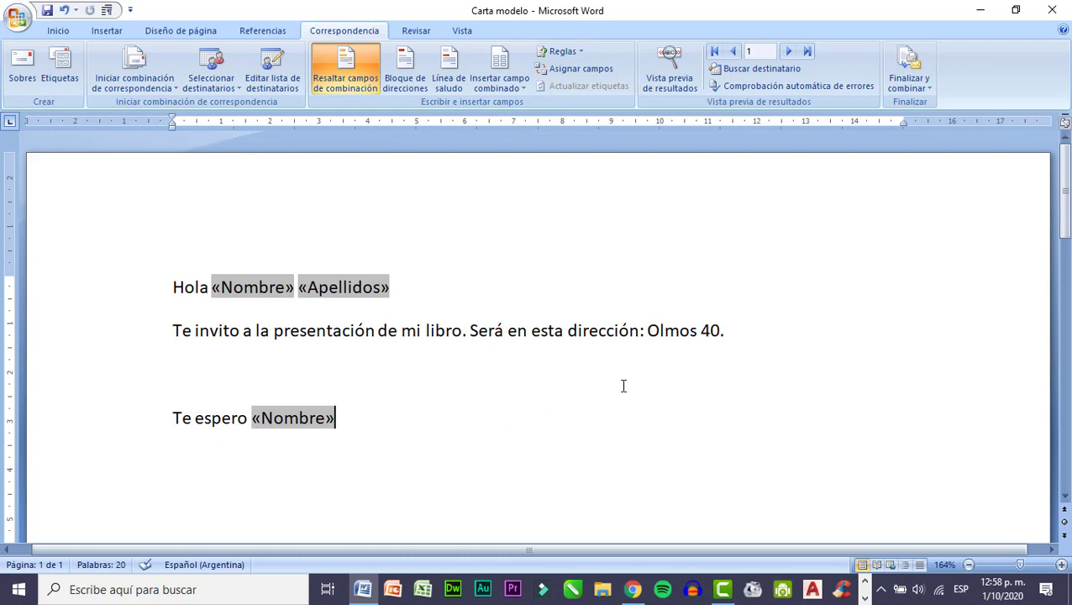
Finish the merge by generating individual letters for all records in a new document.
left_click(740, 337)
left_click(909, 84)
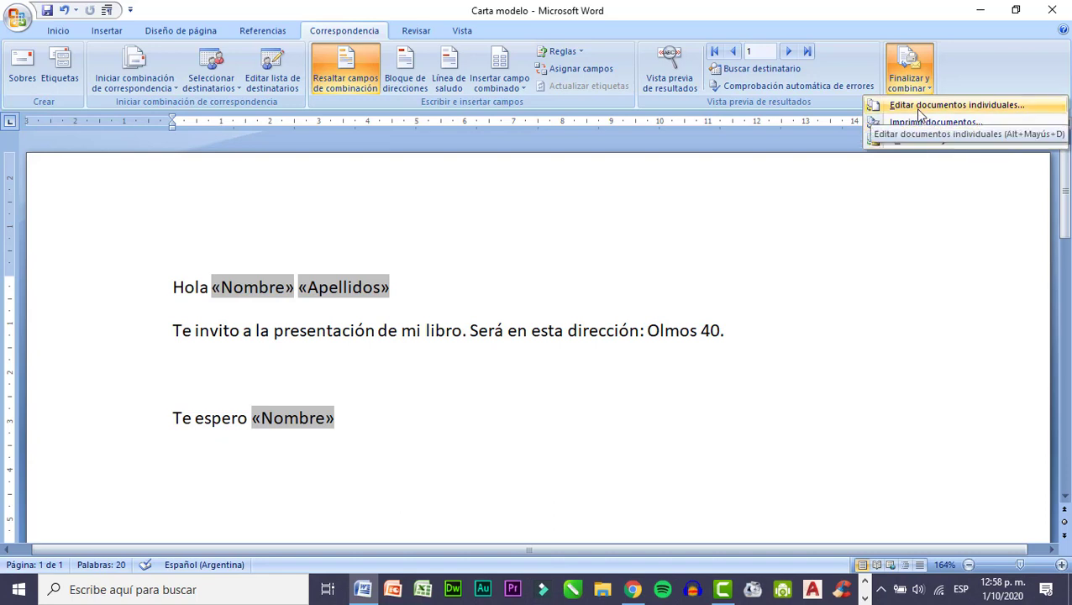
left_click(966, 110)
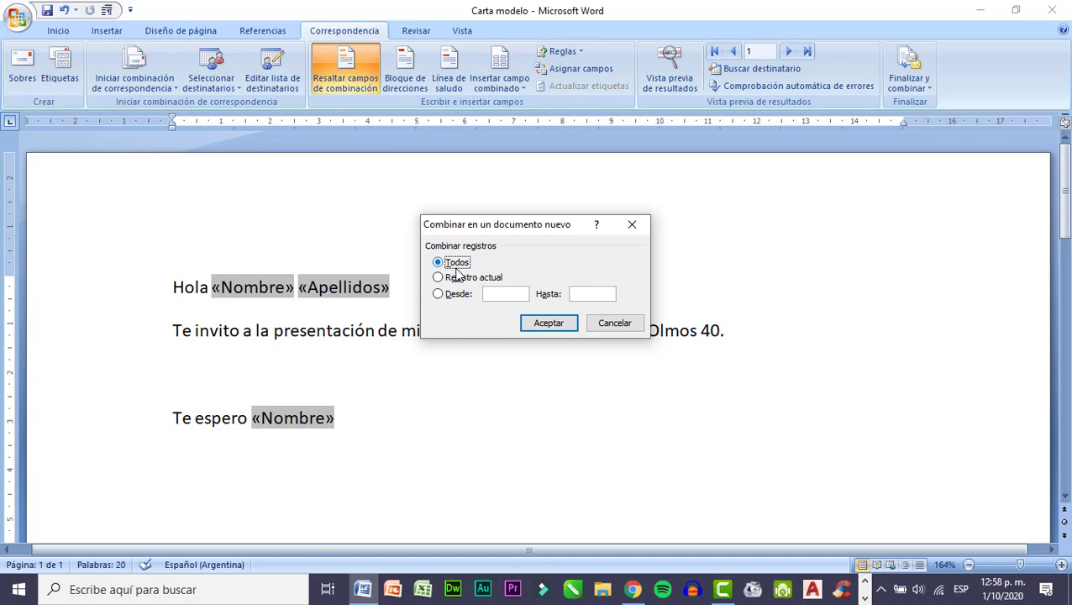
left_click(548, 323)
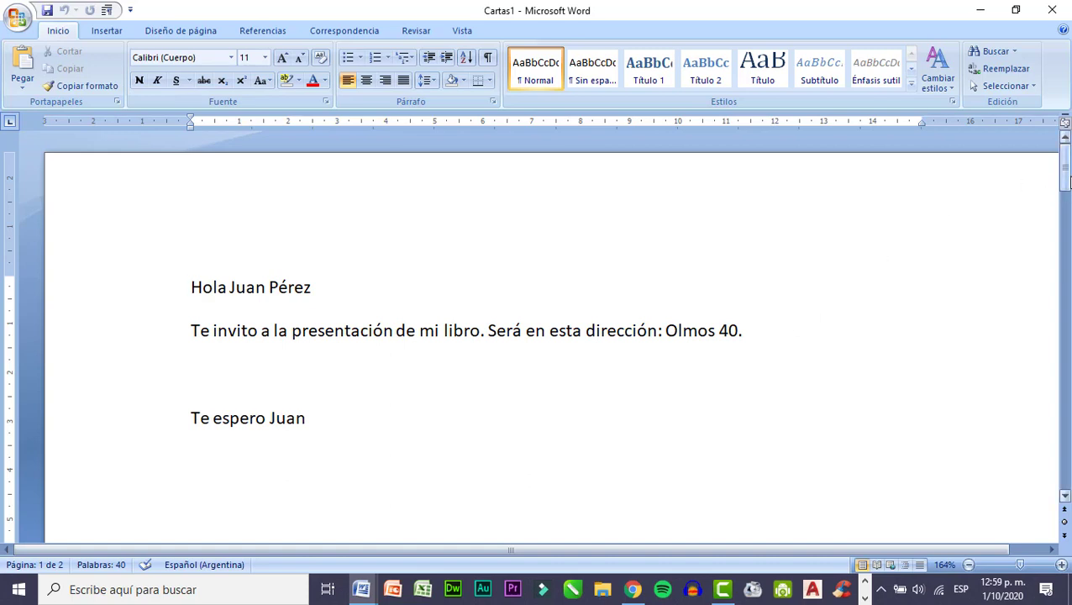
Review the merged letters through the second page, and return to the Carta modelo document.
left_click_drag(1064, 183, 1067, 353)
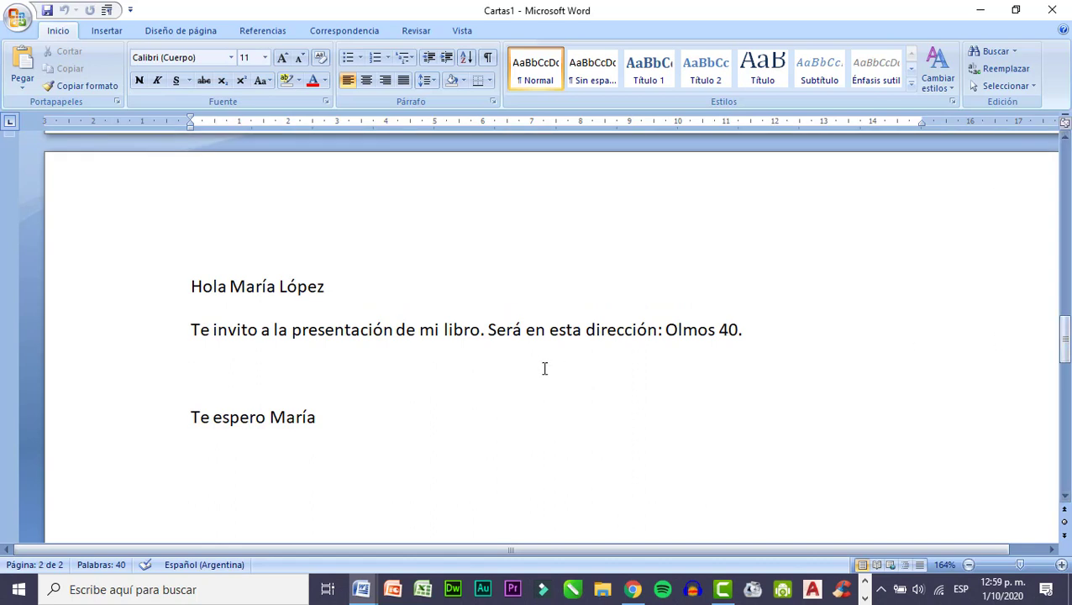
left_click(342, 417)
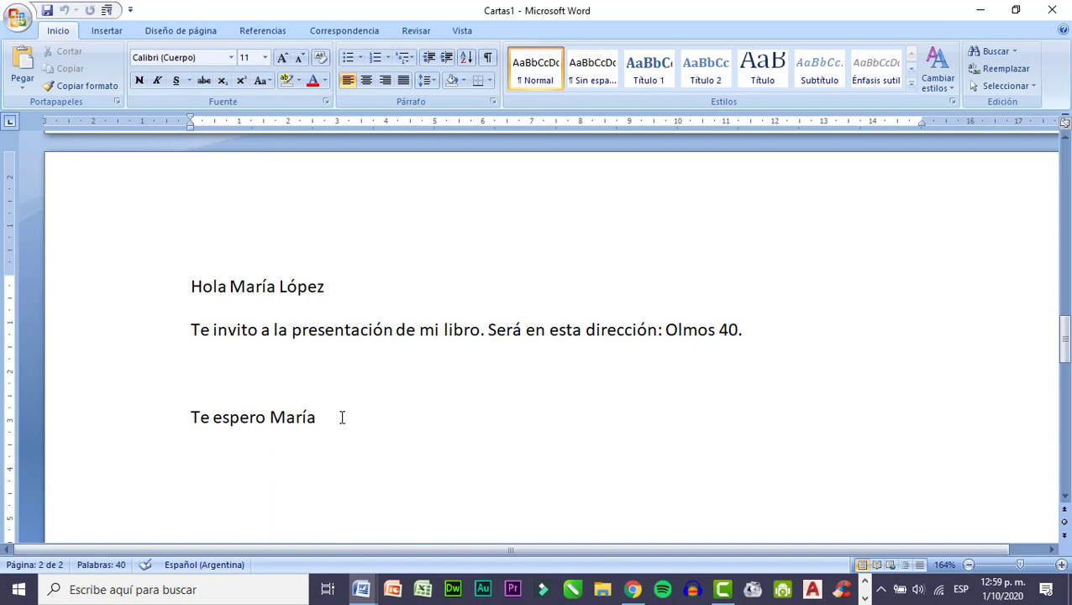
mouse_move(361, 591)
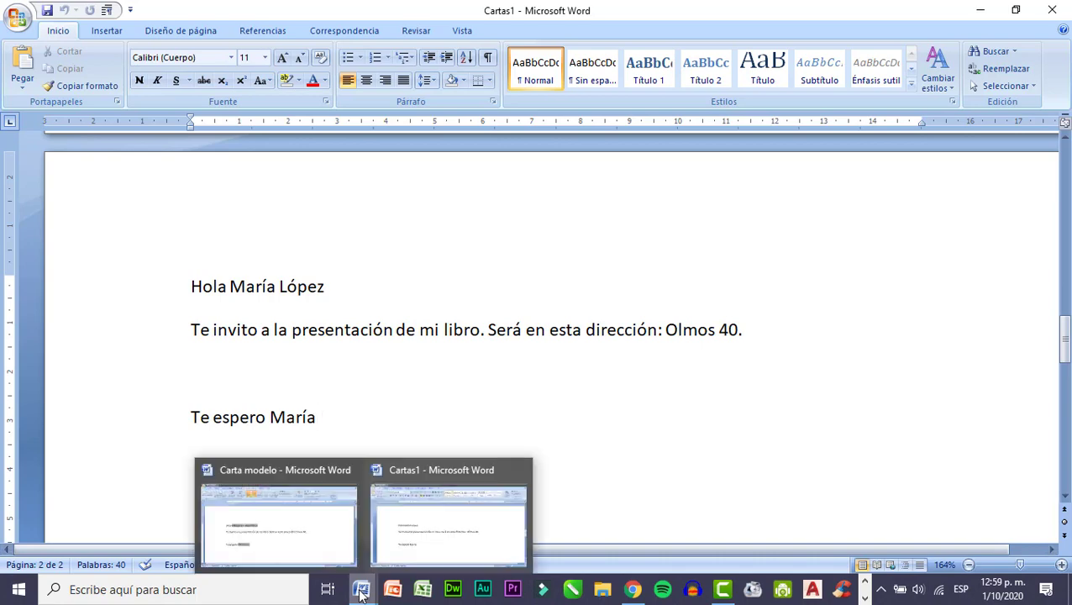
mouse_move(242, 477)
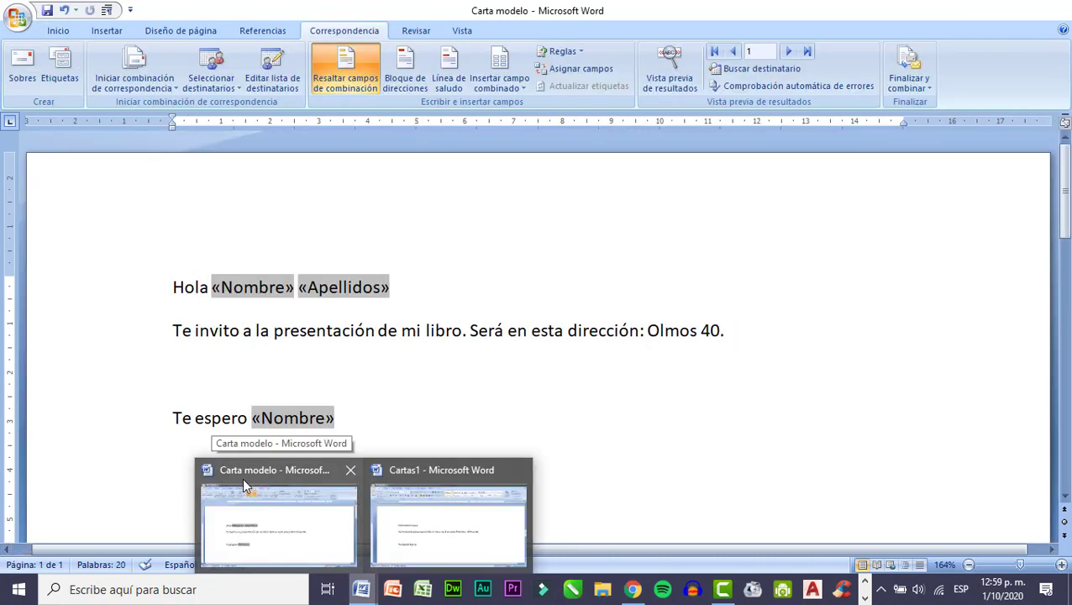
left_click(266, 519)
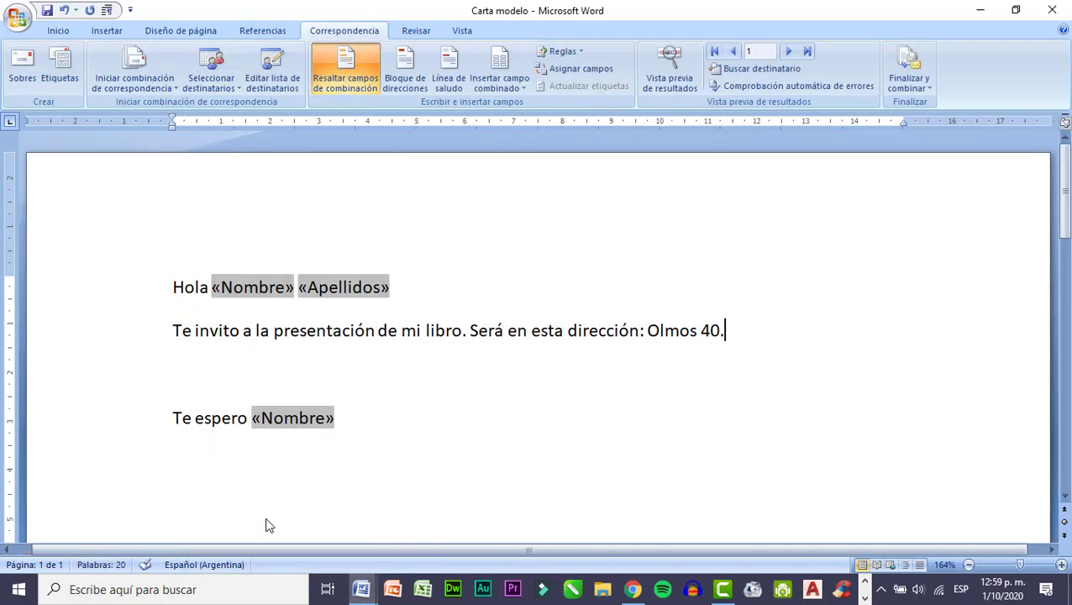
Switch to the merged letters document and save it as a Word document named "Cartas combinadas" in the Descargas folder.
mouse_move(361, 591)
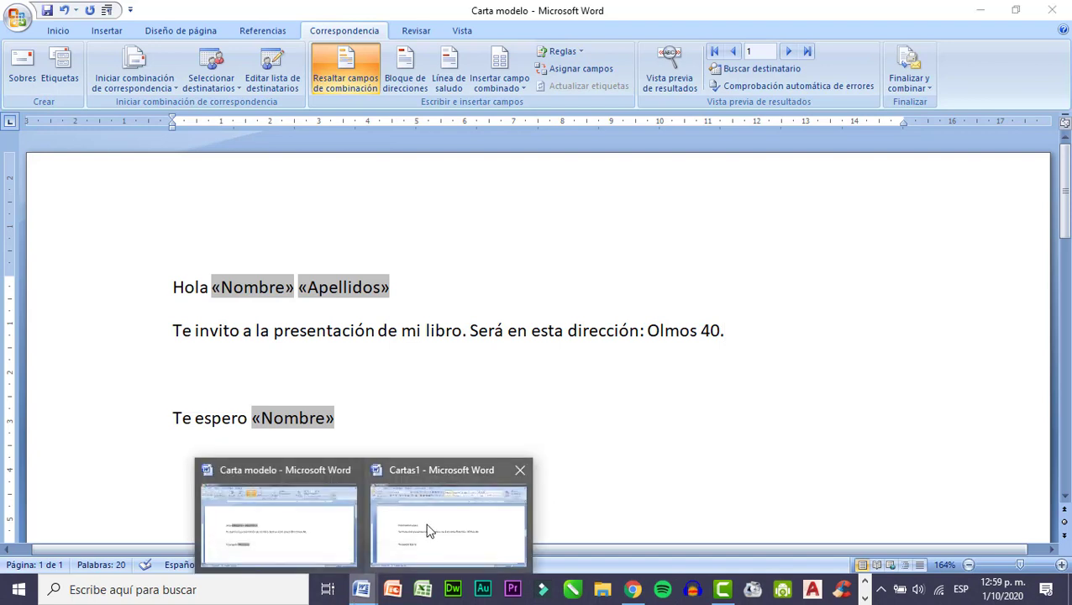
left_click(426, 530)
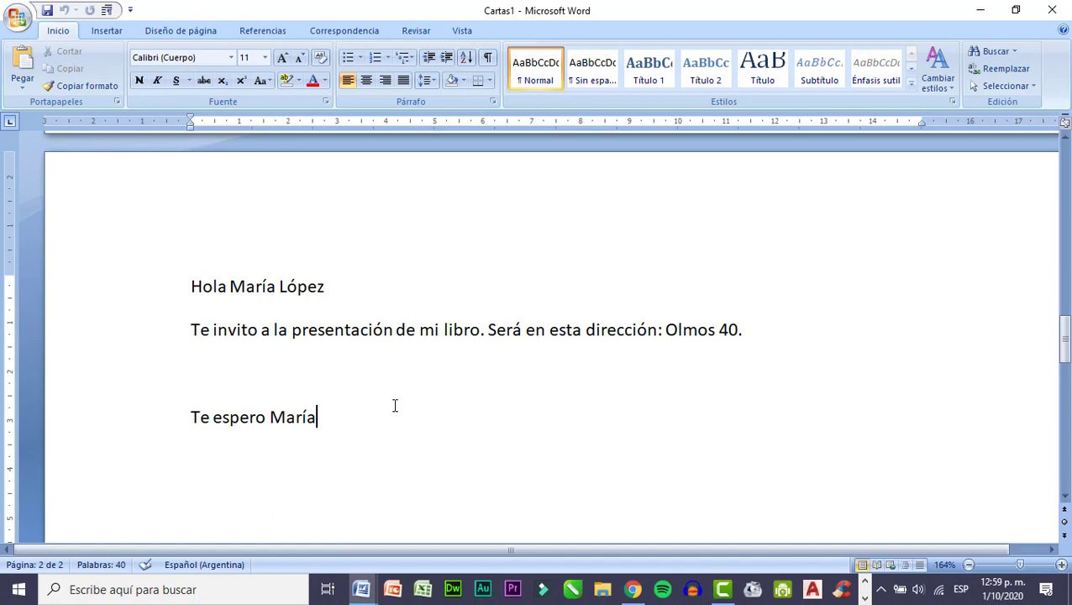
left_click(22, 24)
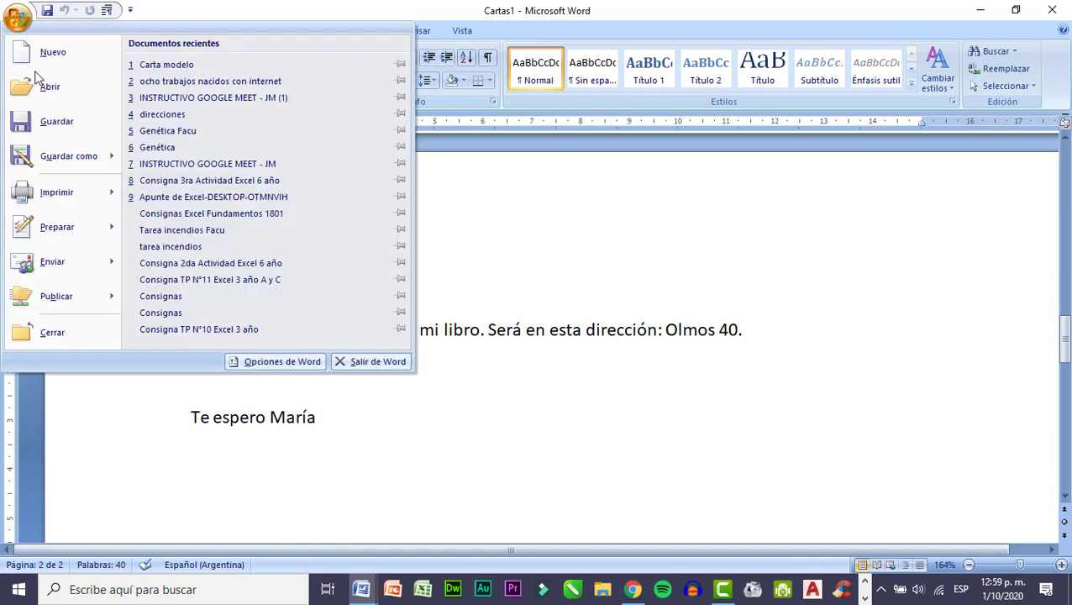
left_click(69, 156)
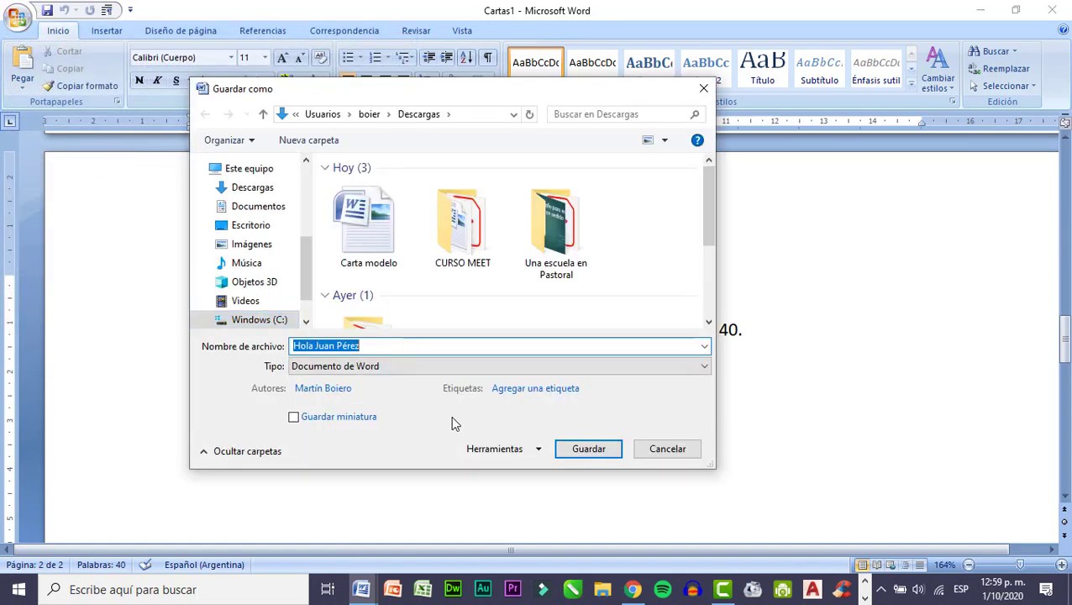
type("Cartas ")
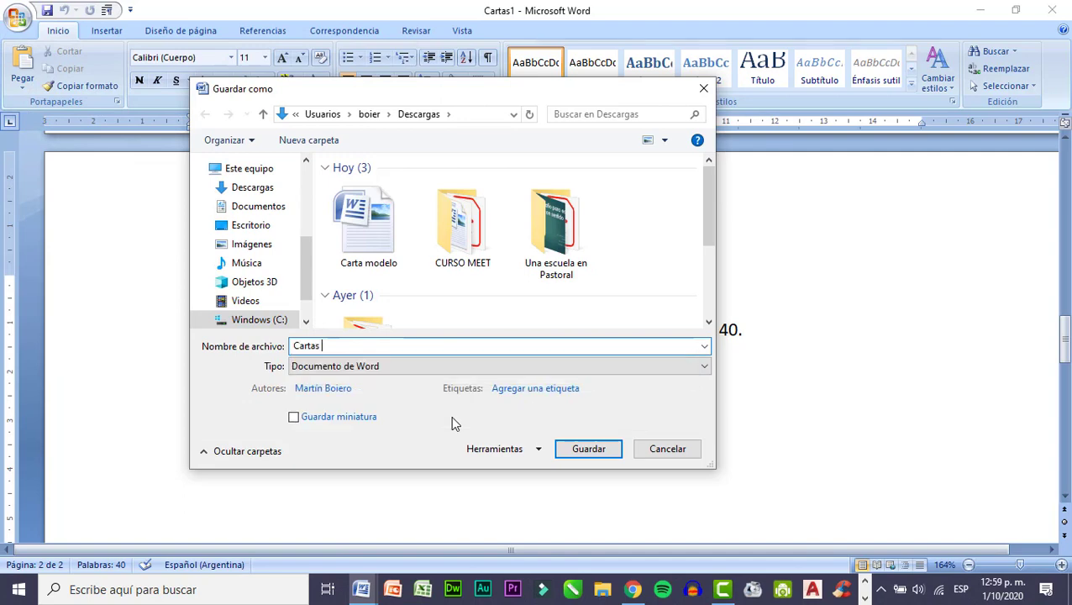
type("combi")
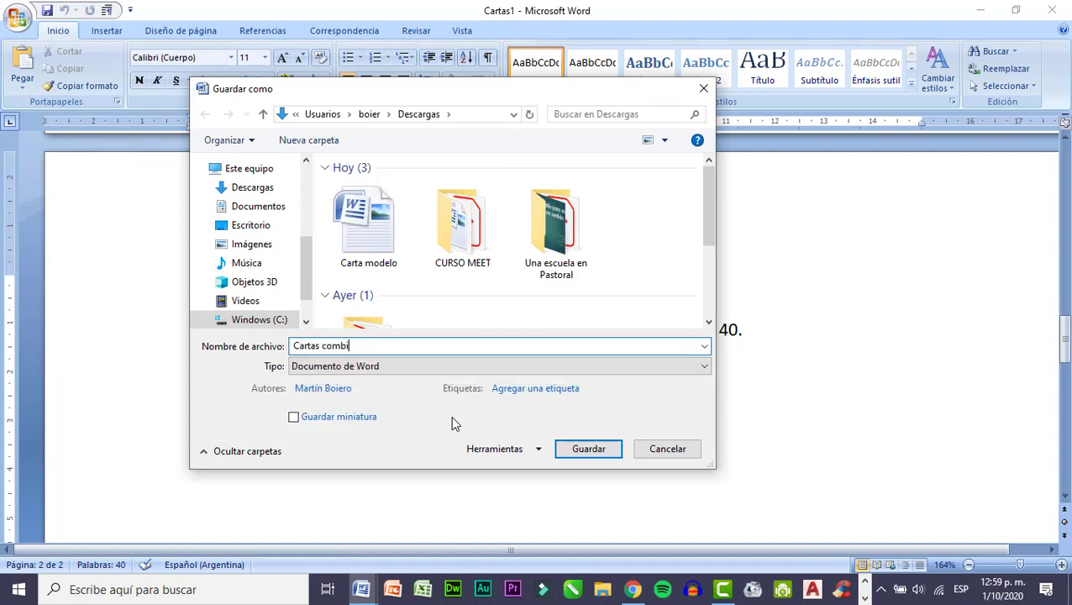
type("nadas")
left_click(246, 188)
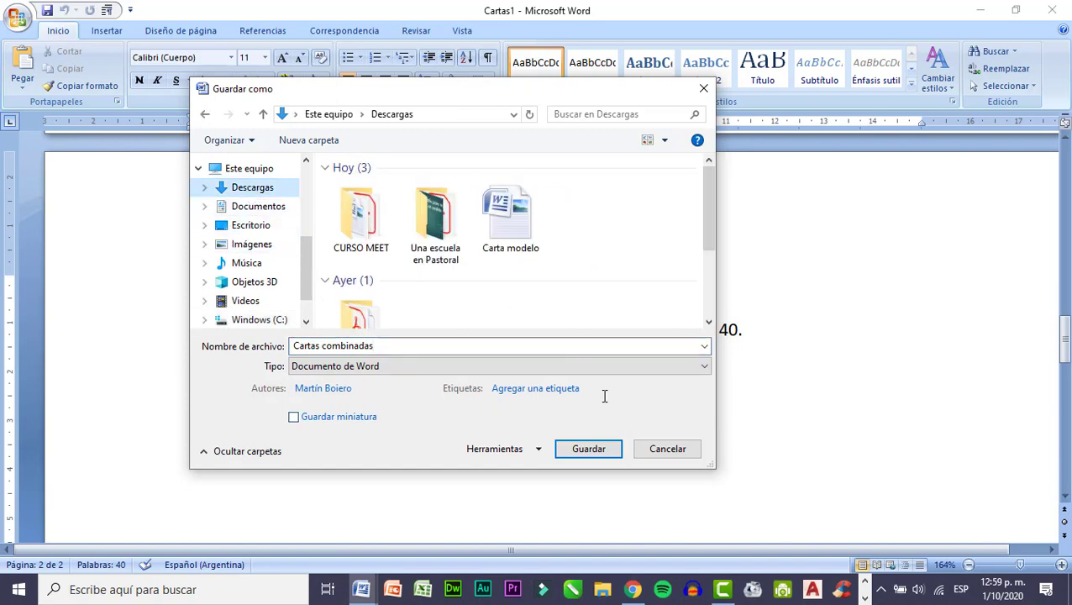
left_click(587, 457)
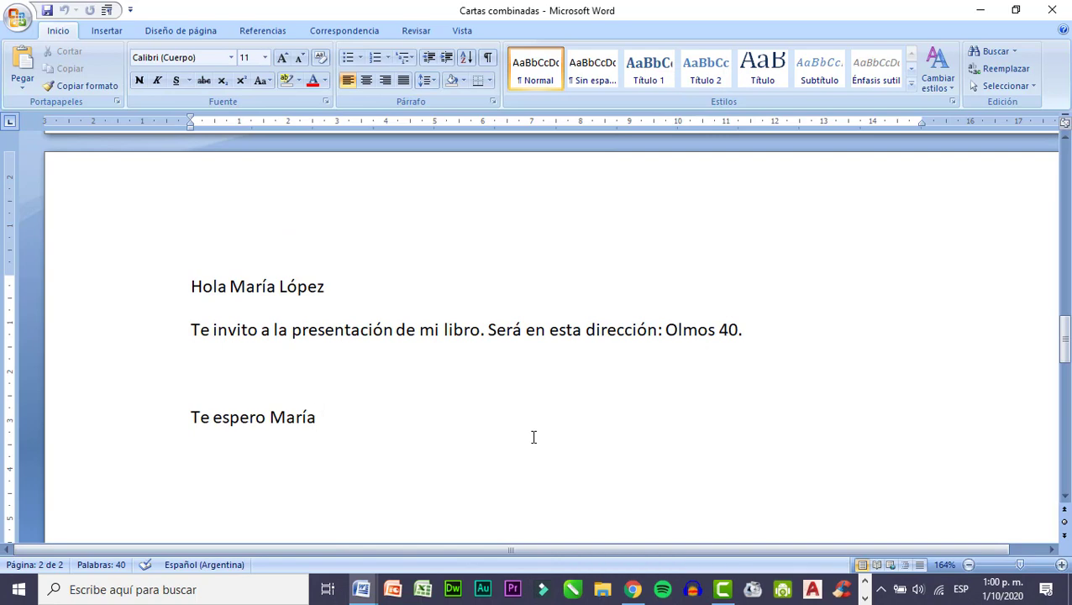
Open the Descargas folder in File Explorer and close the Word and browser windows behind it, saving the changes to Carta modelo.
left_click(602, 590)
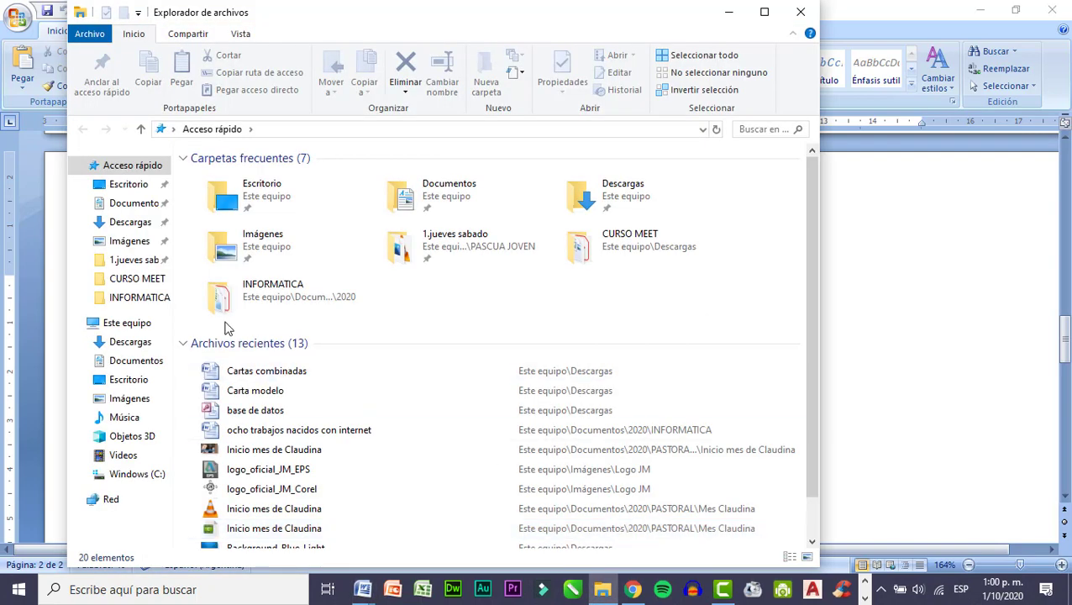
left_click(137, 224)
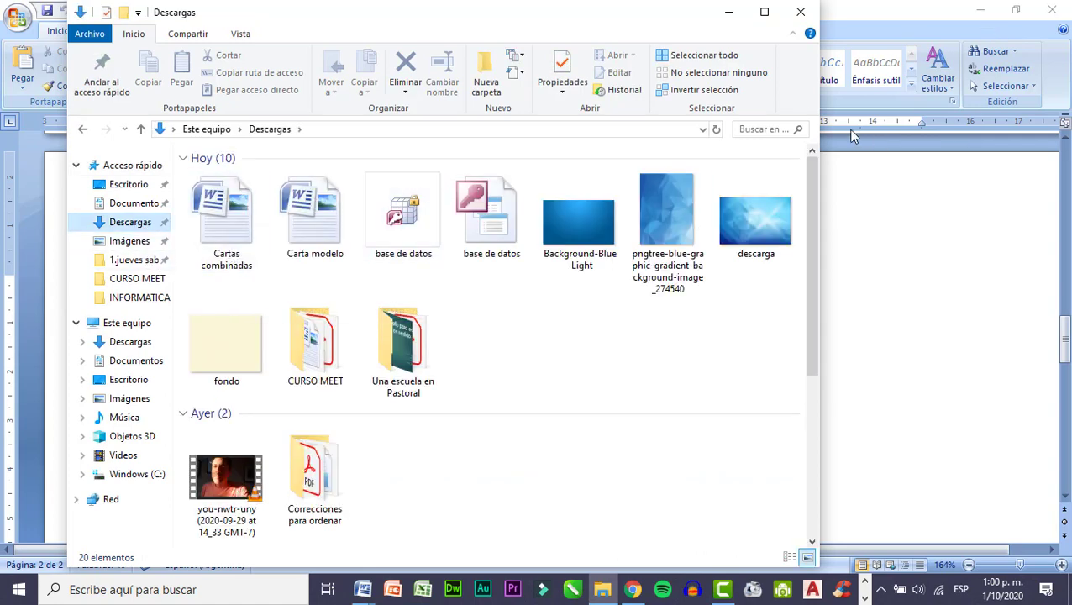
left_click(1055, 11)
left_click(1061, 12)
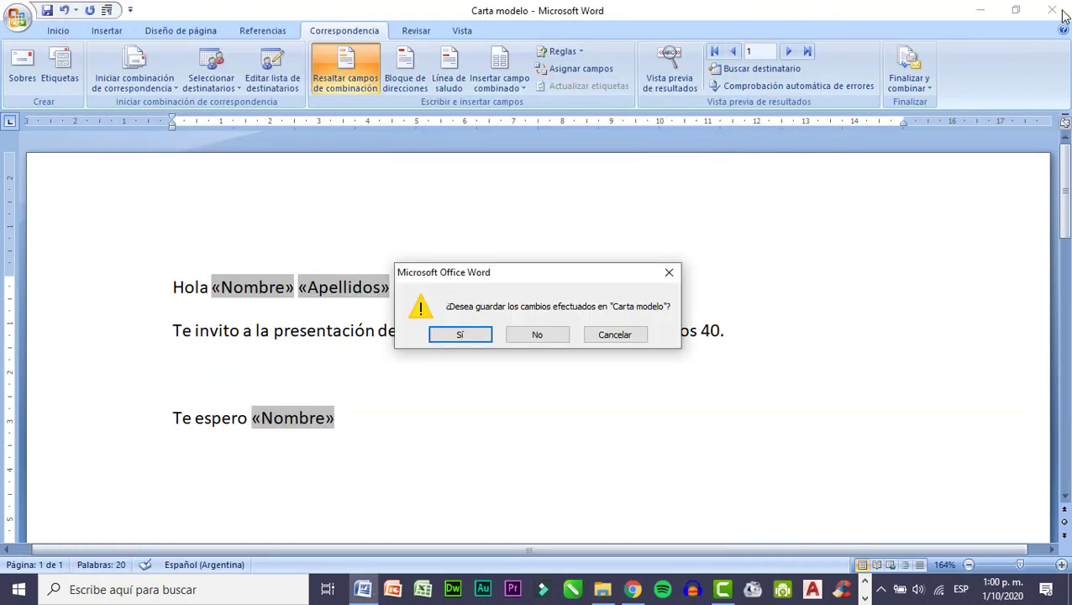
left_click(487, 338)
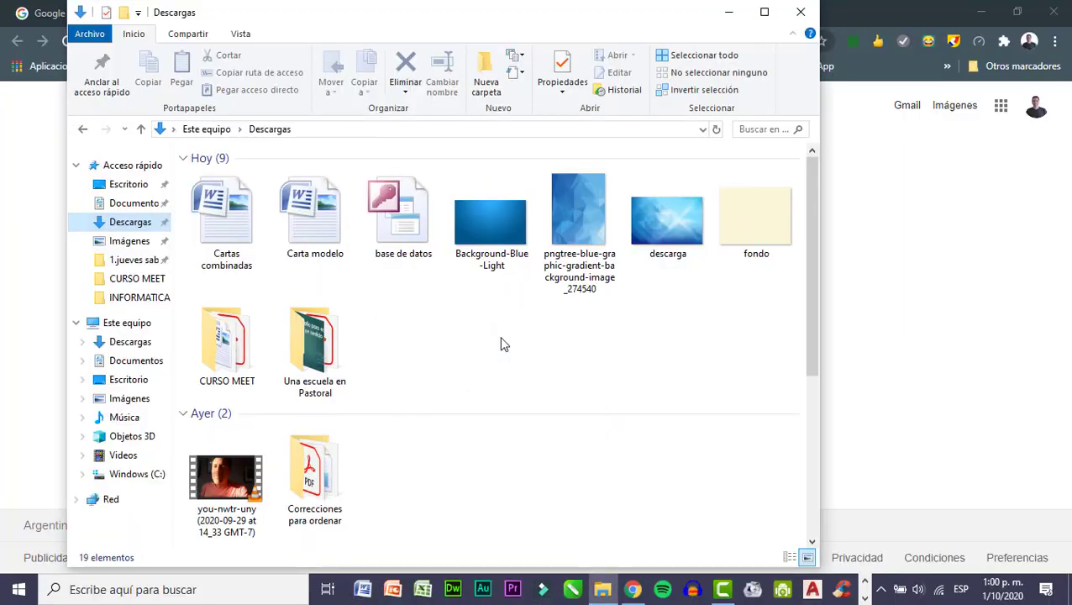
left_click(1054, 11)
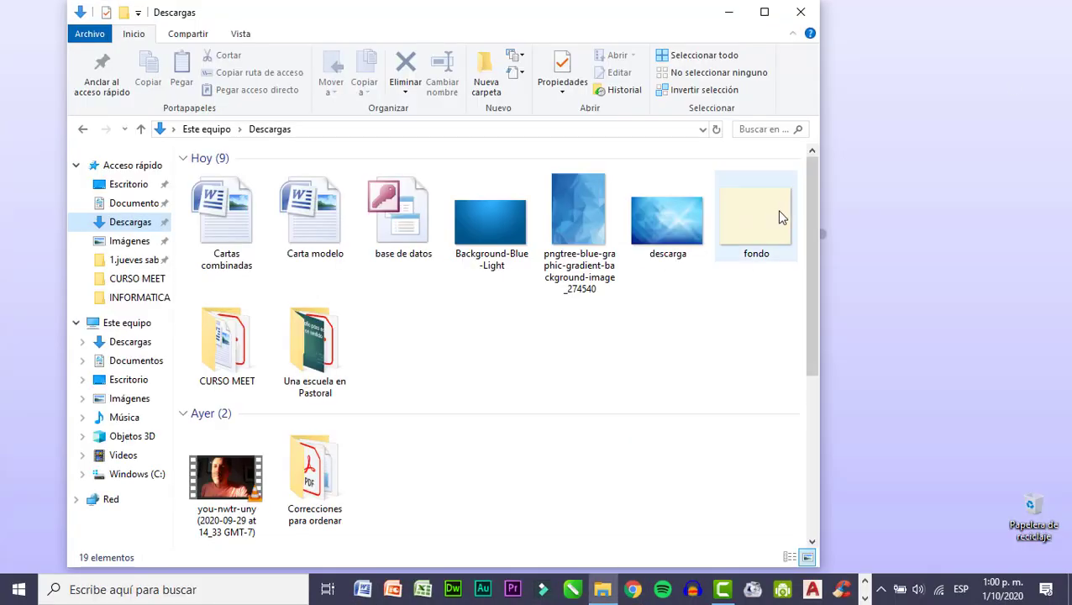
Examine the mail-merge files Cartas combinadas, Carta modelo and base de datos in Descargas, selecting them individually and together.
left_click_drag(397, 23, 503, 31)
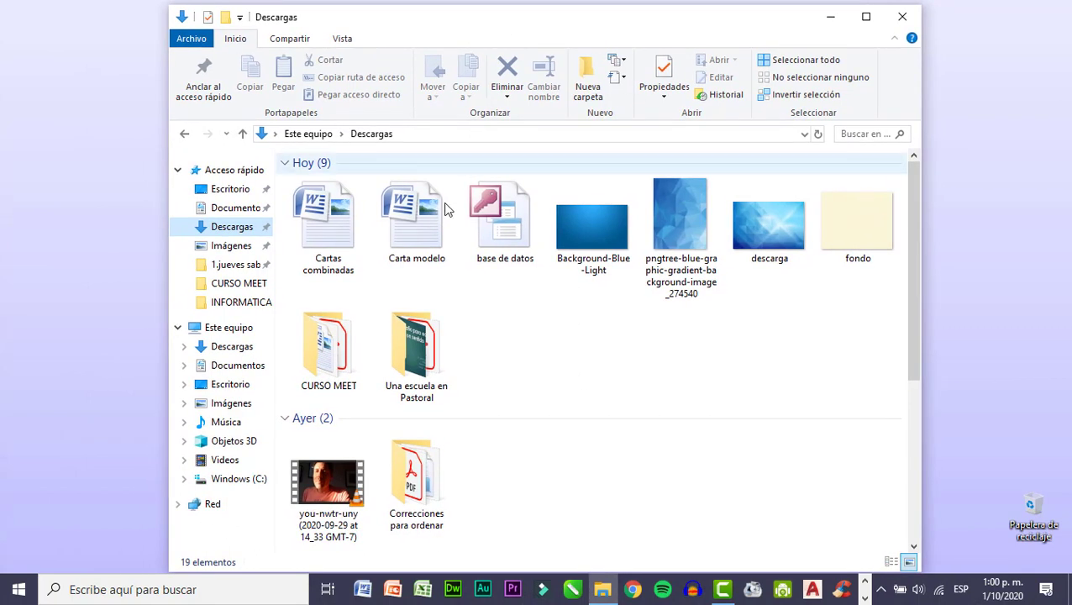
left_click(319, 248)
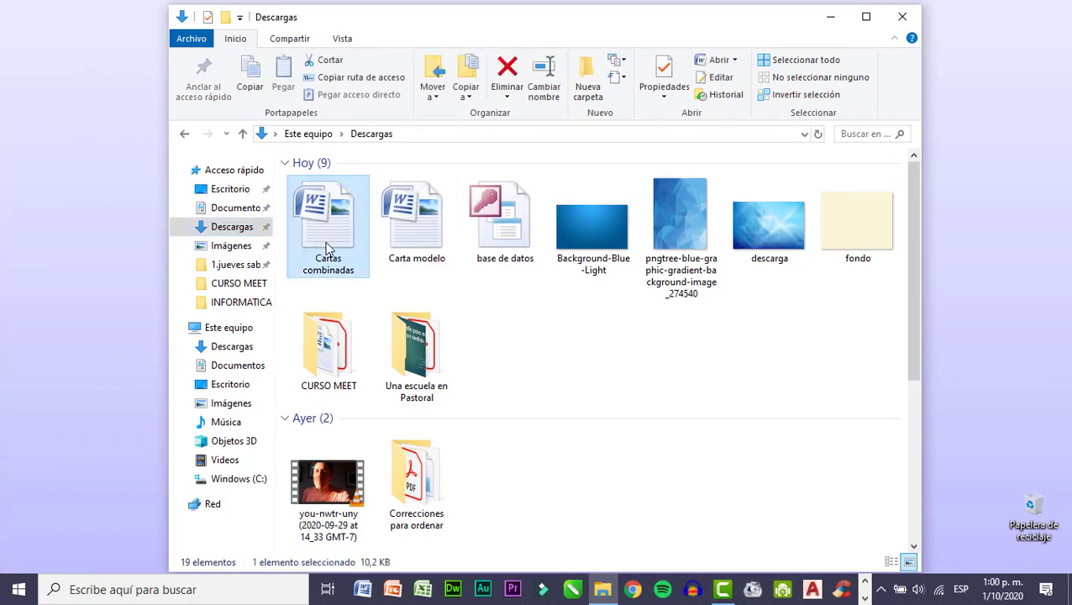
left_click(426, 232)
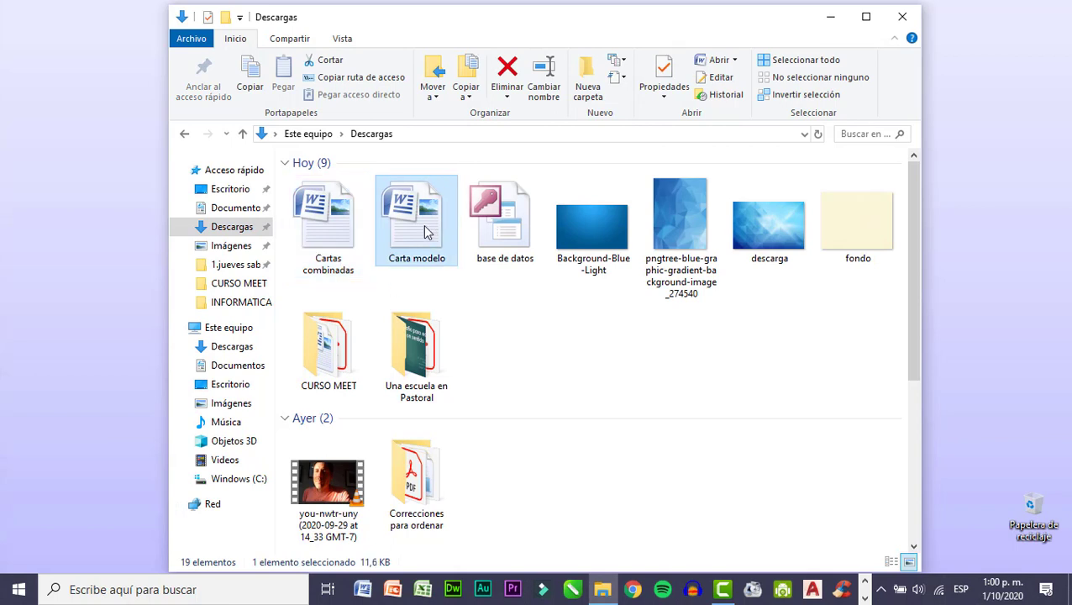
left_click(515, 226)
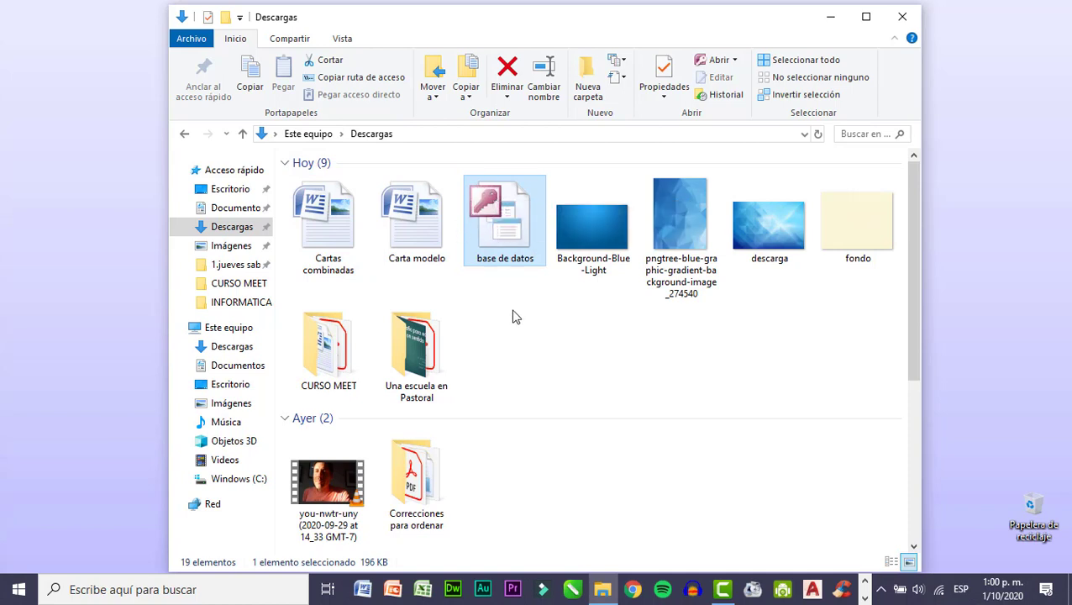
left_click_drag(516, 282, 320, 219)
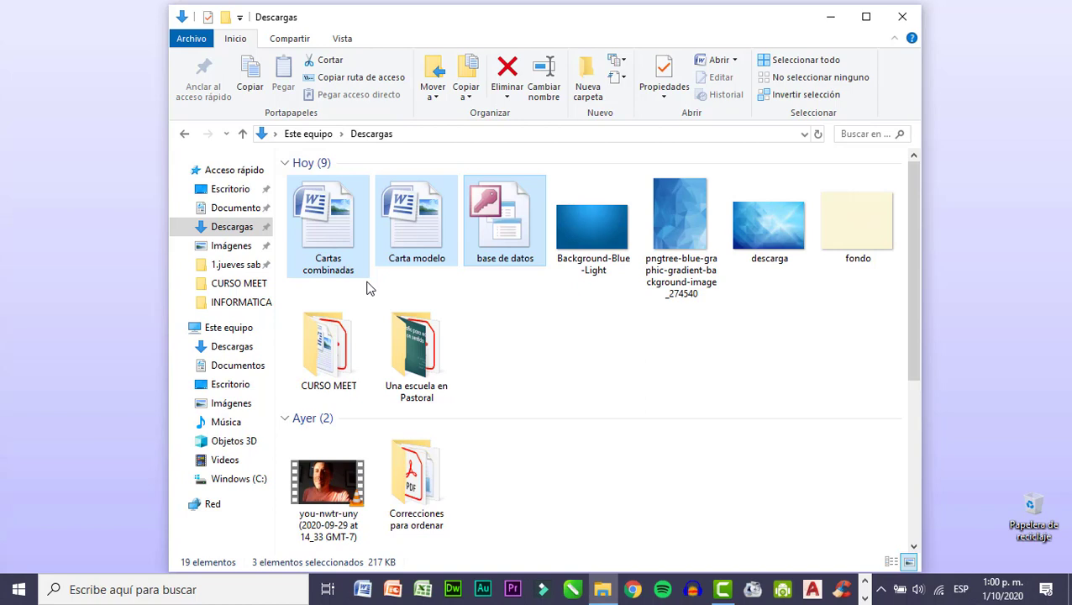
left_click(419, 236)
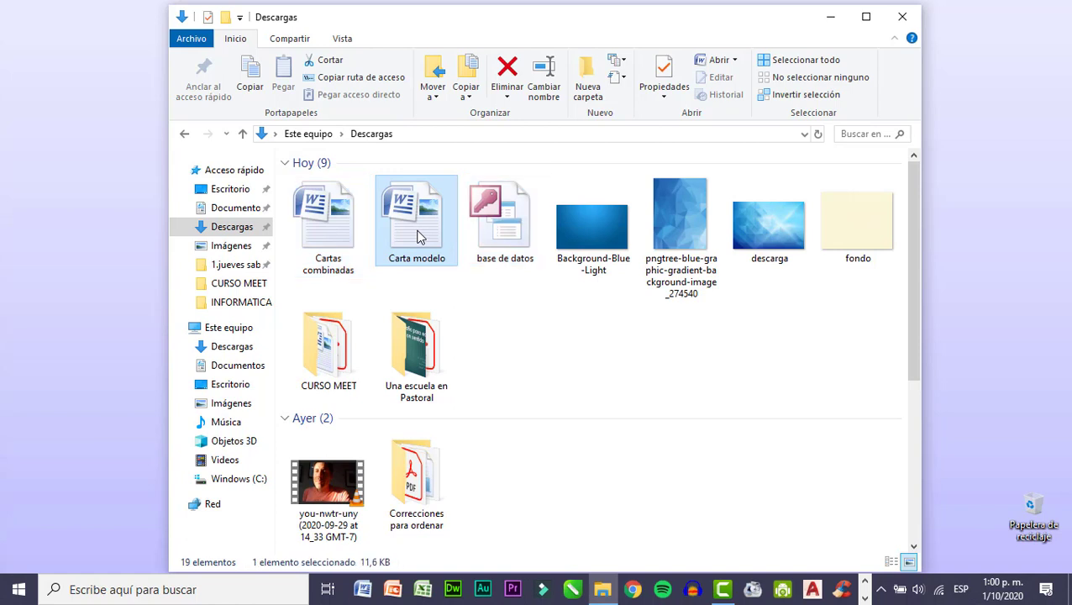
left_click(336, 227)
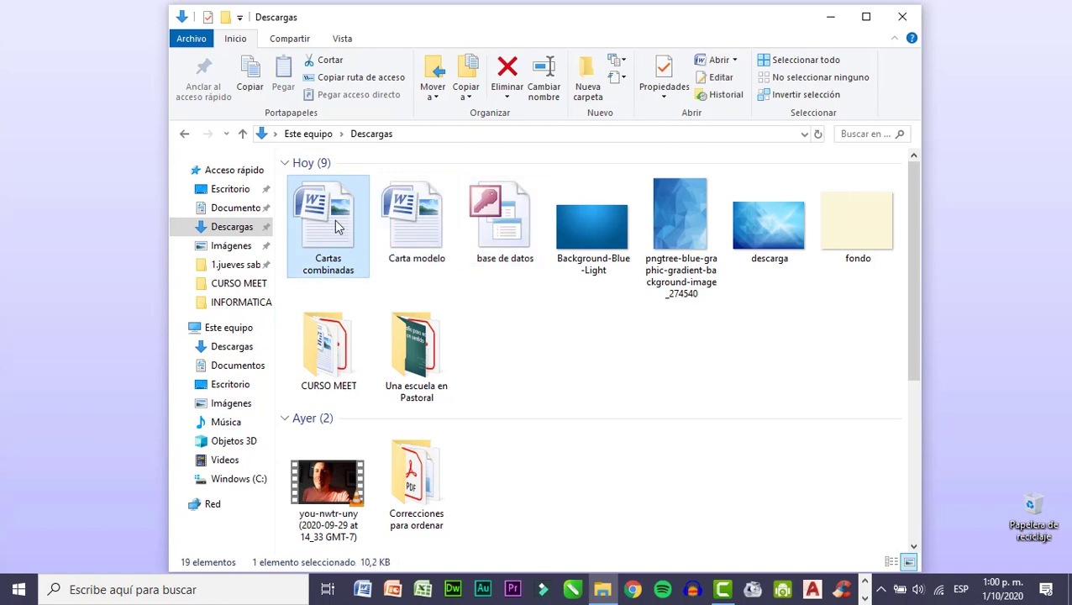